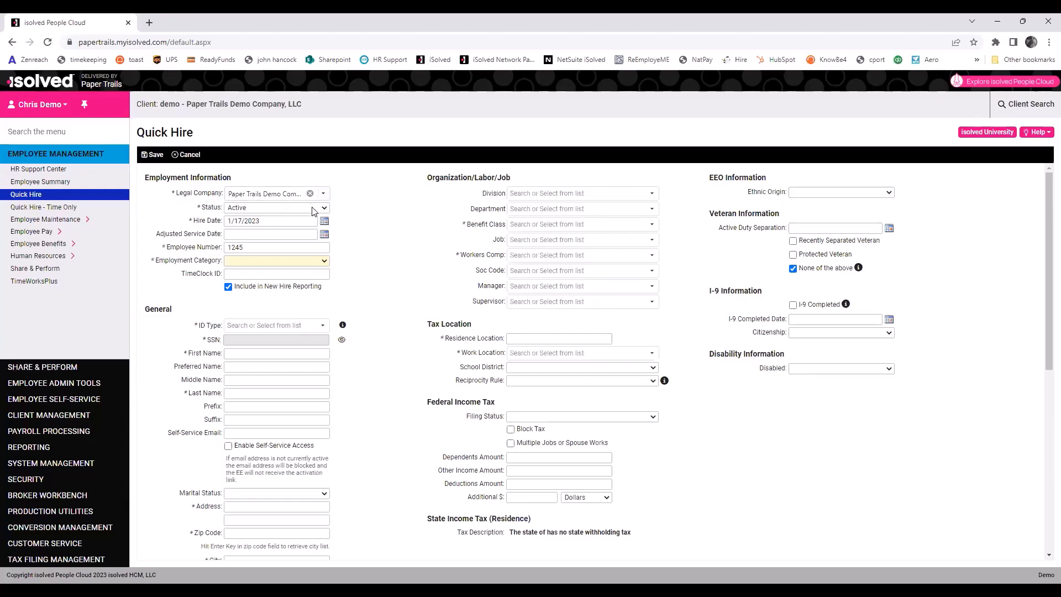
Set the hire date to 1/2/2023 and the employment category to Full Time.
left_click(324, 221)
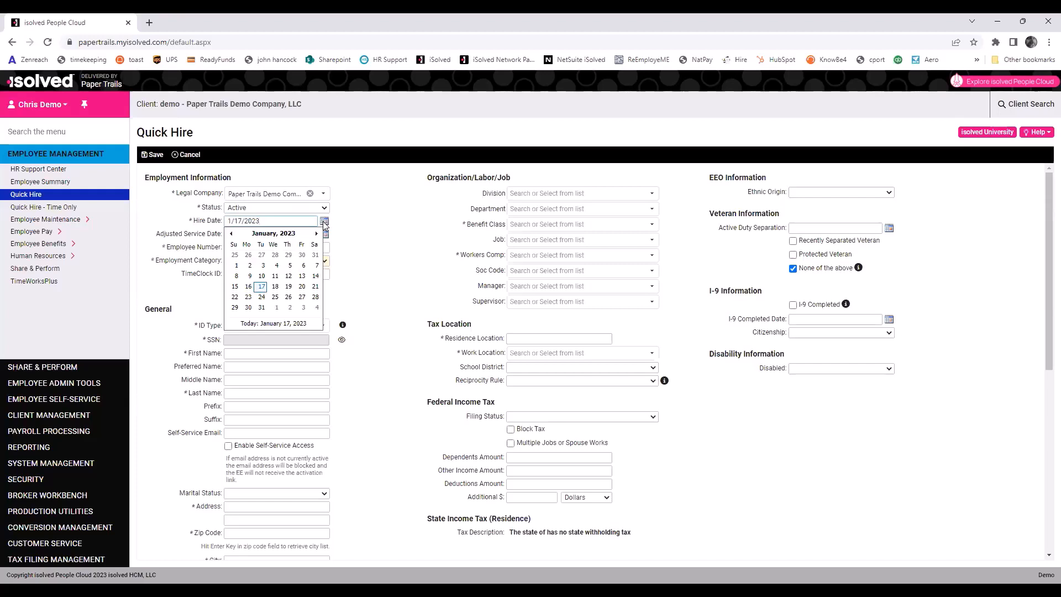
left_click(250, 266)
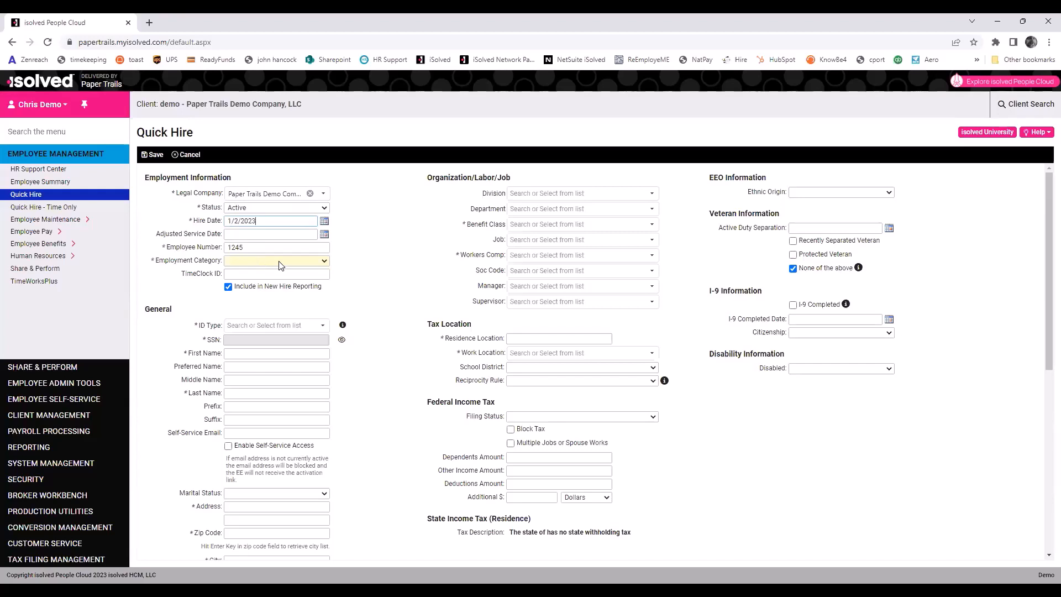
left_click(279, 265)
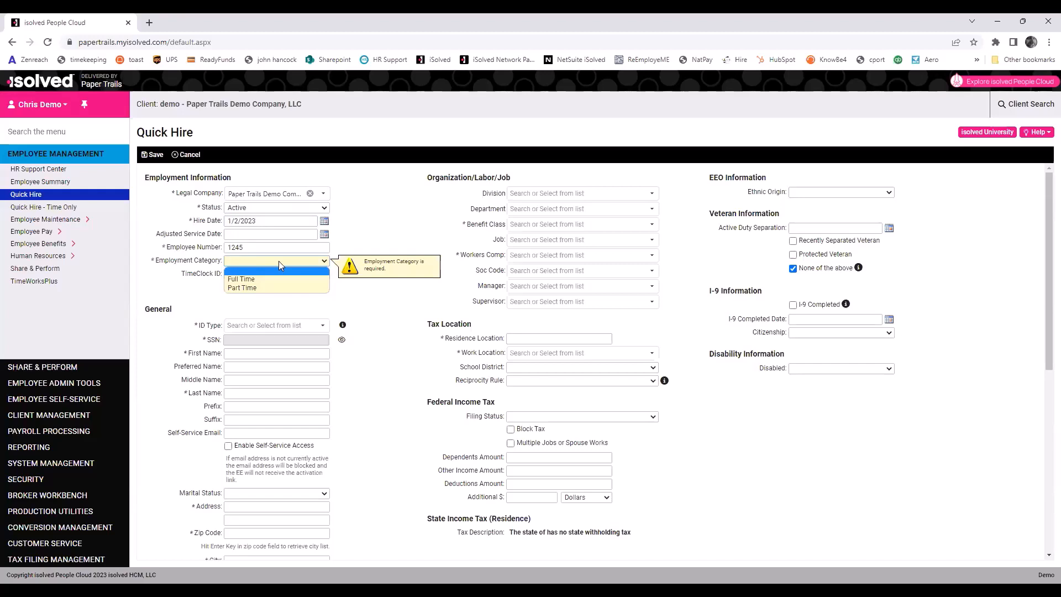
left_click(265, 281)
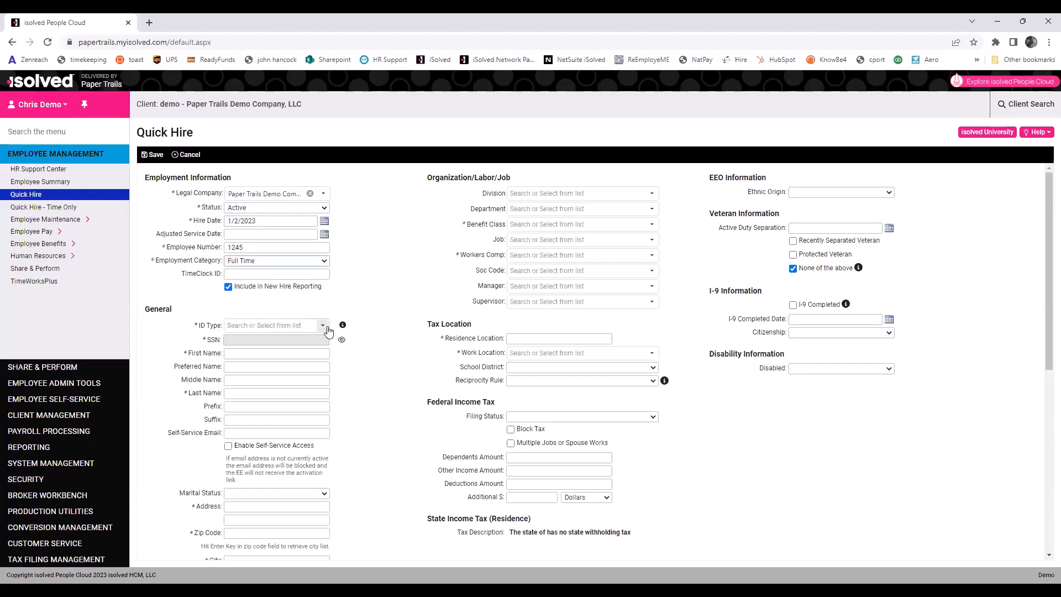
left_click(324, 325)
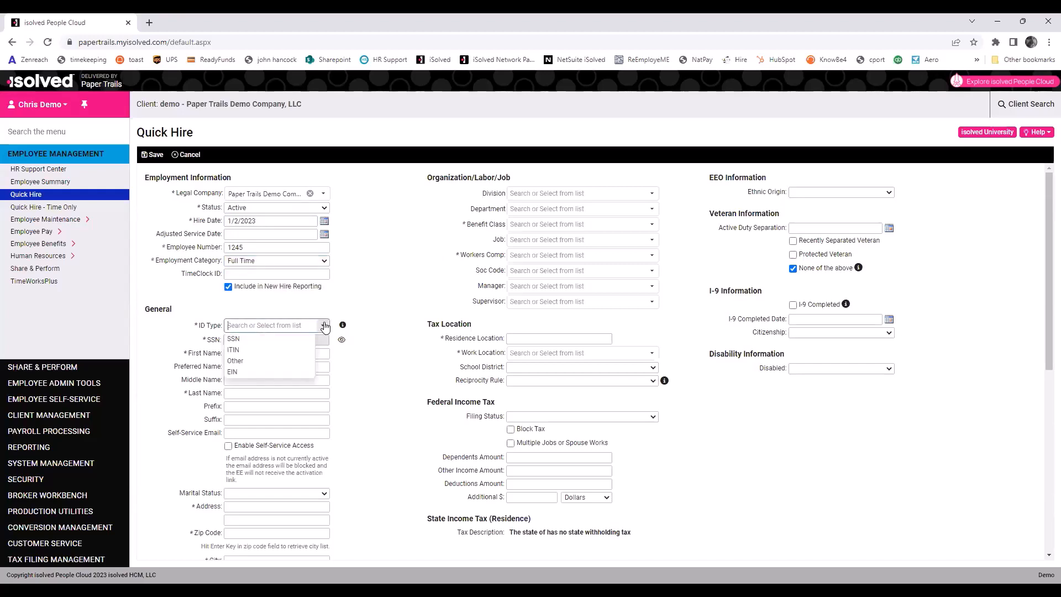
Choose SSN as the ID type, enter the employee's Social Security number and verify it.
left_click(272, 341)
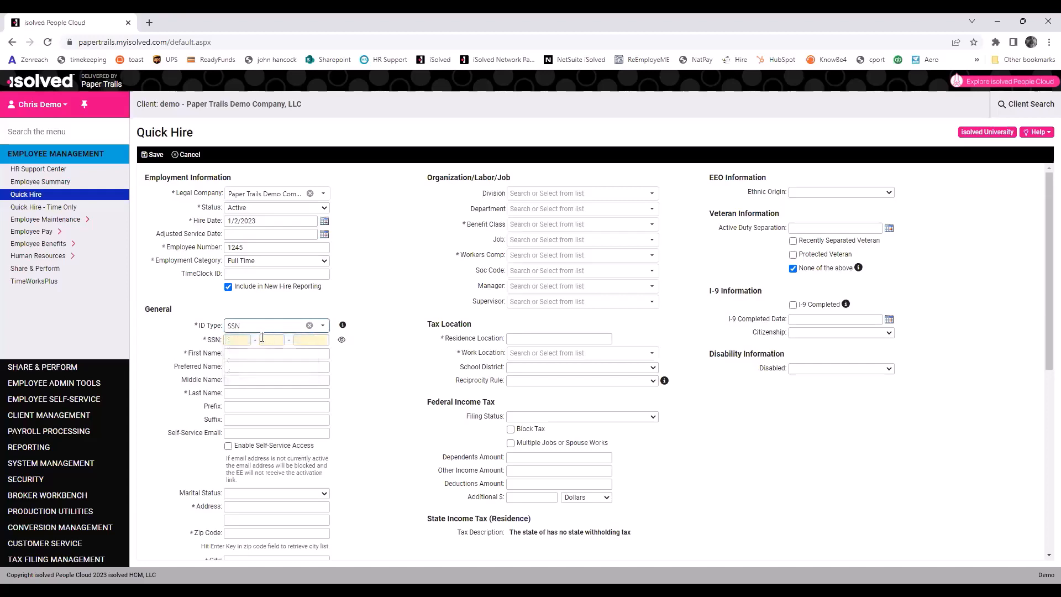
type("123456789")
left_click(341, 340)
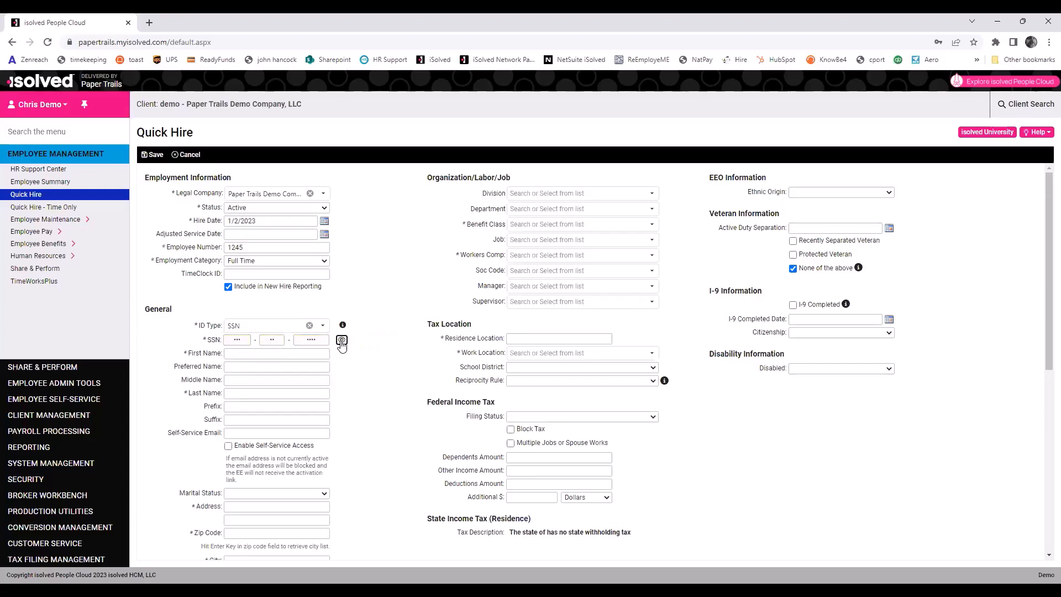
left_click(342, 342)
left_click(342, 341)
Enter the employee's first, middle and last names and self-service e-mail address.
left_click(309, 354)
key("Tab")
key("Tab")
key("Tab")
key("Tab")
left_click(245, 378)
type("W")
left_click(248, 430)
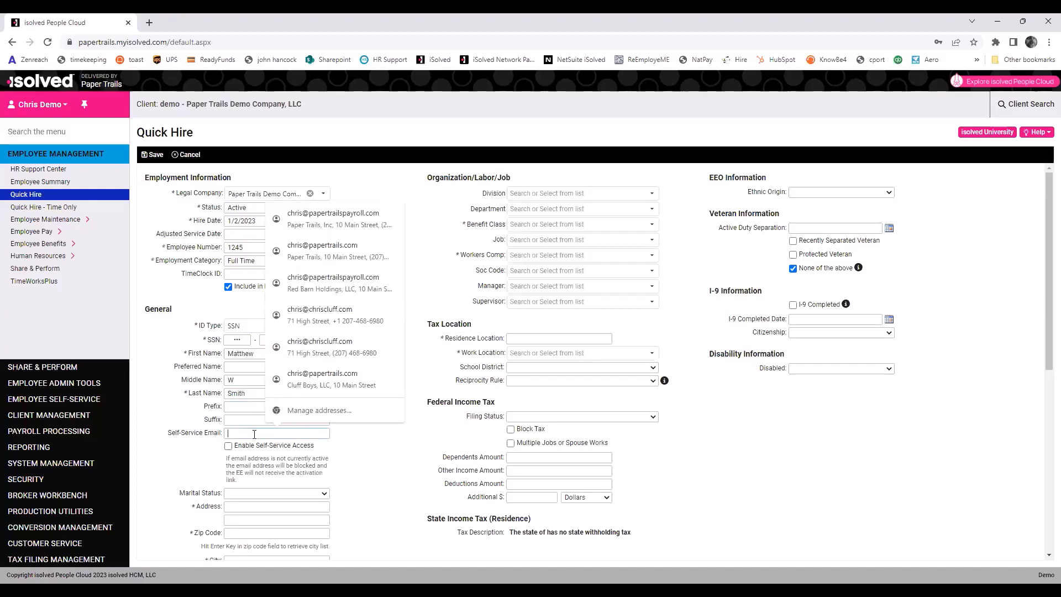
left_click(246, 417)
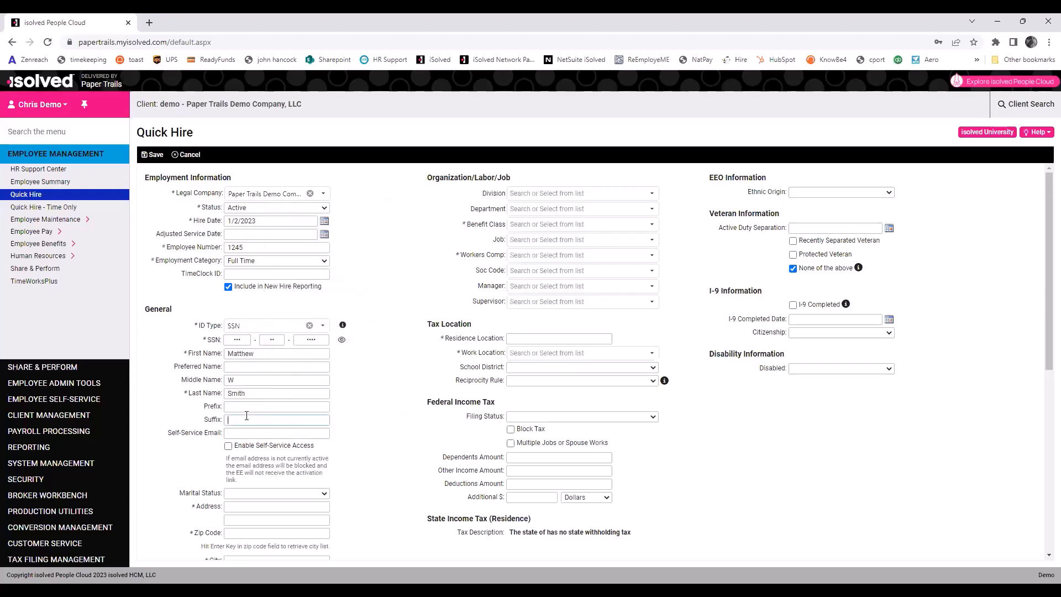
key("Tab")
type("matt@dummycompany.com")
Enter the home street address and zip code so city and state (Maine) fill in.
scroll(199, 357, "down", 5)
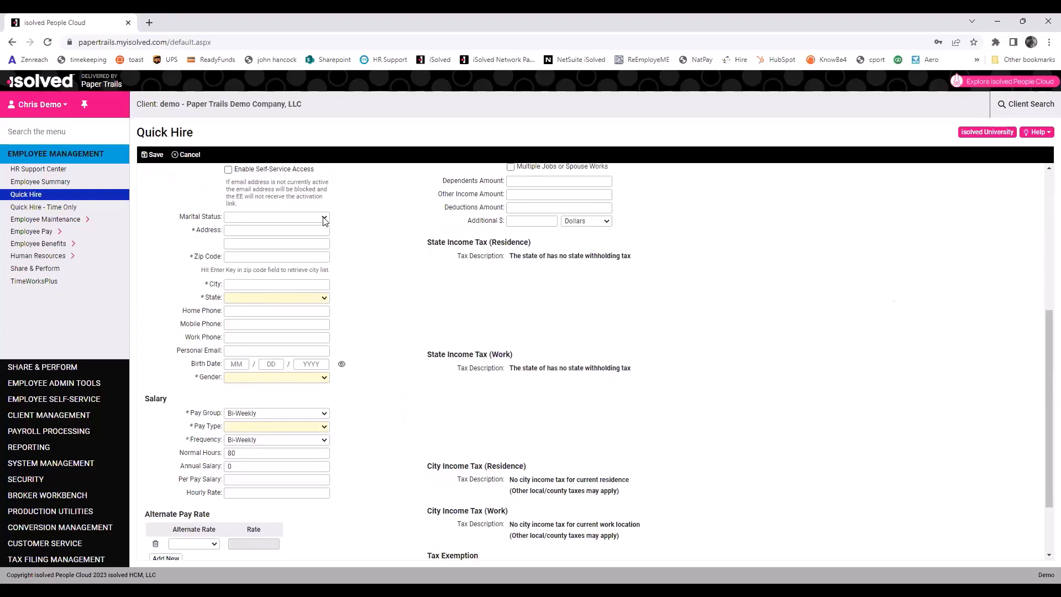
left_click(311, 233)
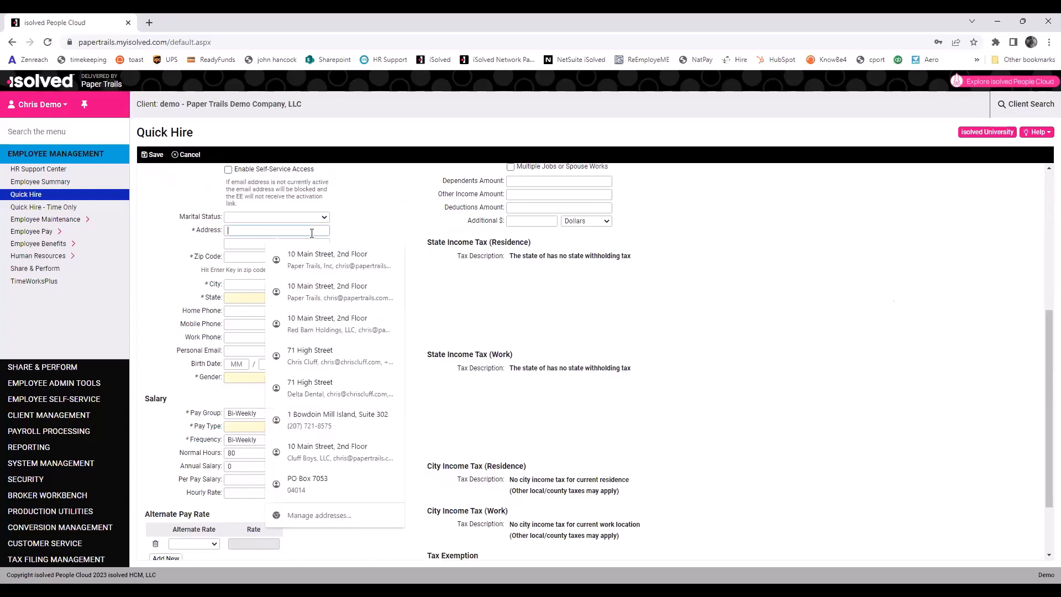
type("444 South Ad")
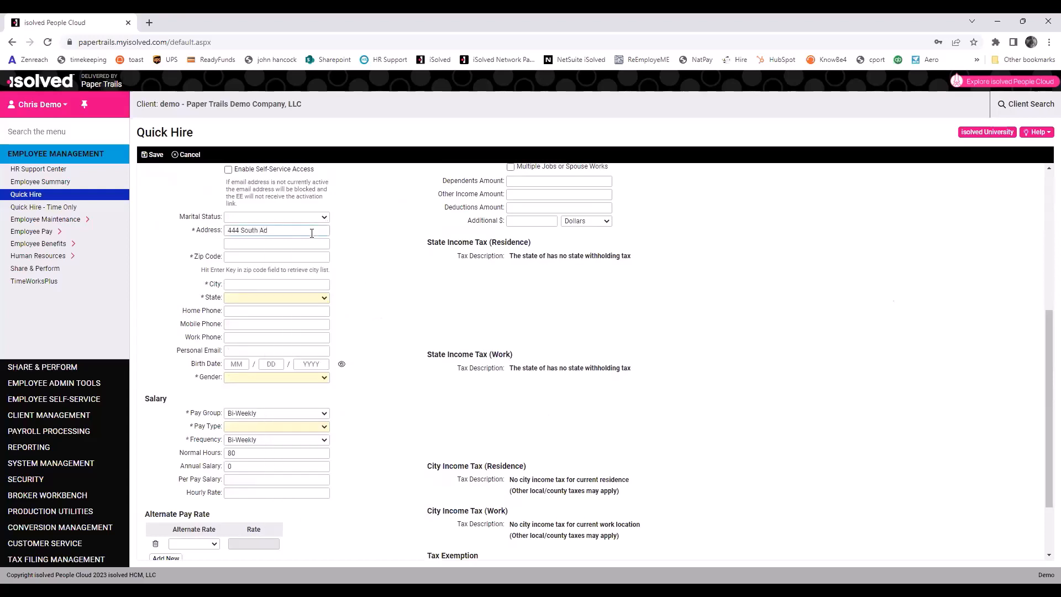
type("dress Road")
key("Tab")
type("04043")
key("Return")
left_click(380, 257)
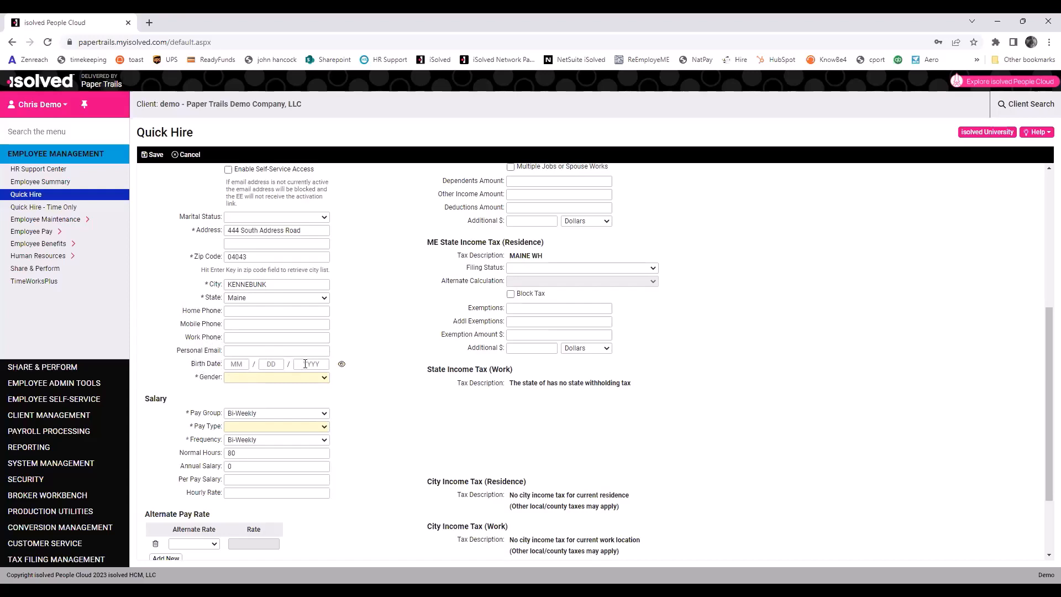
Enter the employee's birth date and set gender to Male.
left_click(239, 364)
type("014")
key("Tab")
type("••••")
key("Tab")
left_click(249, 405)
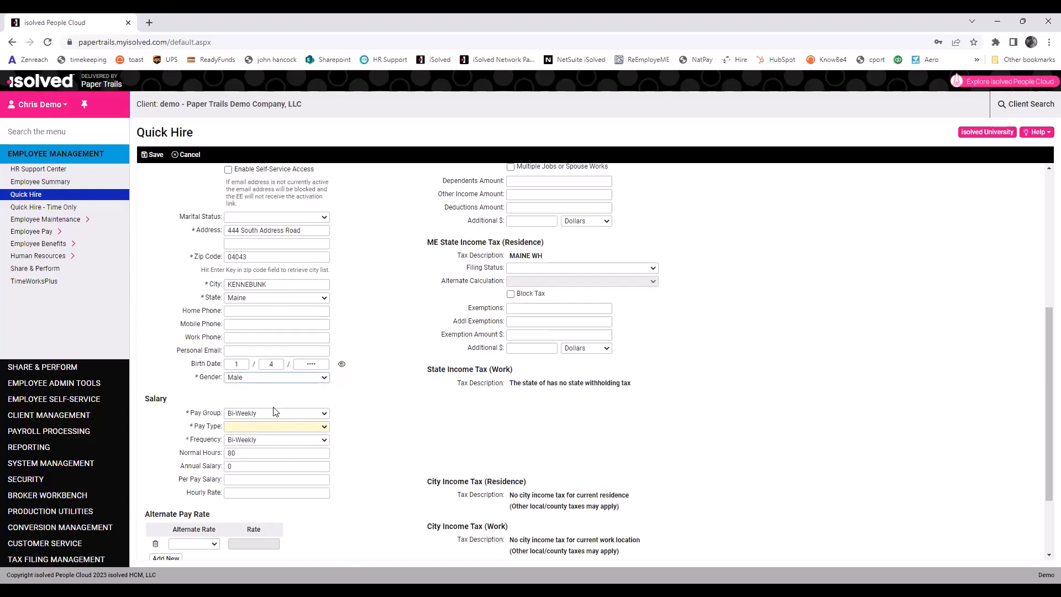
Make the pay type Hourly at 25 per hour with 80 normal hours.
left_click(325, 427)
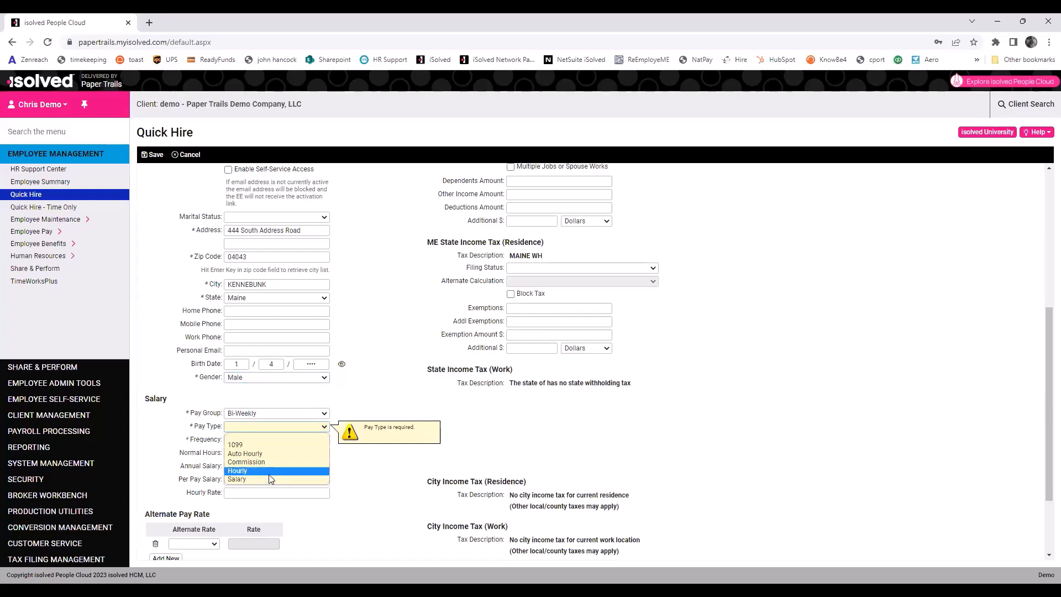
left_click(269, 472)
left_click(243, 494)
type("25")
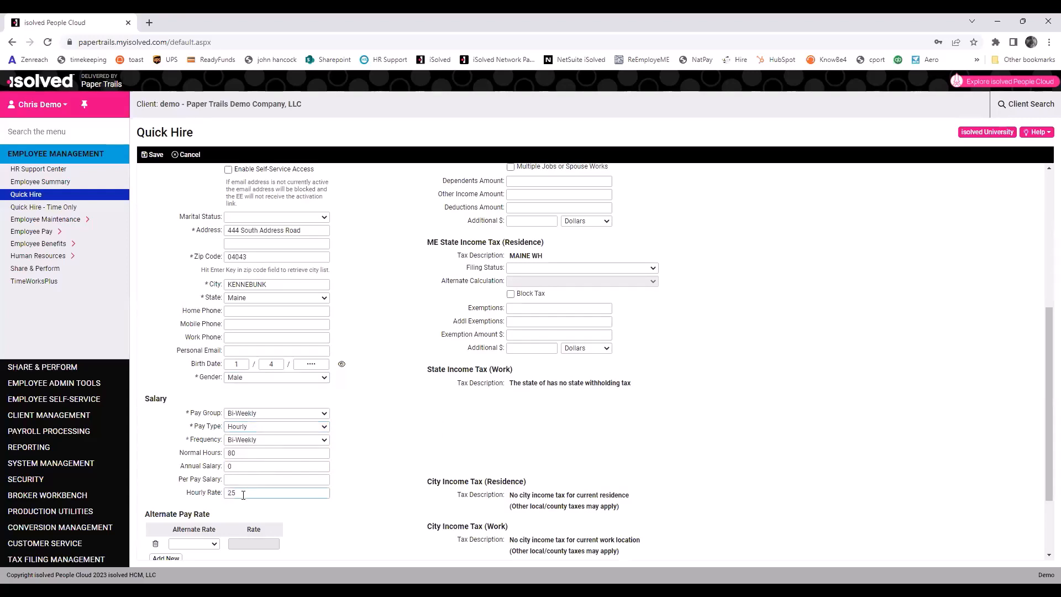
key("Tab")
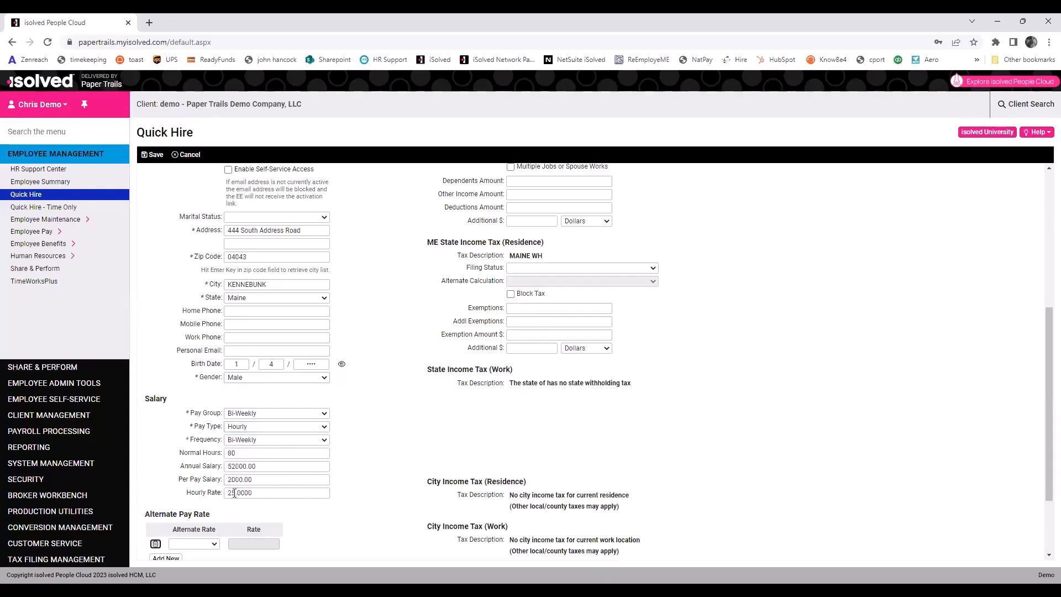
double_click(234, 453)
type("20")
key("Tab")
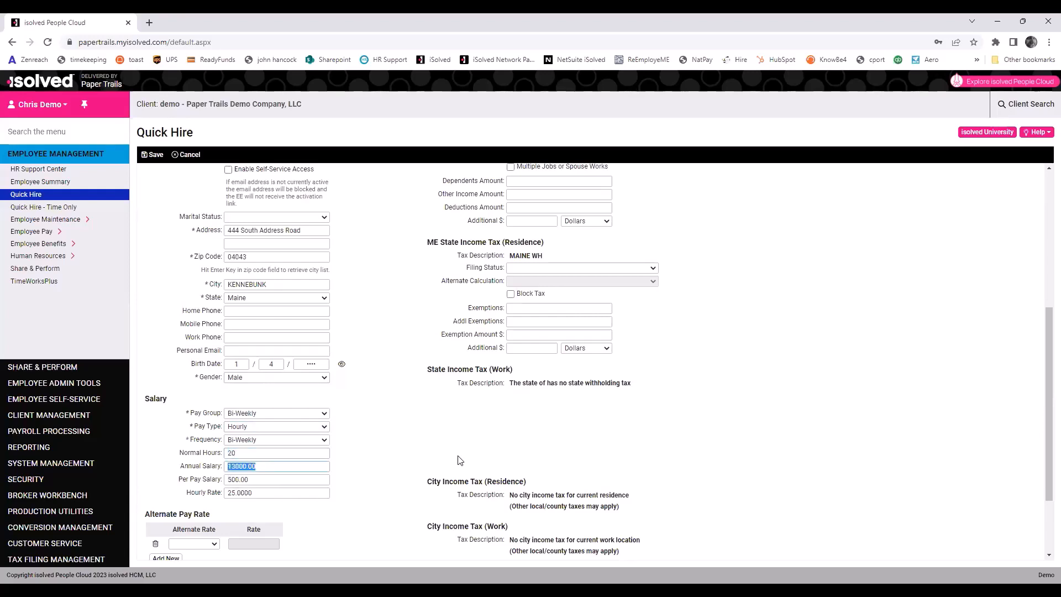
key("shift+Tab")
type("80")
key("Tab")
Switch to Salary, enter 75000 annual then 2500 per pay, and return to Hourly.
left_click(308, 429)
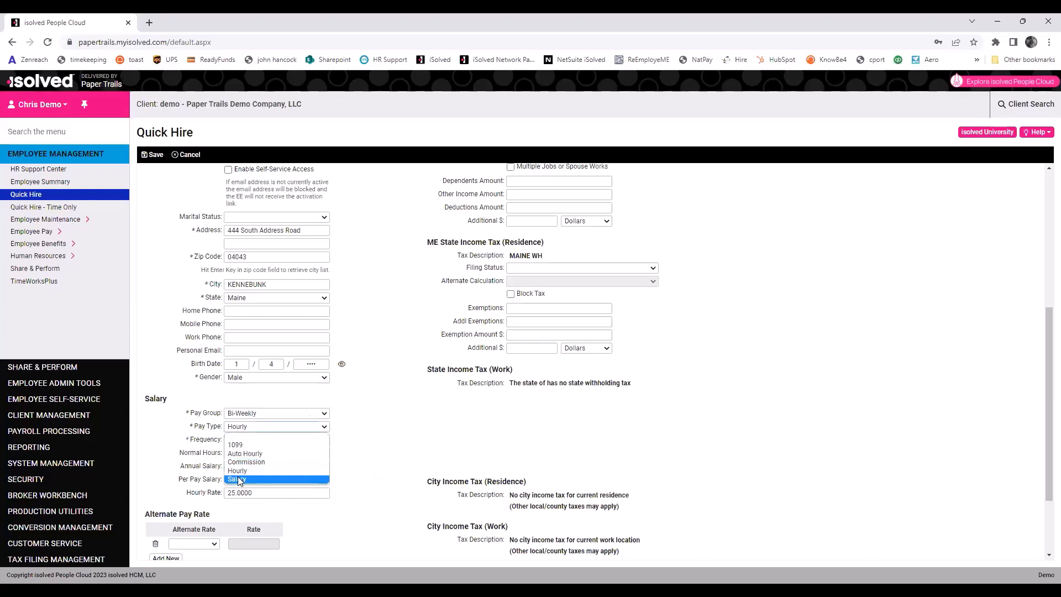
left_click(239, 480)
left_click(250, 465)
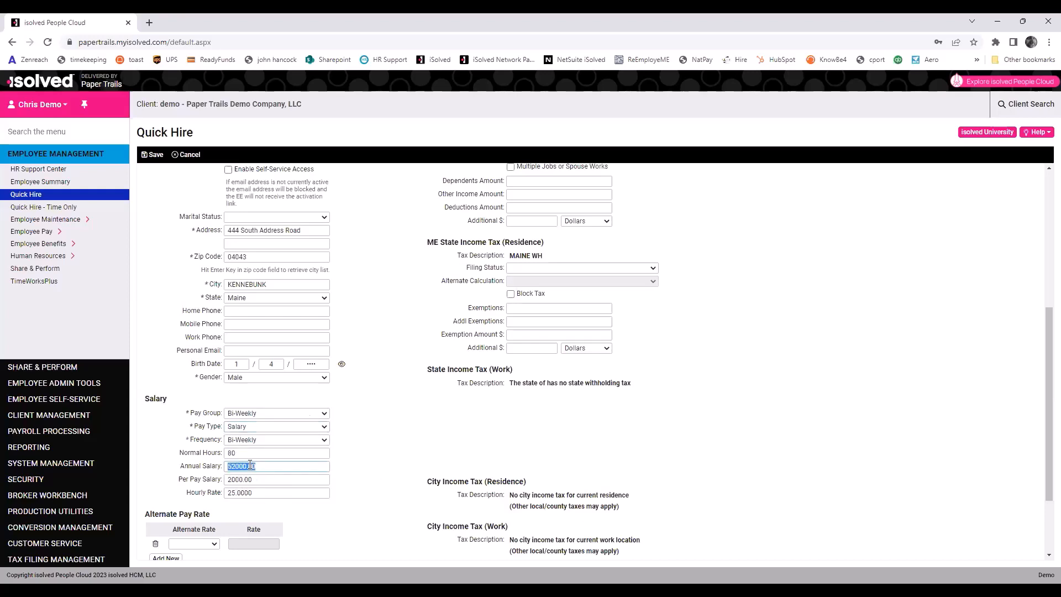
type("75000")
key("Tab")
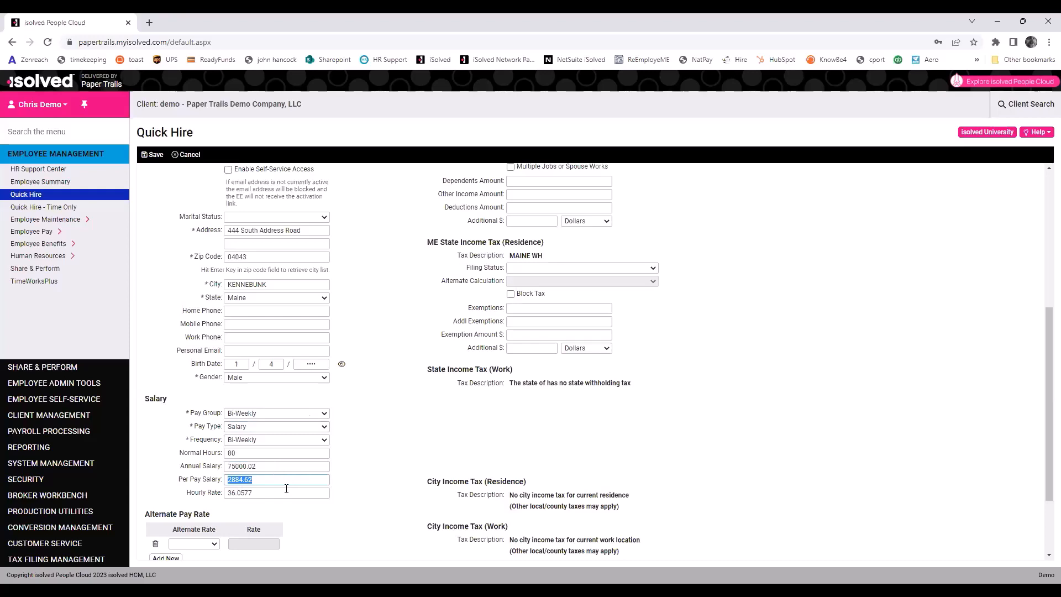
type("2500")
key("Tab")
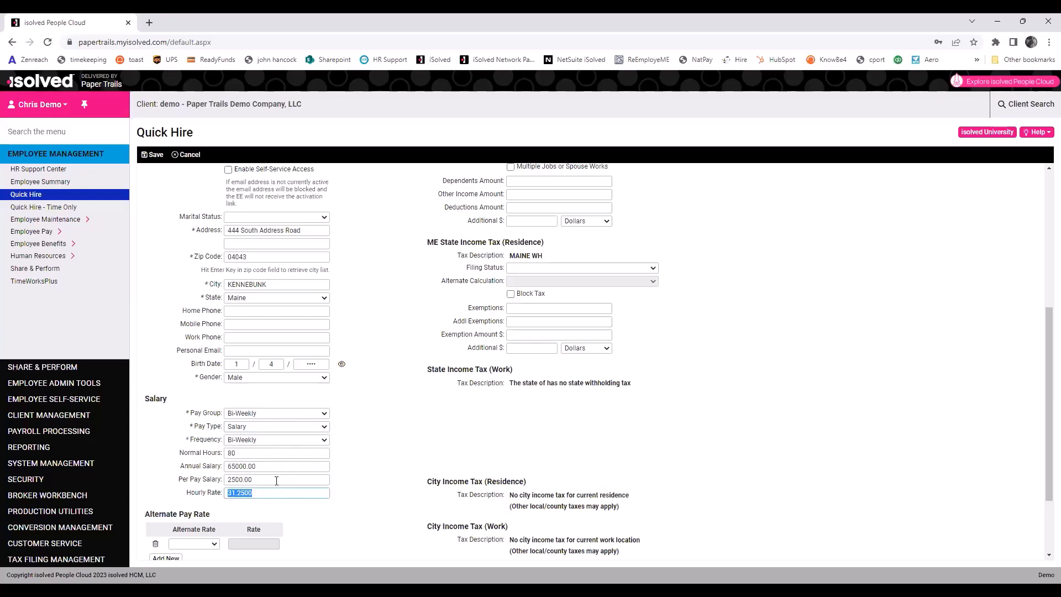
left_click(259, 430)
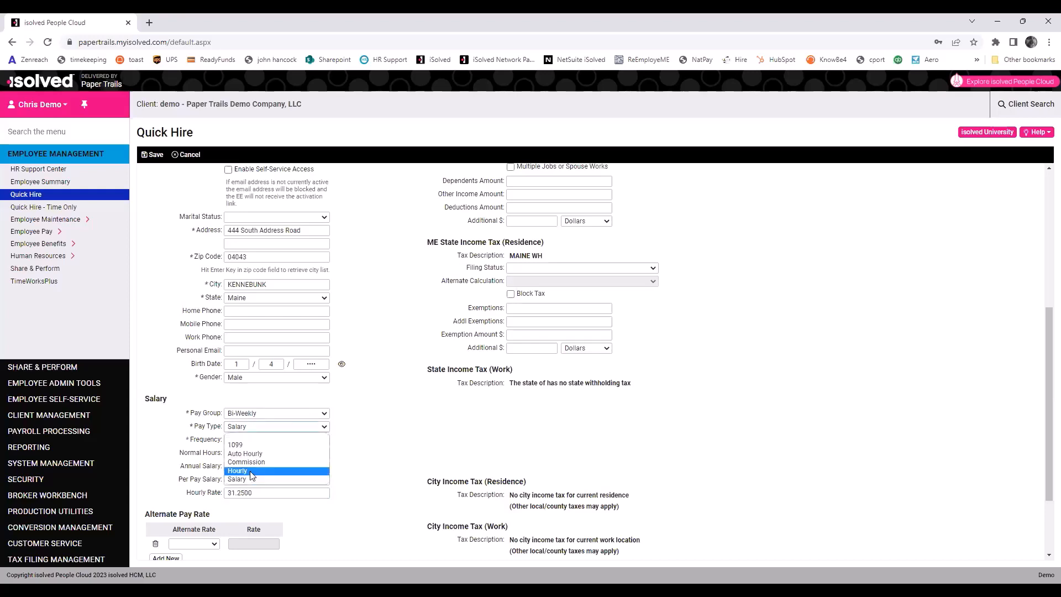
left_click(252, 472)
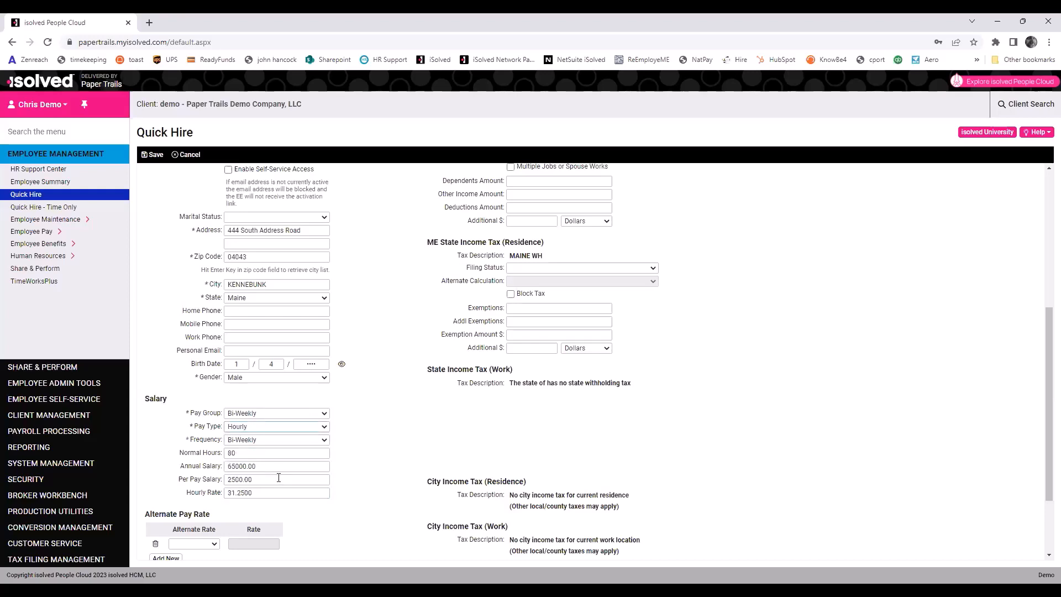
Add another blank row to the Direct Deposit section.
scroll(279, 478, "down", 2)
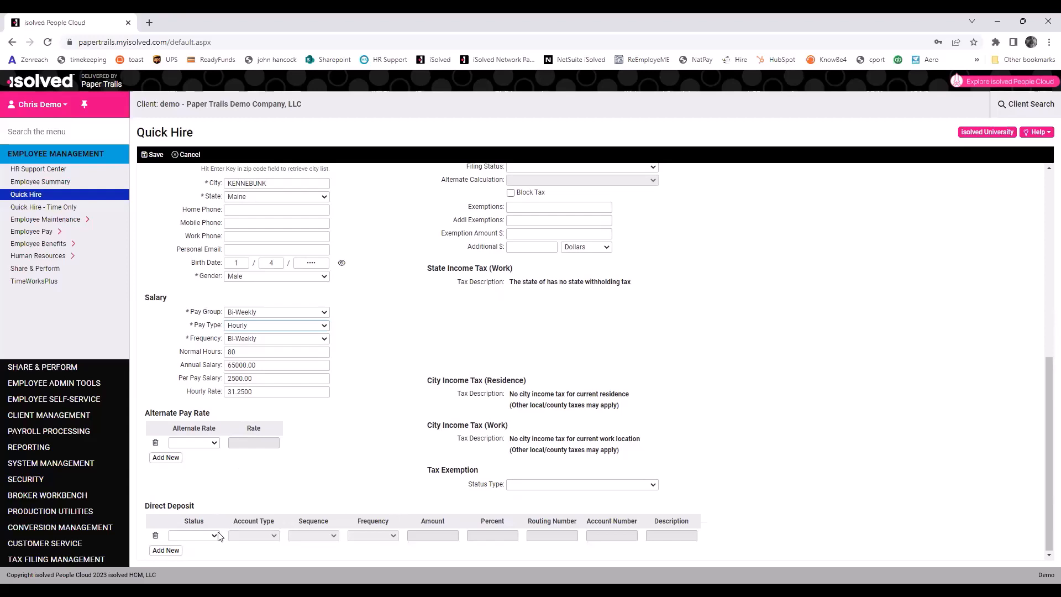
left_click(166, 550)
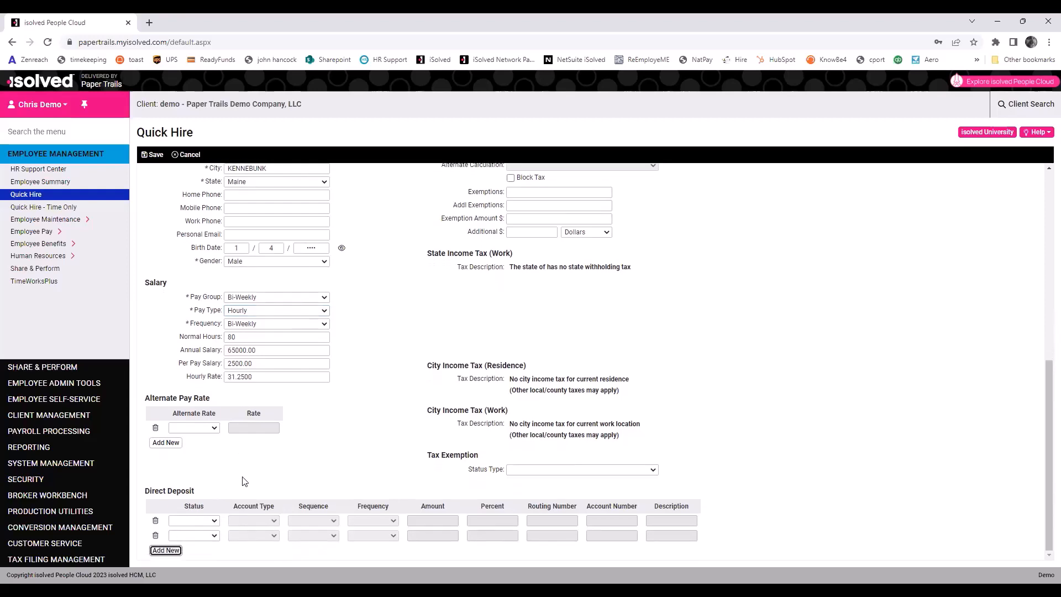
Make the first direct deposit Active, Savings, processing sequence 1.
left_click(211, 522)
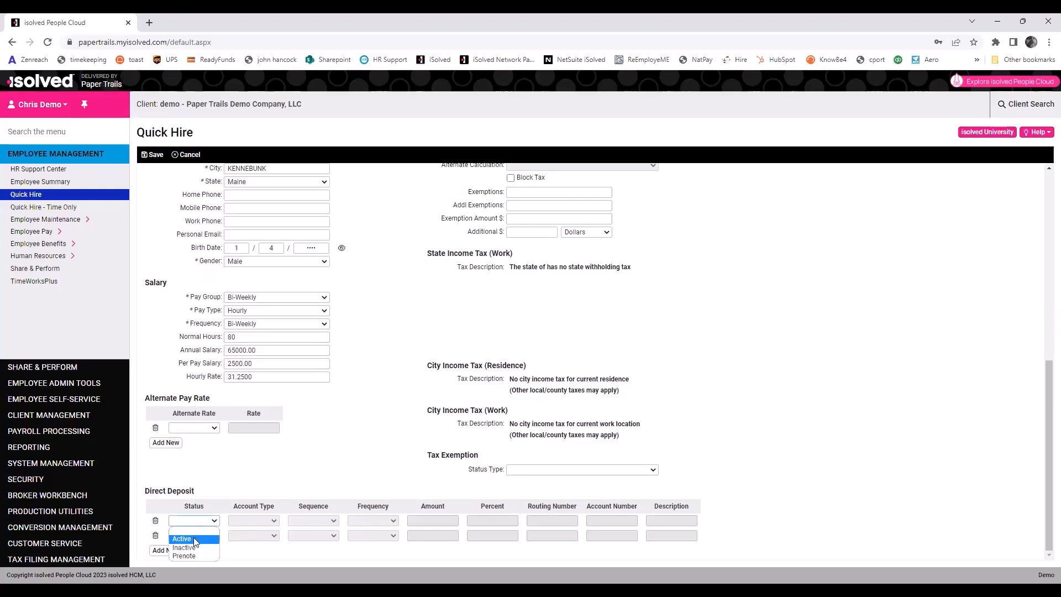
left_click(195, 540)
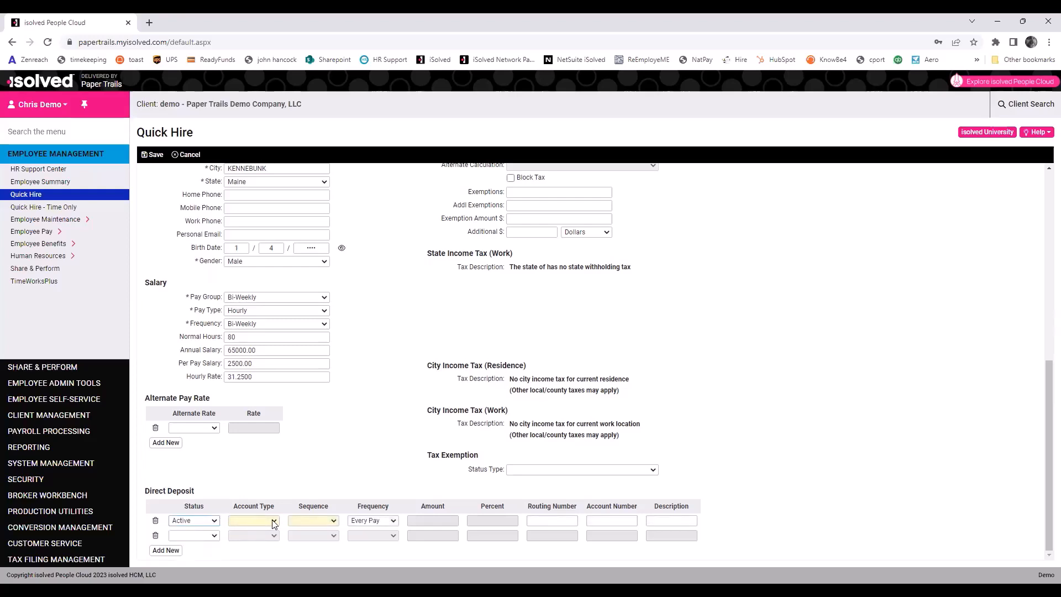
left_click(274, 522)
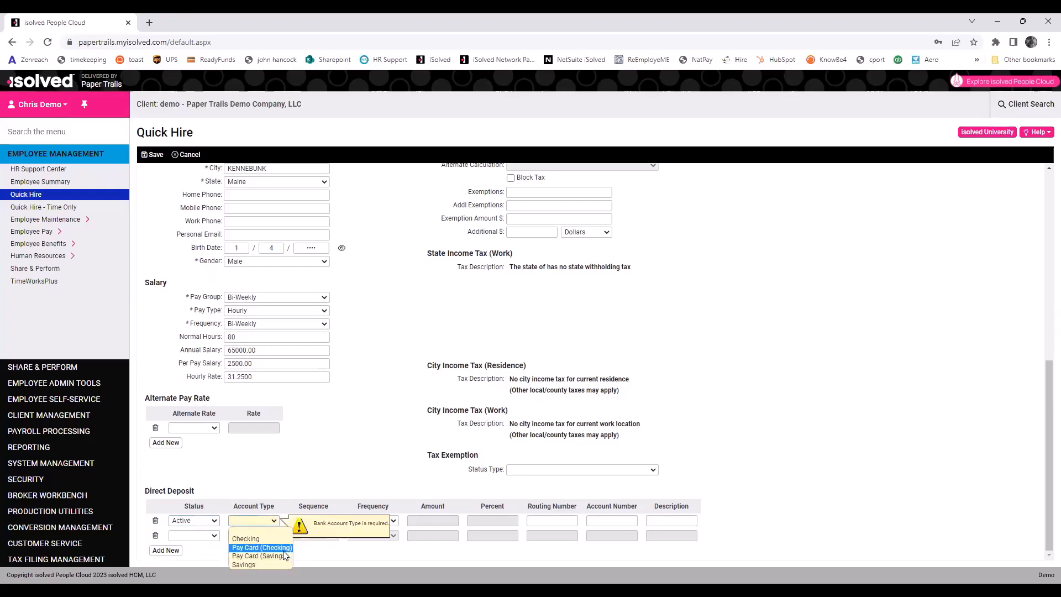
left_click(257, 565)
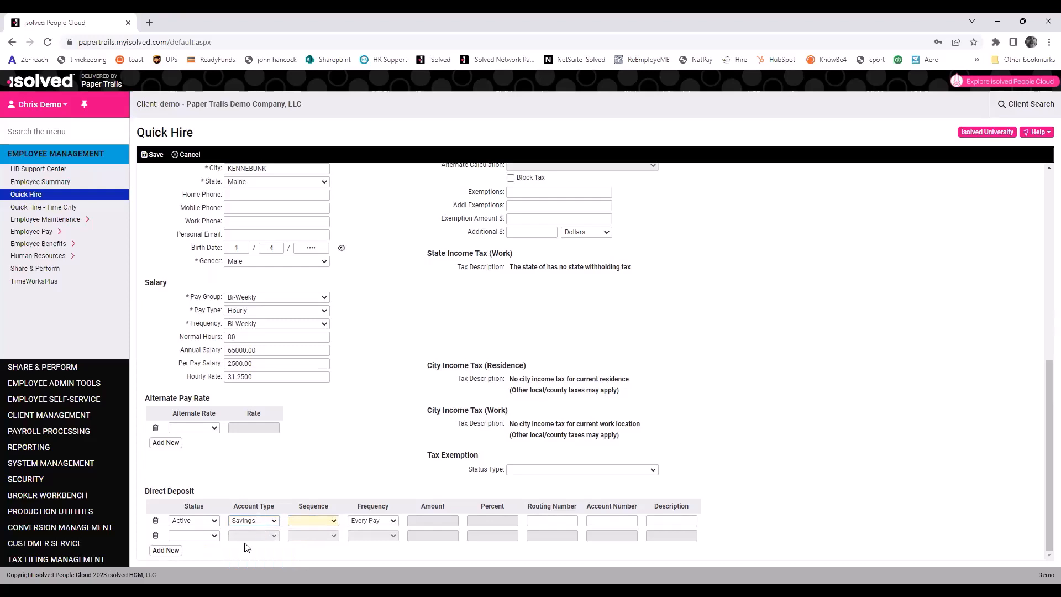
left_click(336, 521)
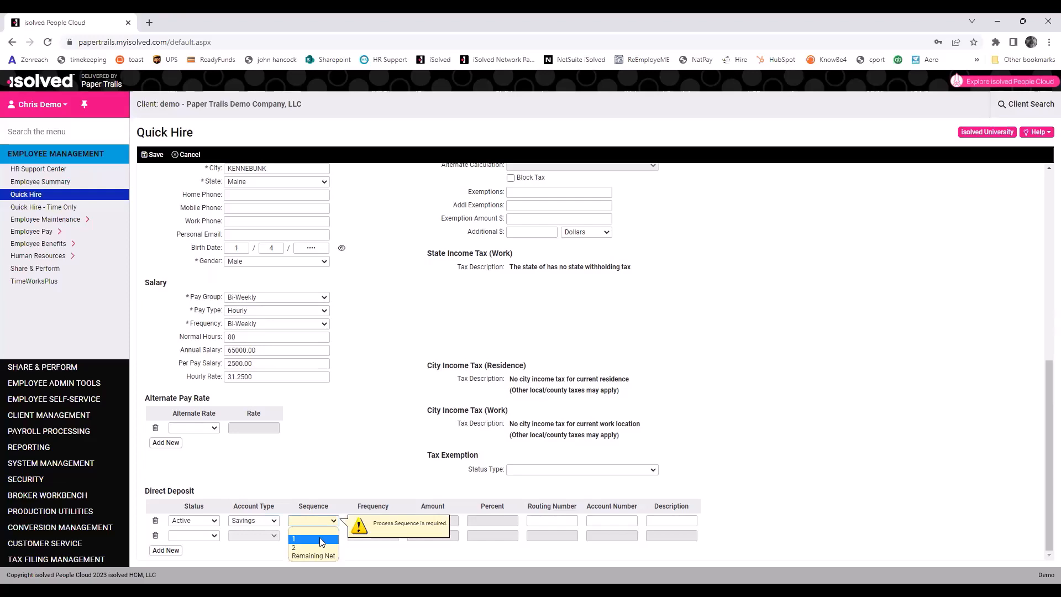
left_click(319, 537)
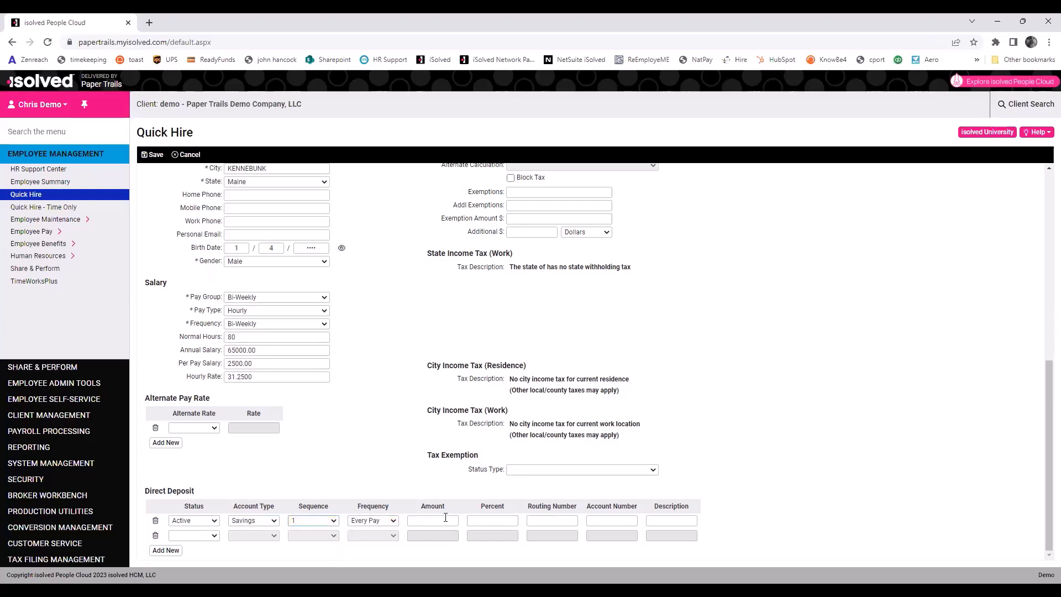
Give it 10 percent instead of a fixed amount, plus the routing and account numbers.
left_click(446, 517)
type("50.00")
left_click_drag(441, 521, 394, 520)
key("BackSpace")
key("Tab")
type("10")
key("Tab")
type("211274502")
key("Tab")
type("12345")
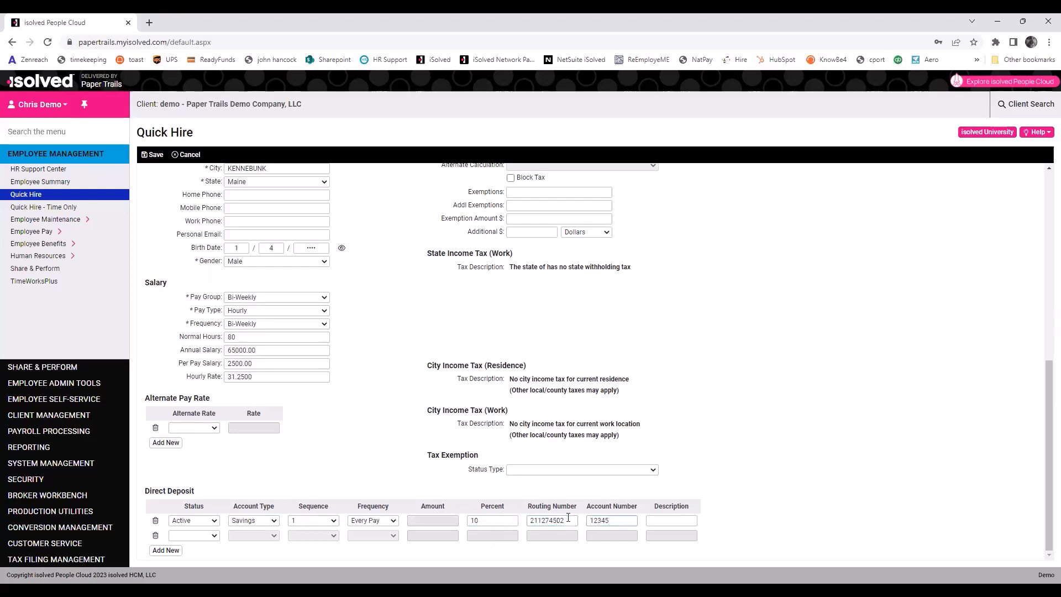
Make the second direct deposit an Active Checking account.
left_click(200, 537)
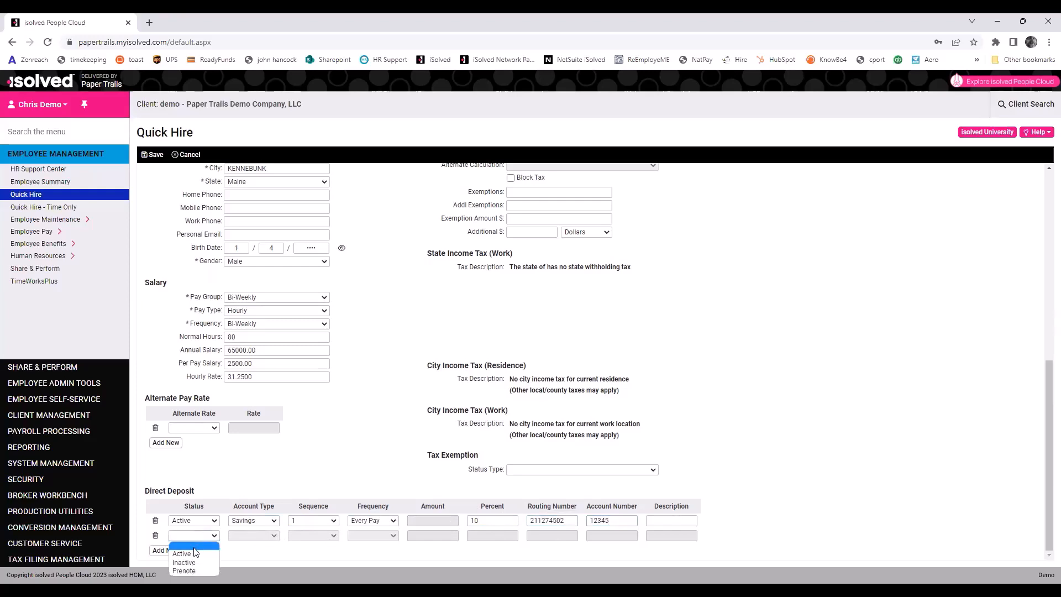
left_click(192, 554)
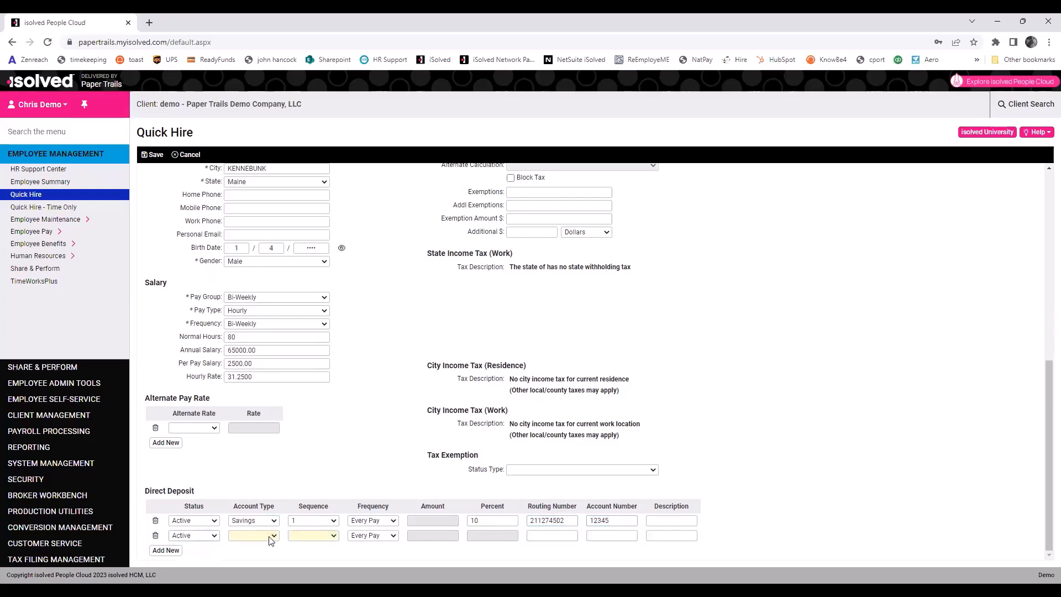
left_click(267, 536)
left_click(261, 500)
left_click(313, 536)
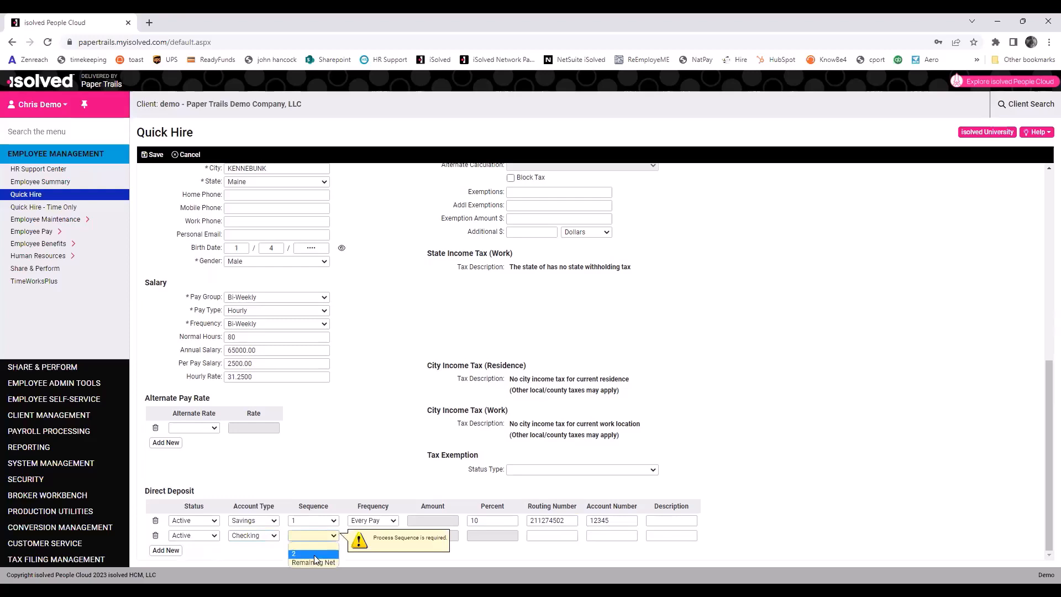
left_click(314, 554)
left_click(422, 535)
type("50")
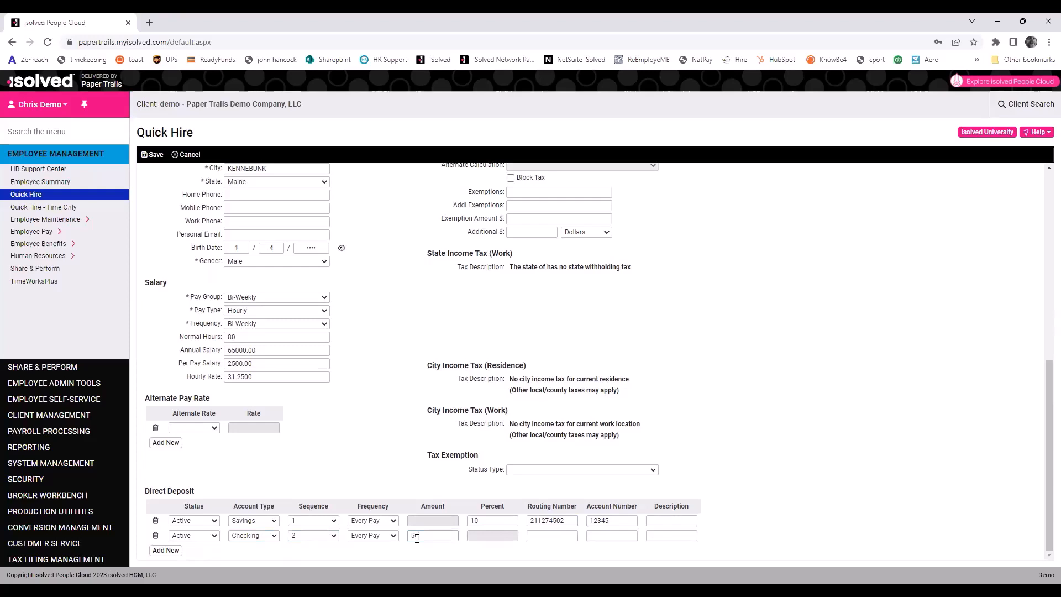
Set its sequence to Remaining Net and enter the routing and account numbers.
left_click(293, 539)
left_click(300, 563)
type("211274502")
key("Tab")
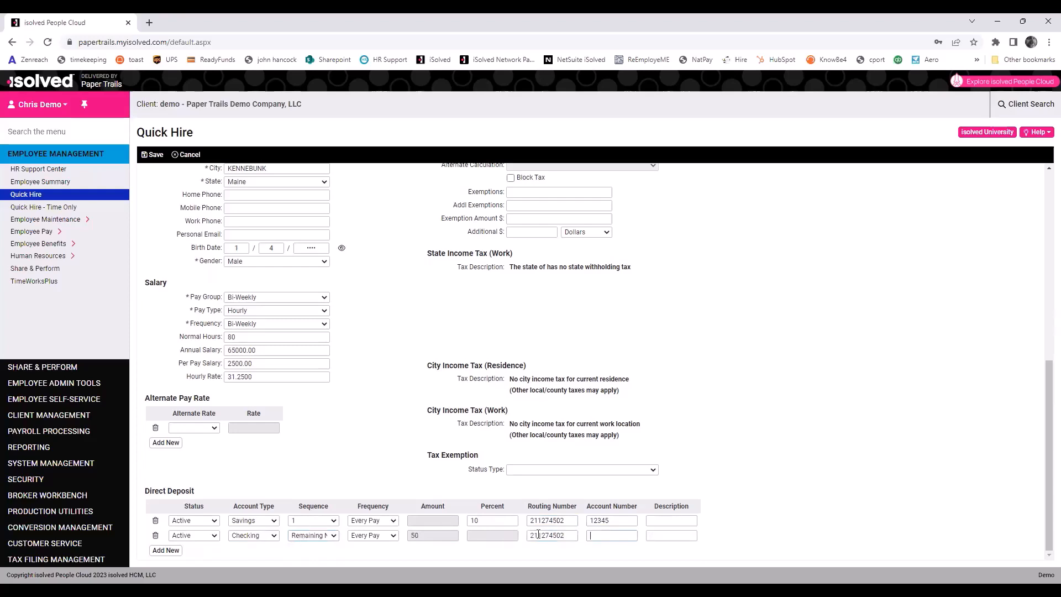
left_click(670, 521)
scroll(1039, 365, "up", 3)
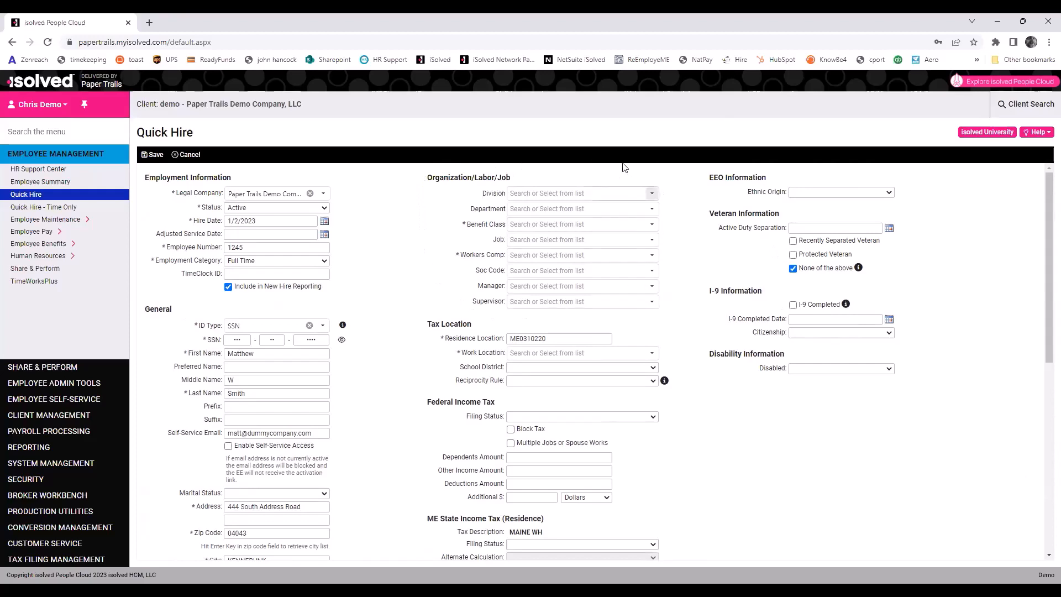
Pick Department 05 - 05, Benefit Class 01 - Executive, Workers Comp 0042 - Landscaping; no manager available.
left_click(652, 209)
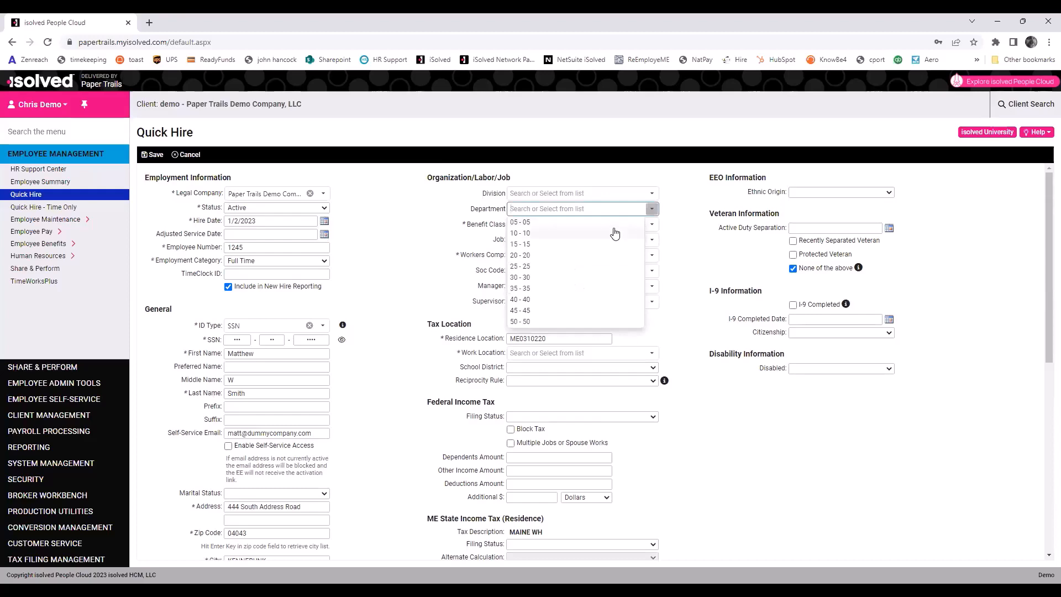
left_click(614, 224)
left_click(653, 225)
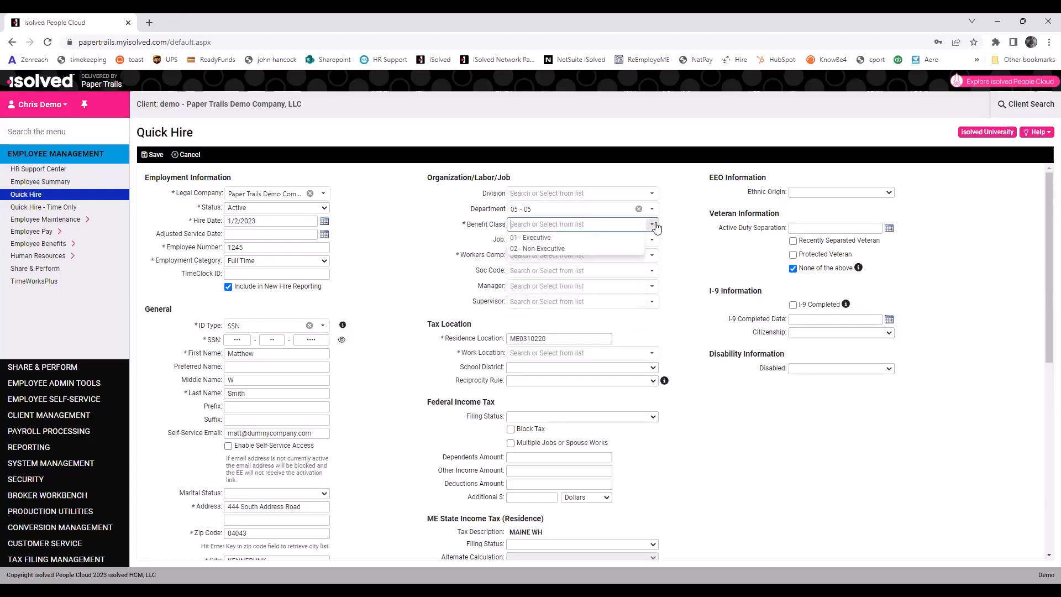
left_click(601, 238)
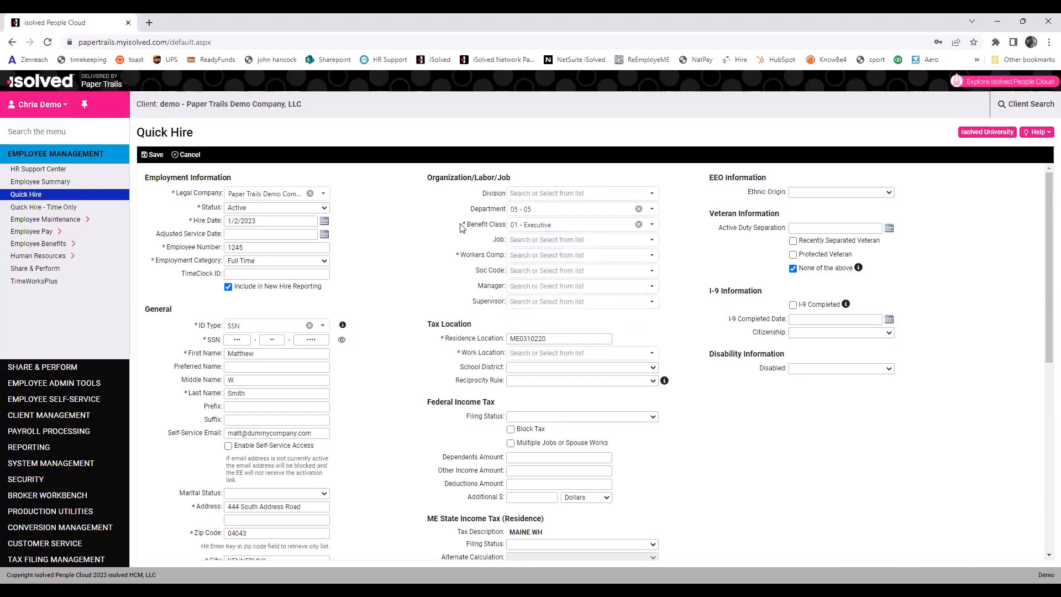
triple_click(476, 224)
left_click(540, 225)
left_click(652, 256)
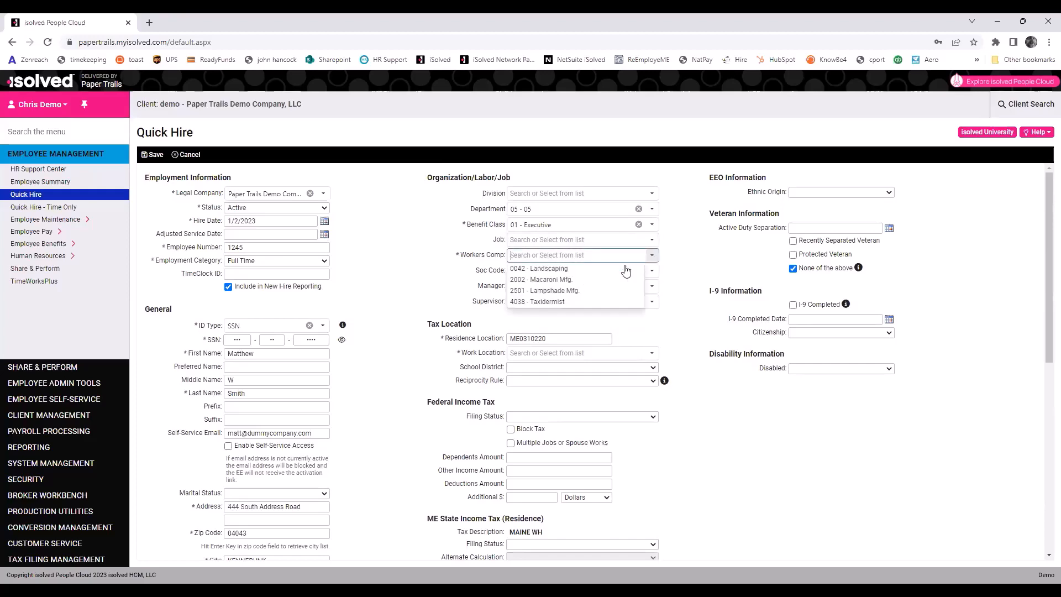
left_click(558, 269)
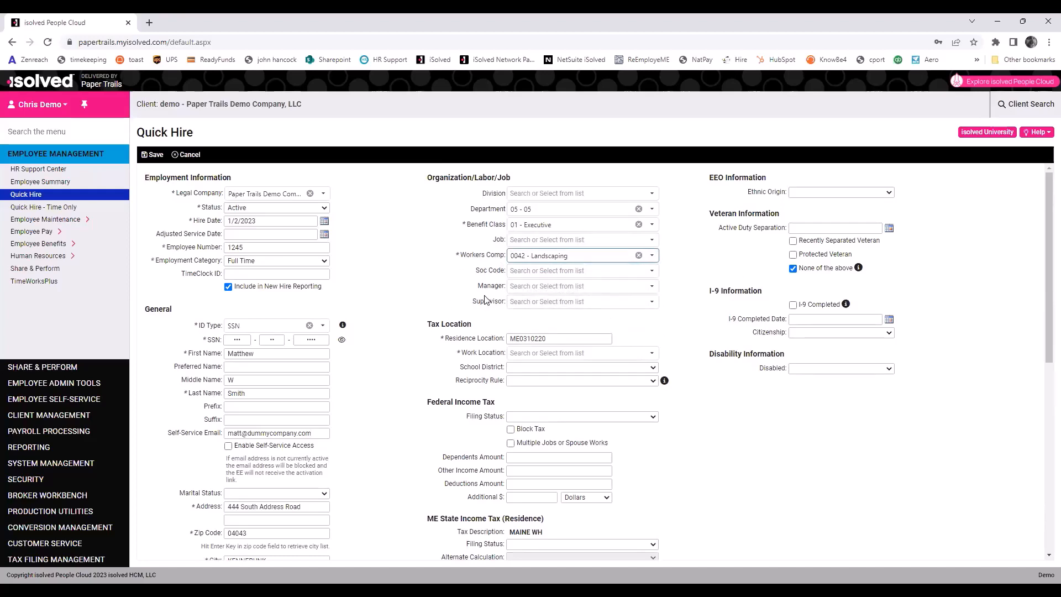
left_click(653, 287)
left_click(652, 287)
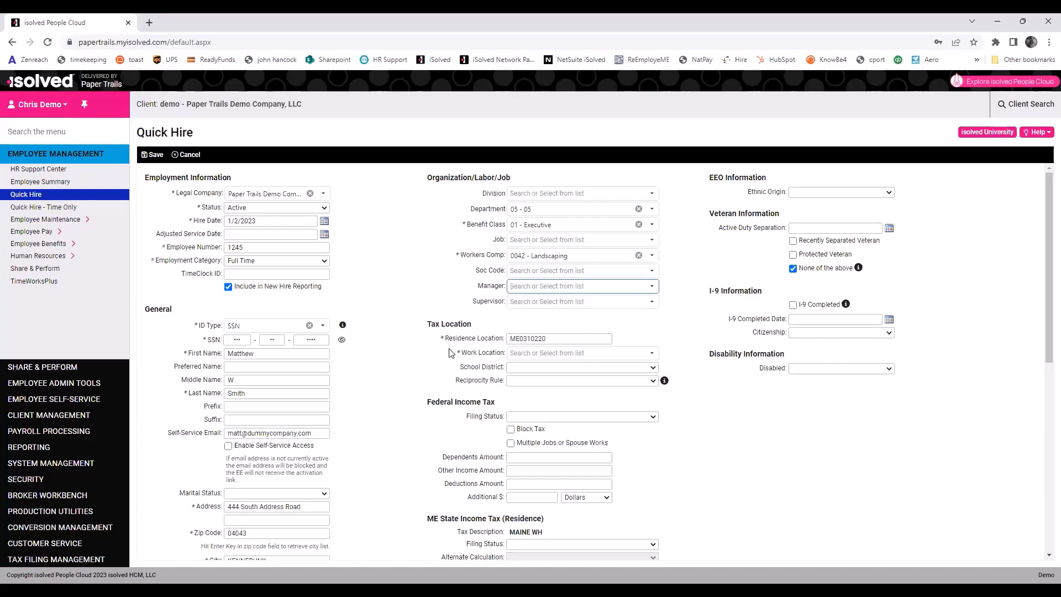
Select CA - Saint Helena, CA as work location and review the new tax sections.
left_click(650, 355)
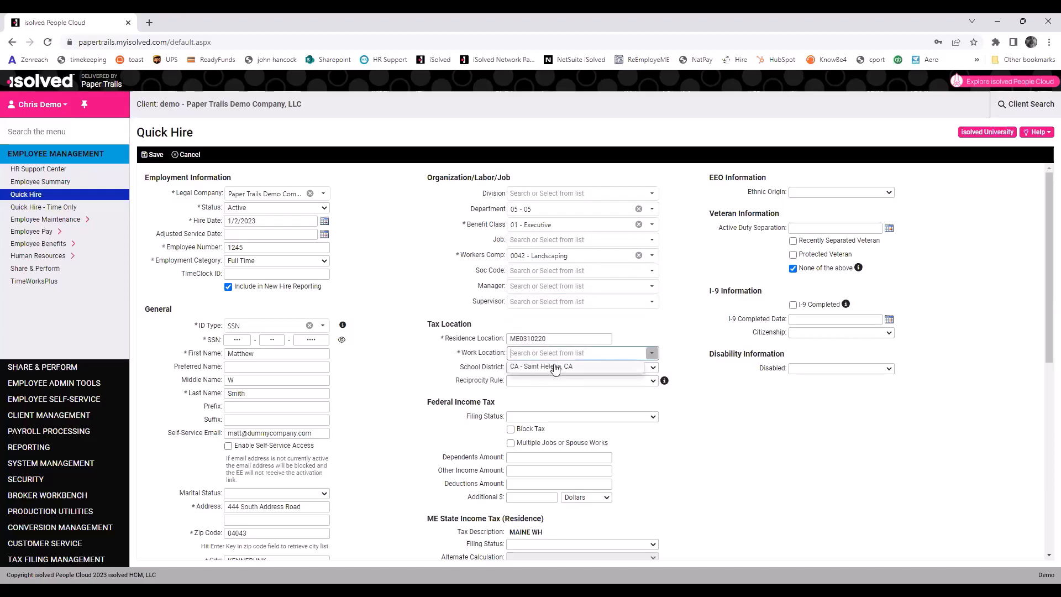
left_click(553, 367)
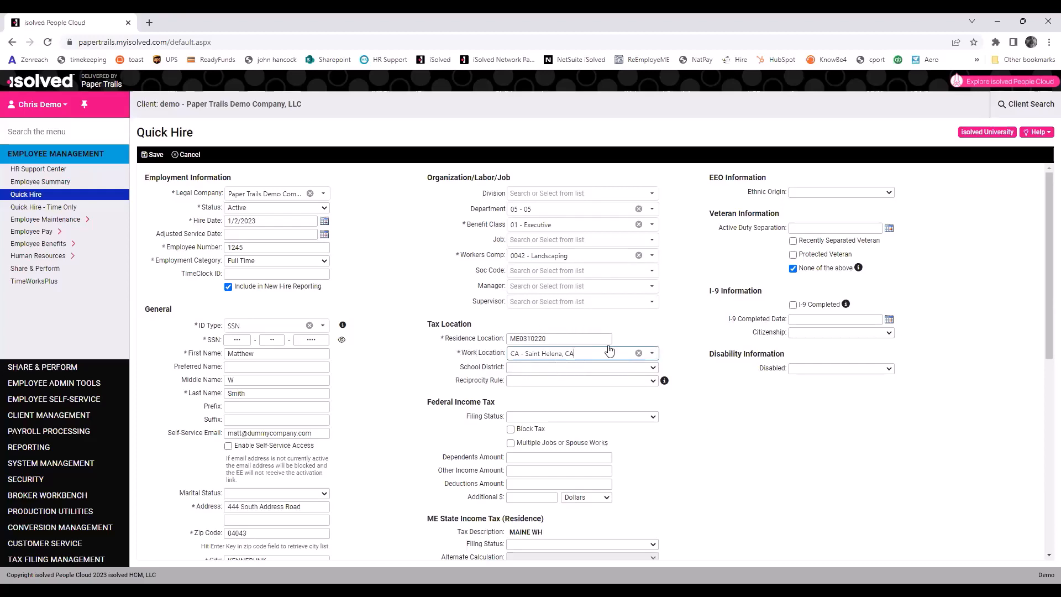
scroll(447, 358, "down", 3)
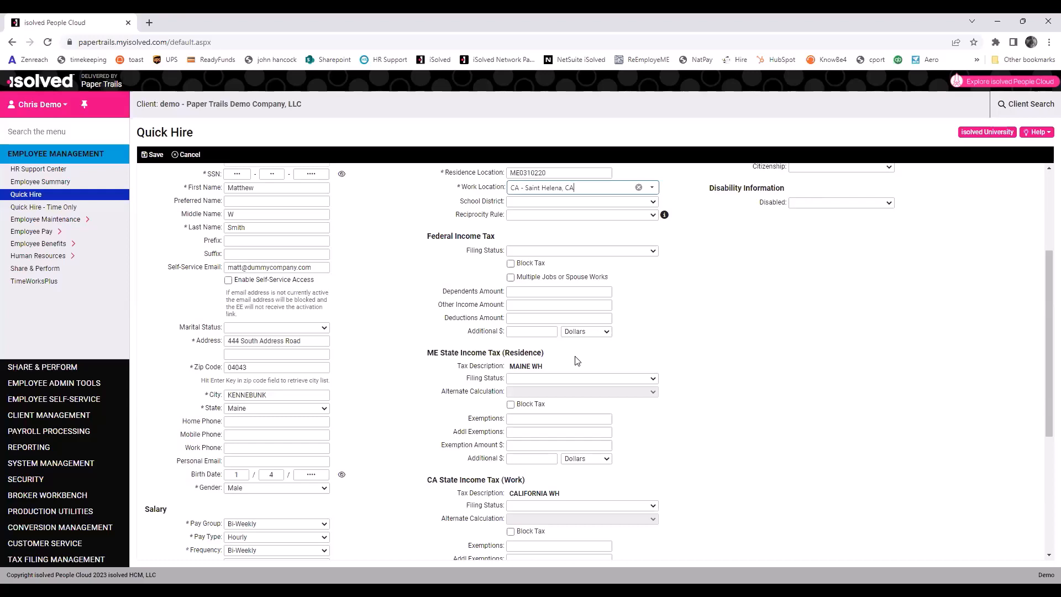
Set federal status to Single or Married Filing Separately; Maine to Single/Head of Household, 1 exemption.
left_click(633, 252)
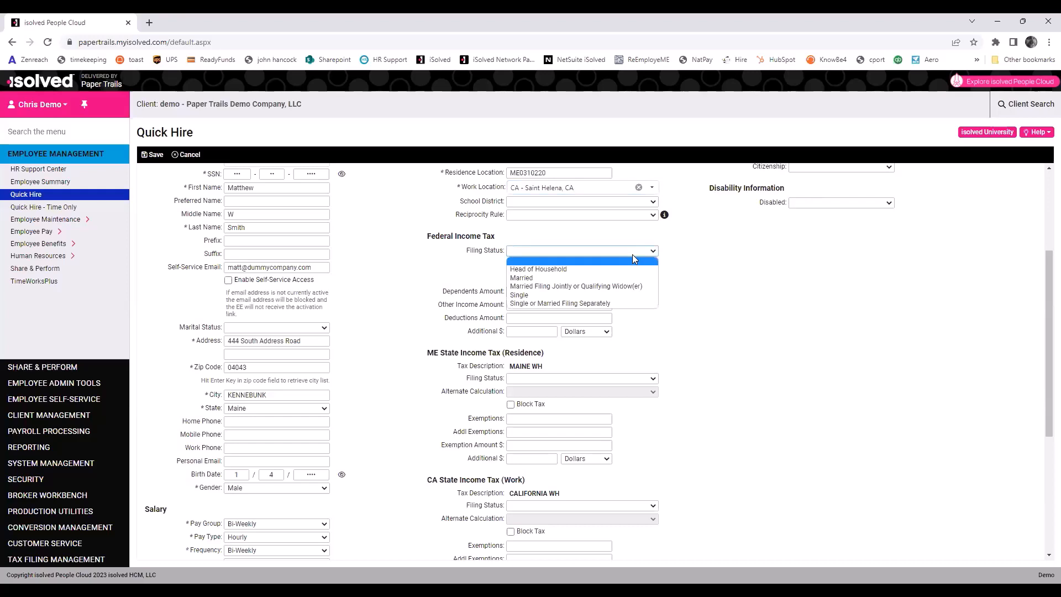
left_click(559, 304)
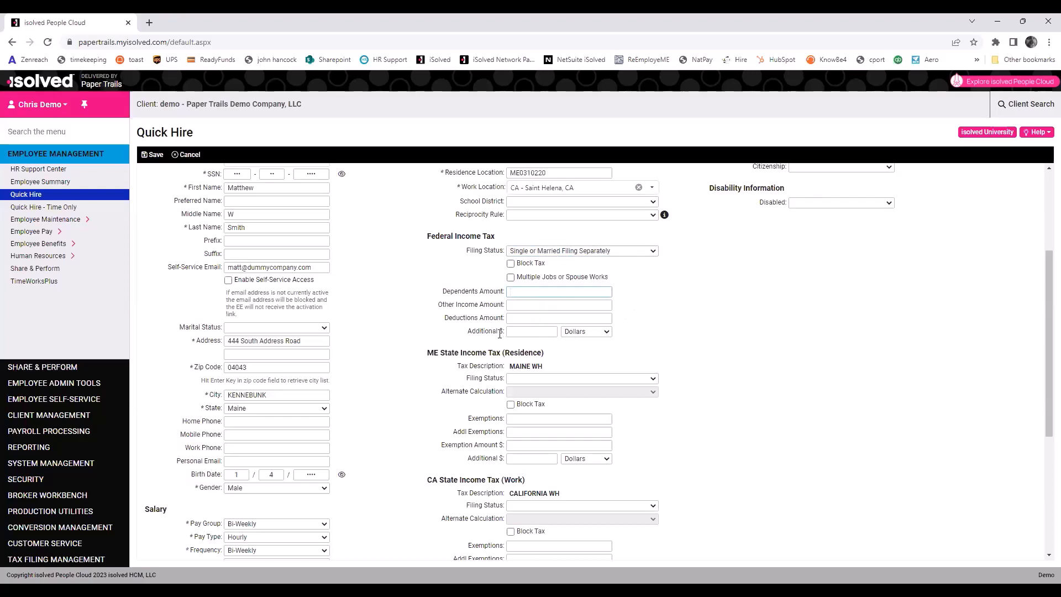
left_click(544, 329)
left_click(524, 378)
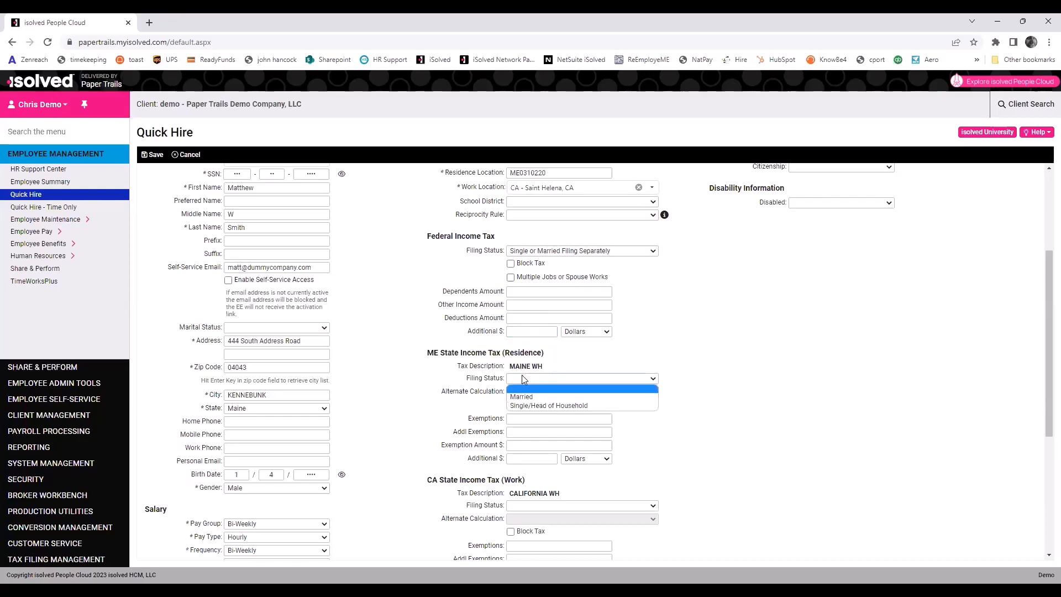
left_click(530, 406)
left_click(525, 418)
type("1")
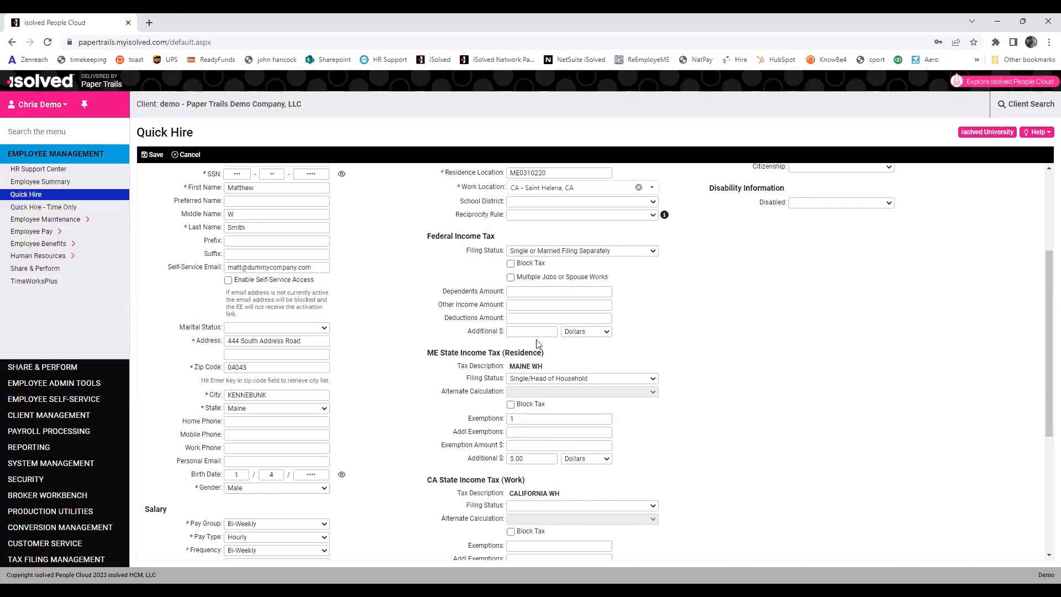
Review the completed Quick Hire form for the rehired employee and save it.
scroll(462, 376, "down", 5)
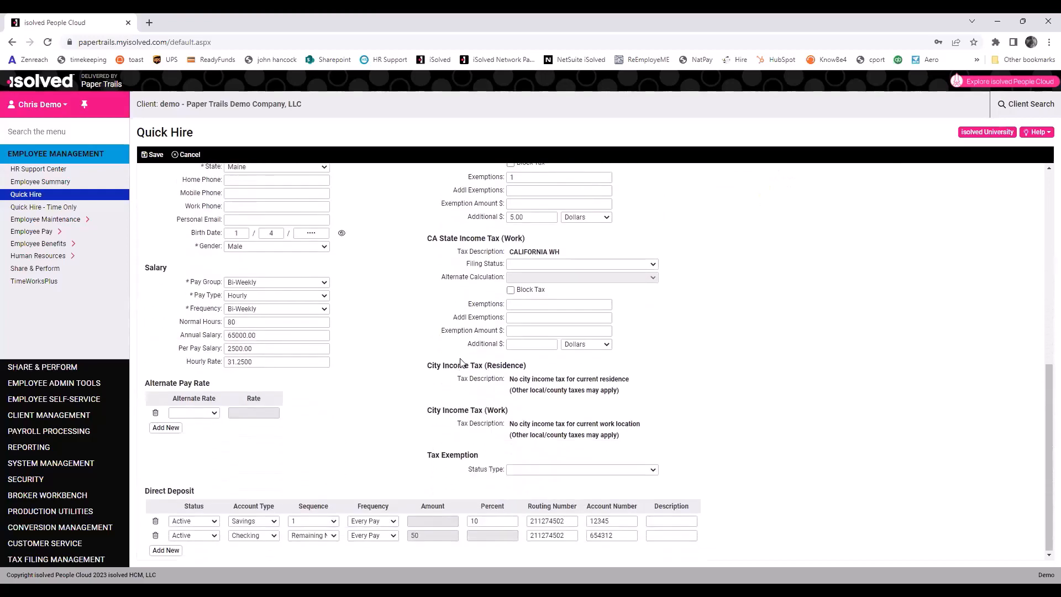
scroll(461, 368, "up", 10)
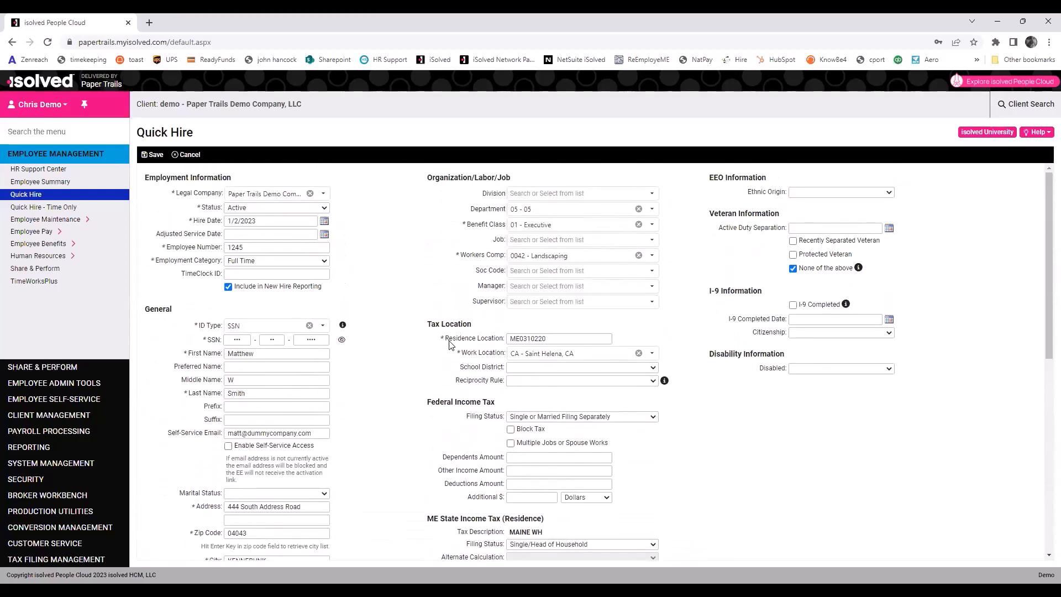
scroll(449, 343, "down", 10)
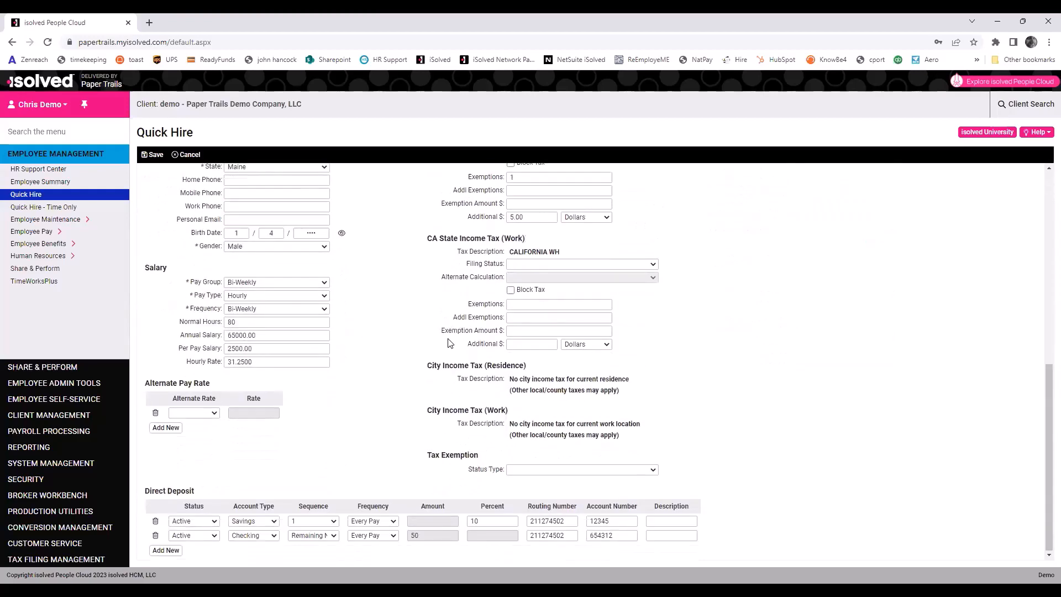
scroll(449, 343, "up", 10)
left_click(150, 156)
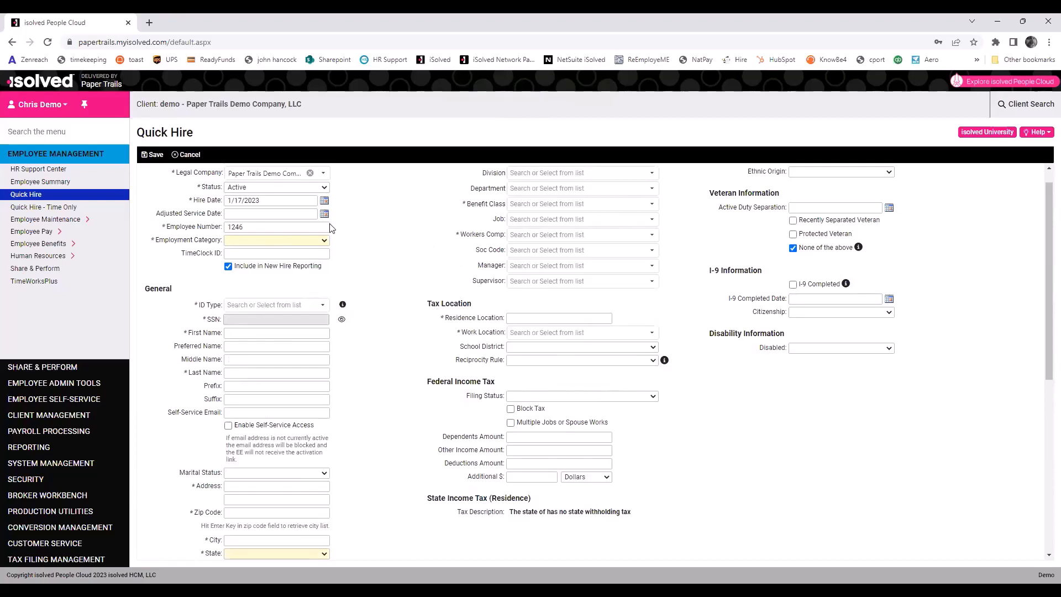
Open the rehired employee's General page, then check the 1/2/2023 Full Time employment category record.
left_click(48, 223)
left_click_drag(123, 252, 123, 267)
left_click(27, 188)
left_click(576, 126)
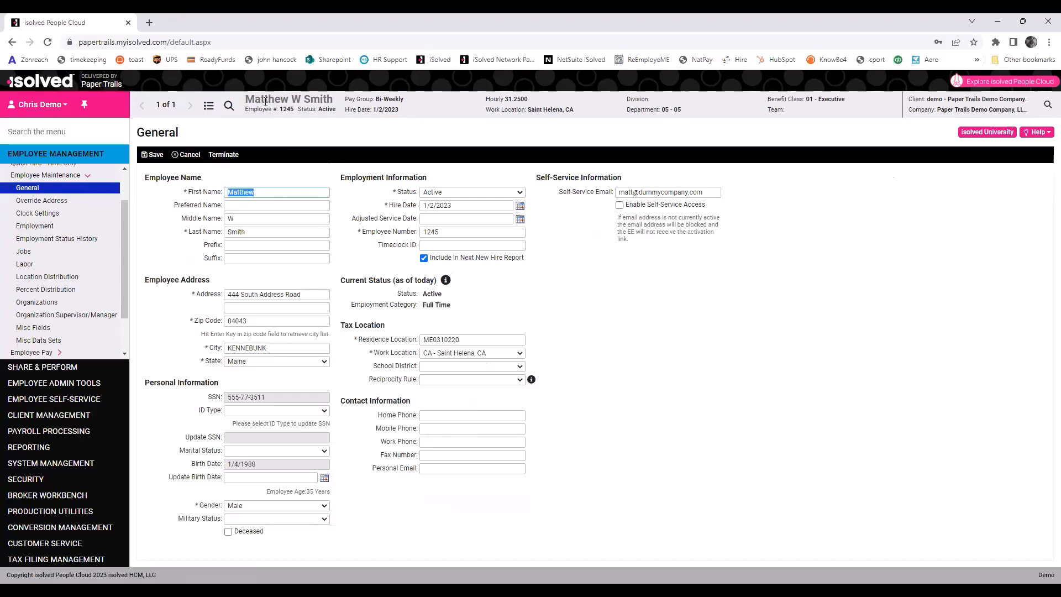
left_click(52, 227)
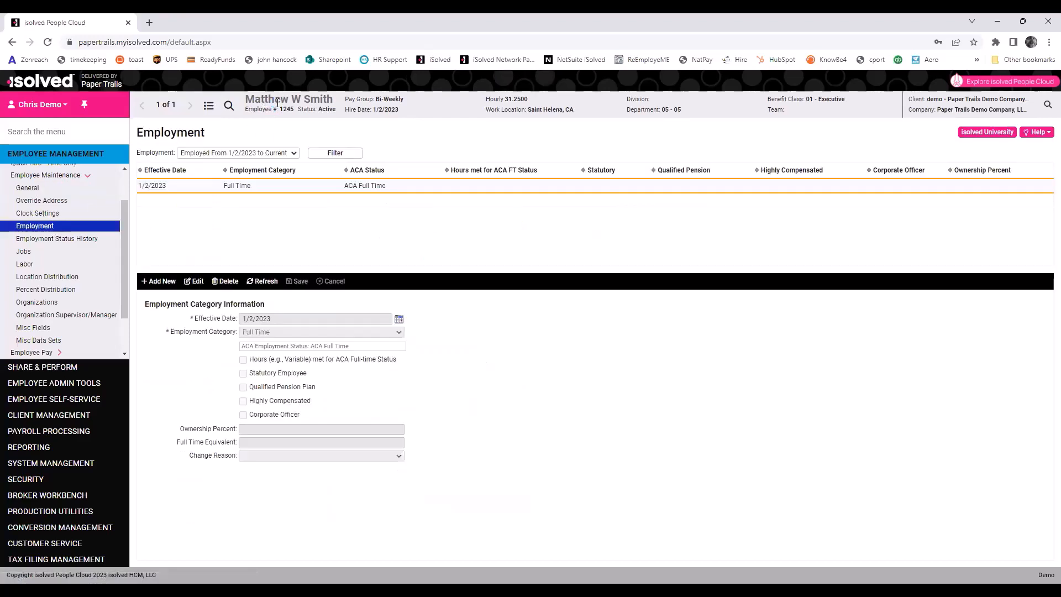
left_click(31, 190)
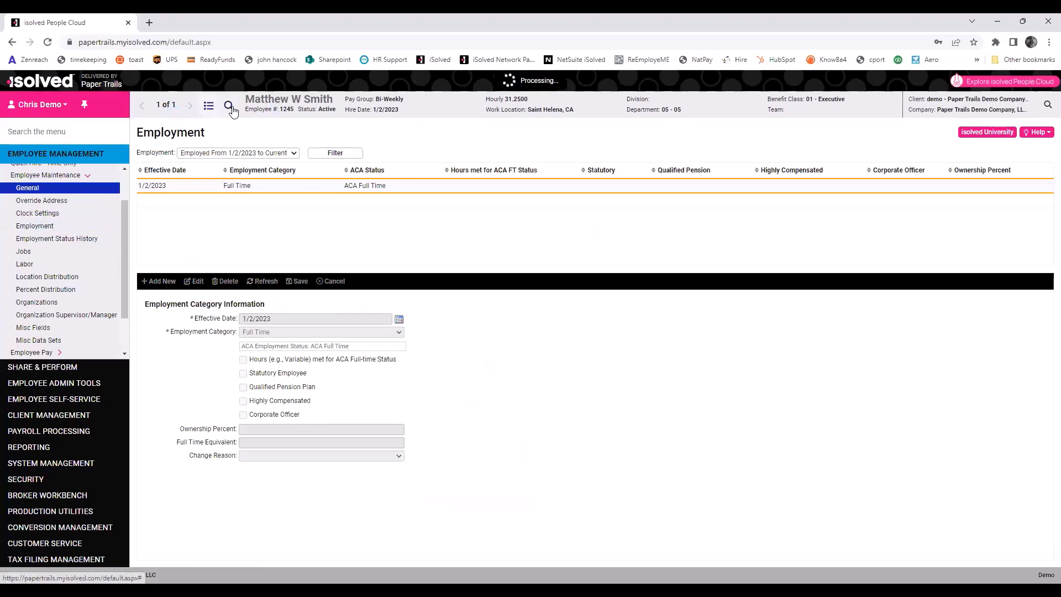
Open the Employee List and try the legal-name, last-name and status filters without changes.
left_click(207, 108)
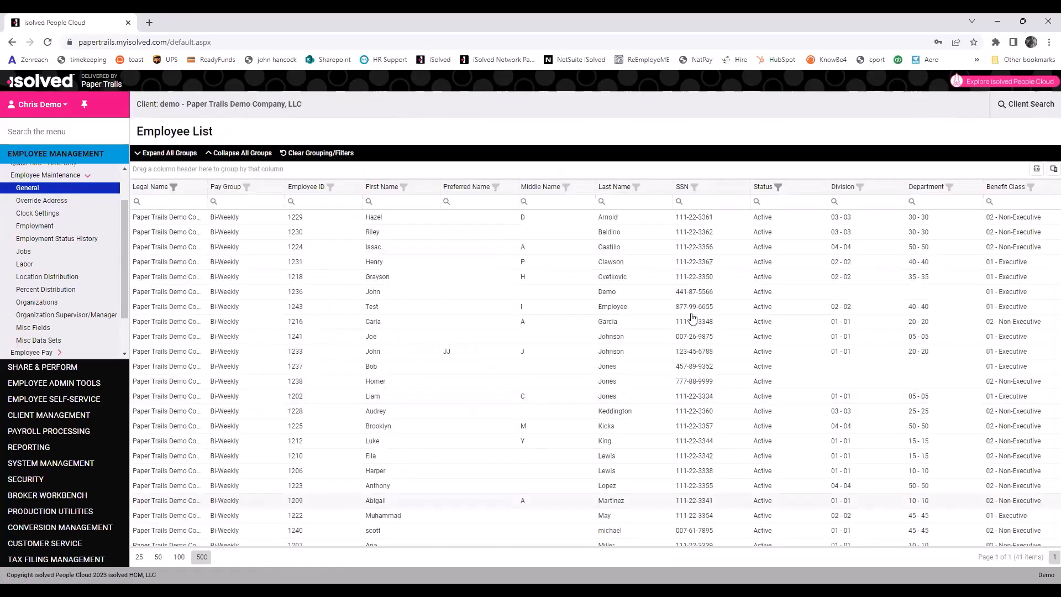
left_click(623, 337)
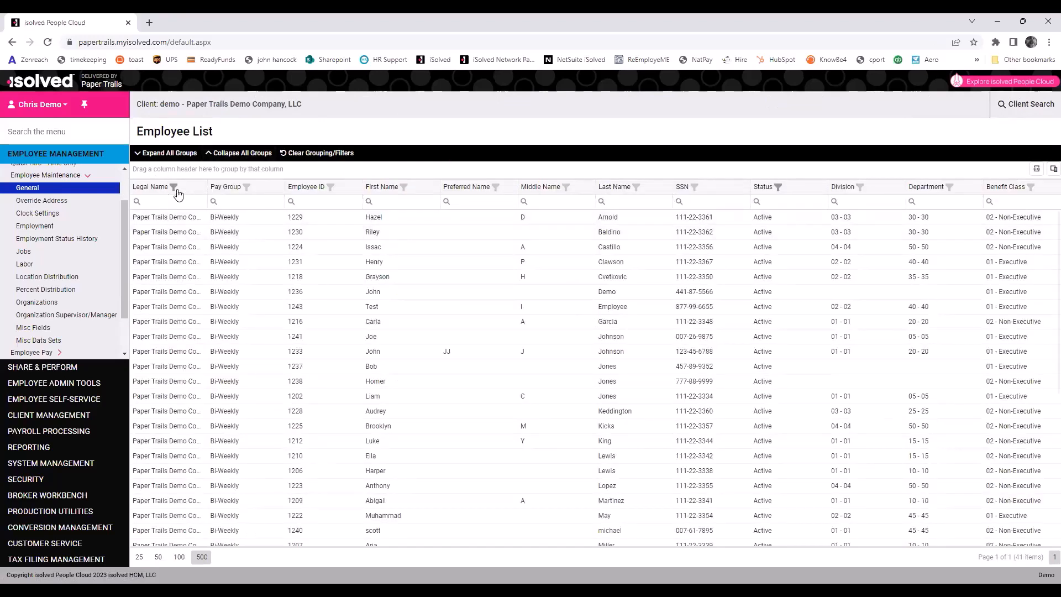
left_click(164, 202)
left_click(619, 203)
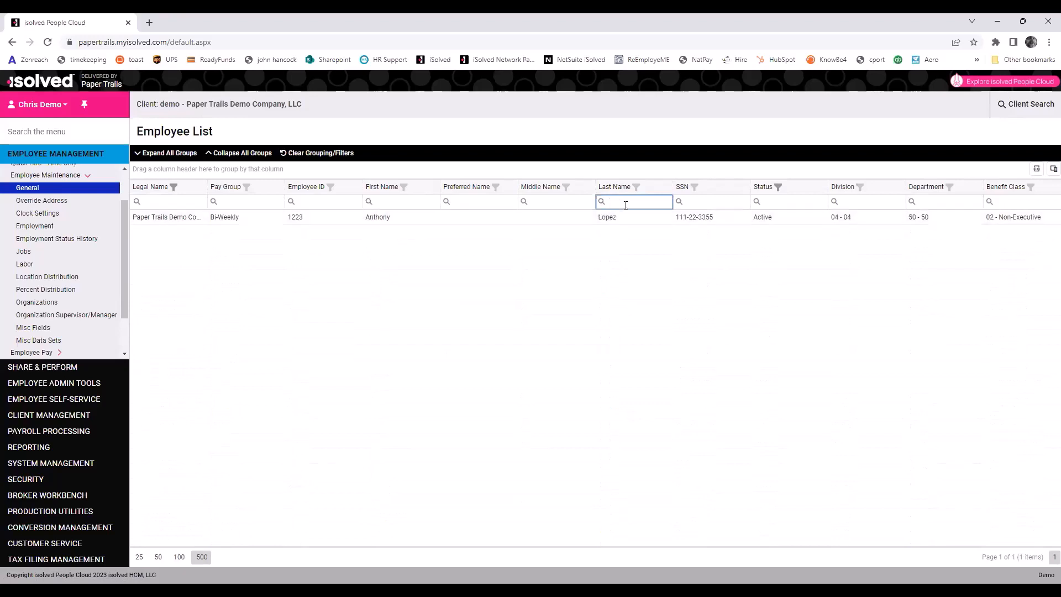
left_click(778, 187)
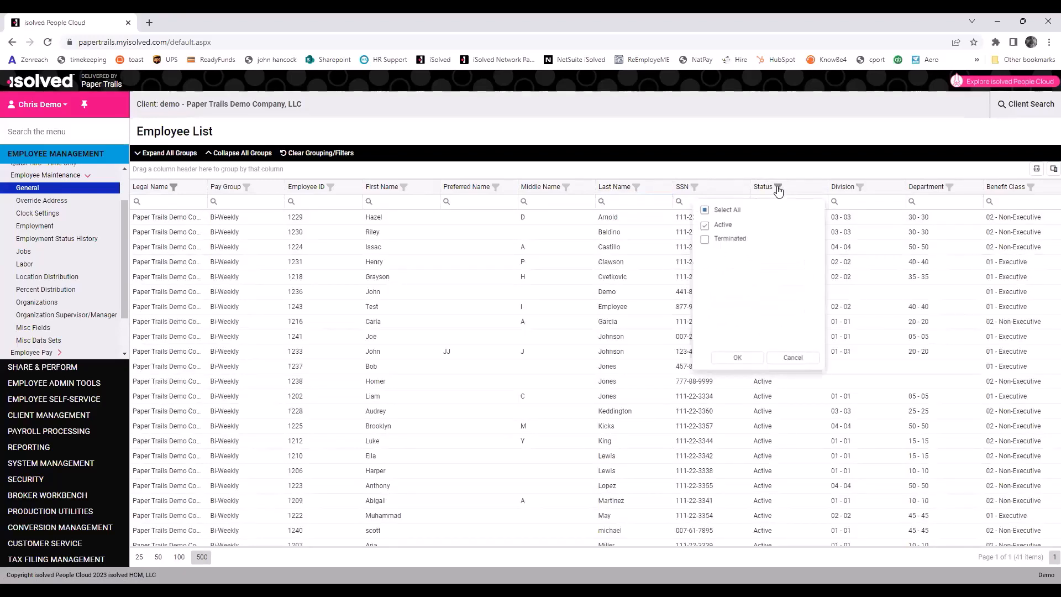
left_click(789, 361)
Filter to department 10 - 10, then select all departments, sort by first name, and open the 1/2/2023 executive.
left_click(950, 188)
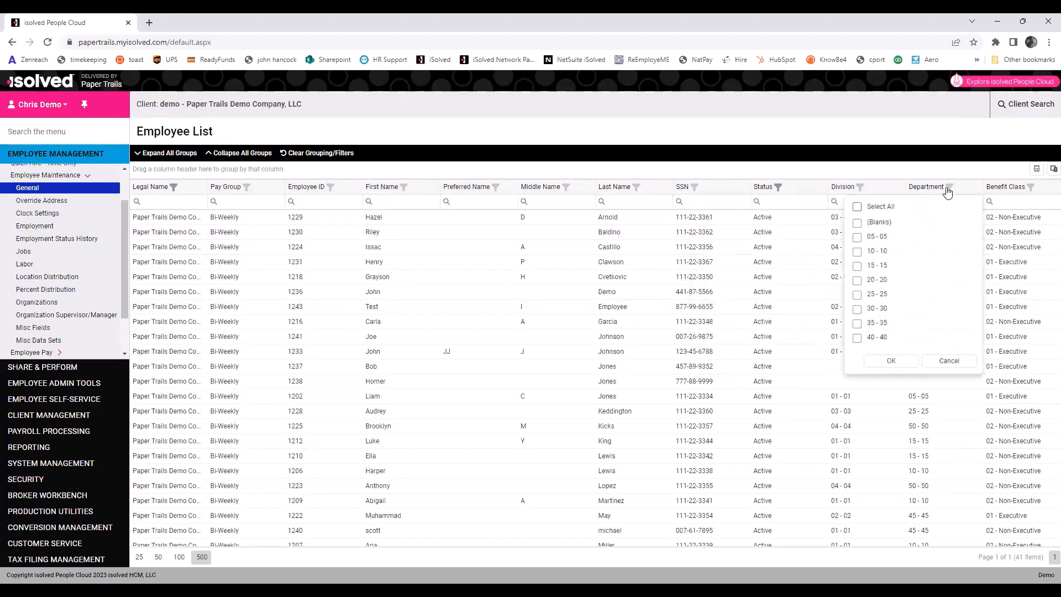
left_click(858, 252)
left_click(886, 360)
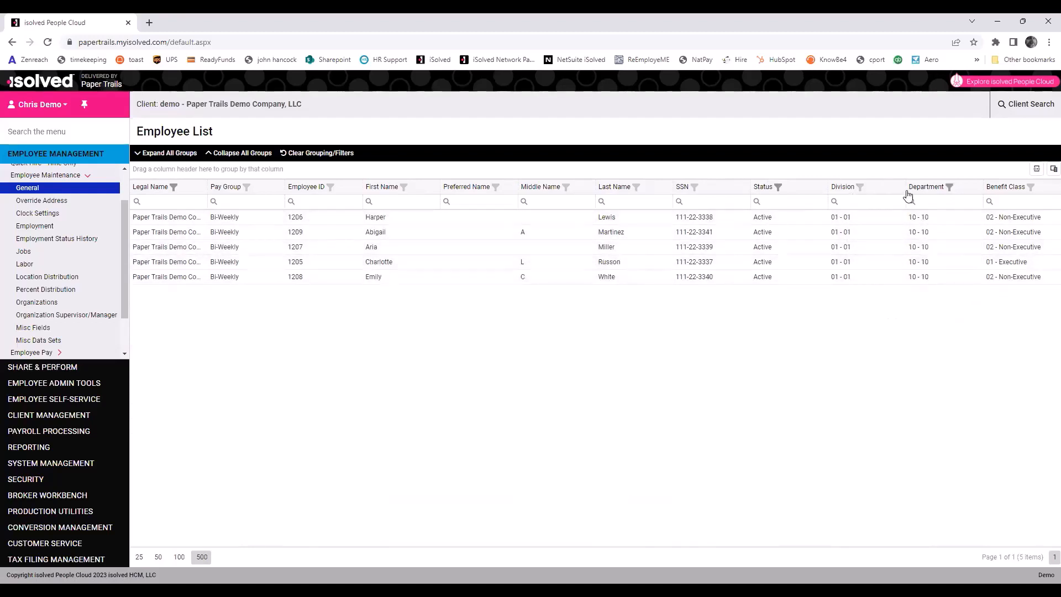
left_click(949, 188)
left_click(858, 207)
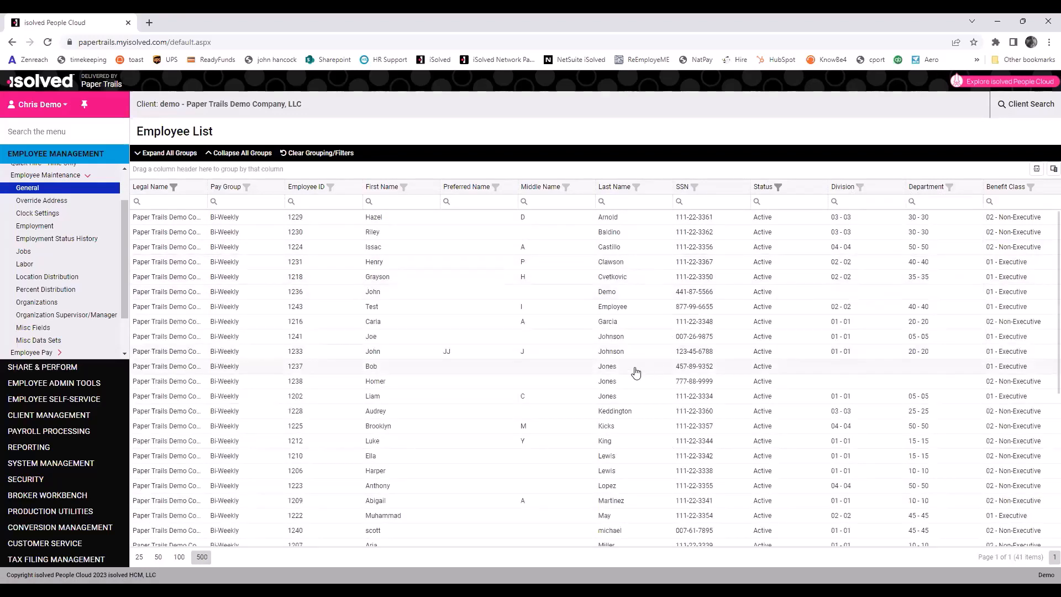
left_click(386, 191)
scroll(422, 408, "down", 5)
left_click(390, 417)
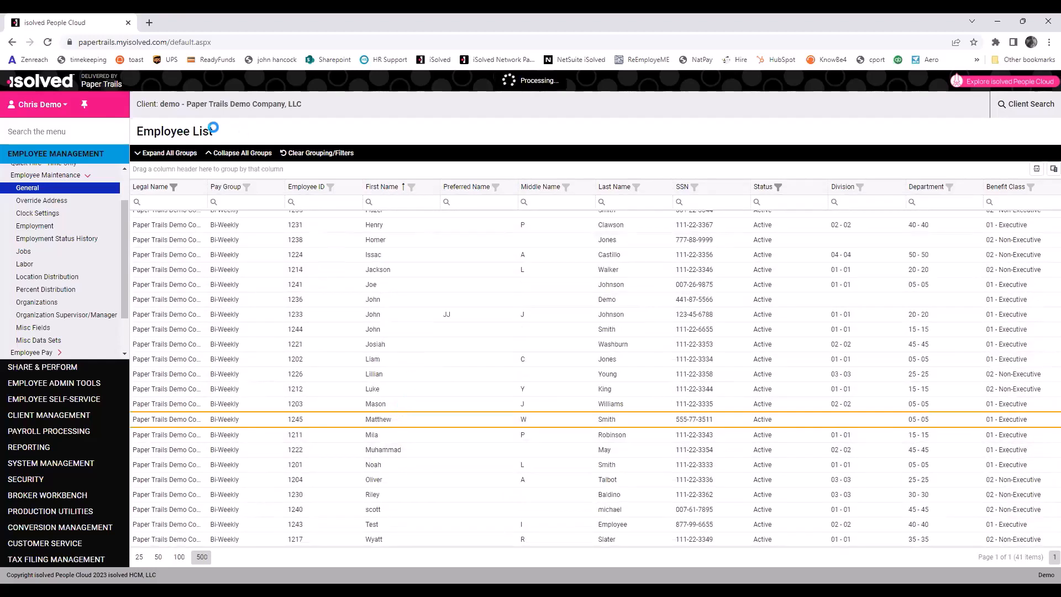
Browse other employee records using header search and the next/previous arrows.
left_click(238, 106)
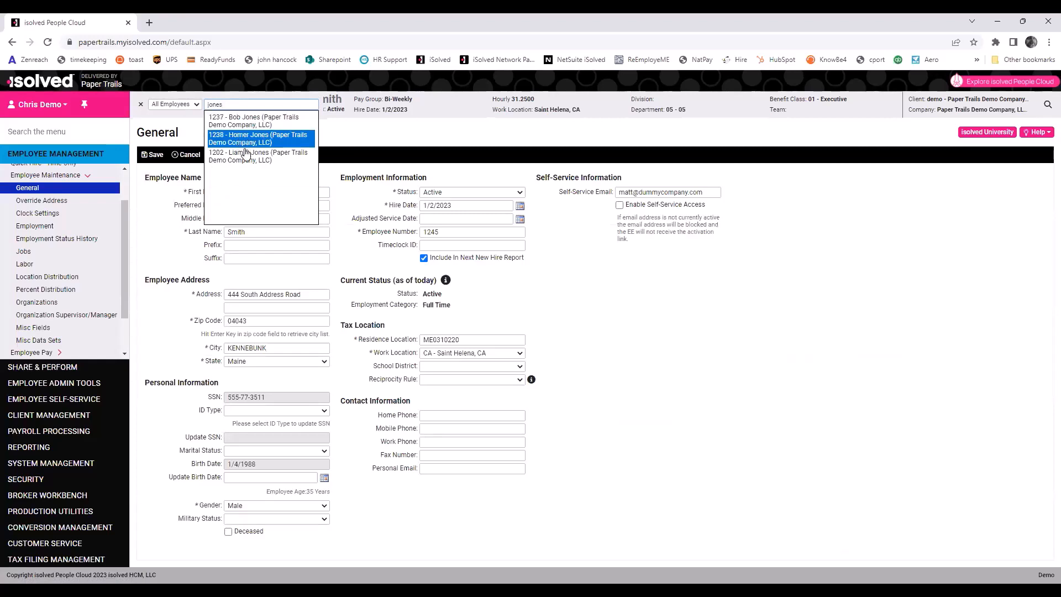
left_click(255, 159)
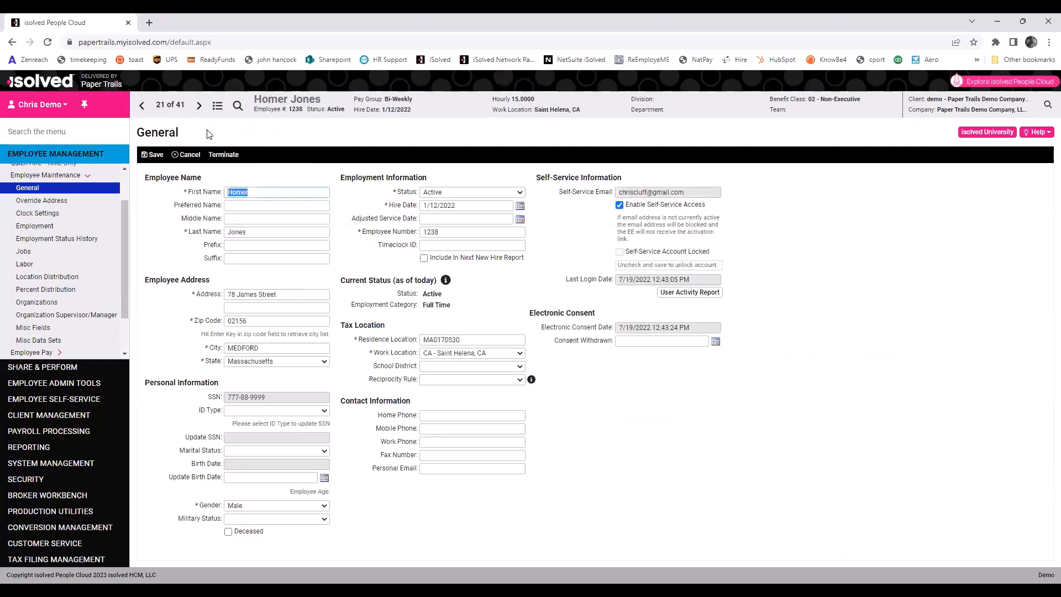
left_click(199, 107)
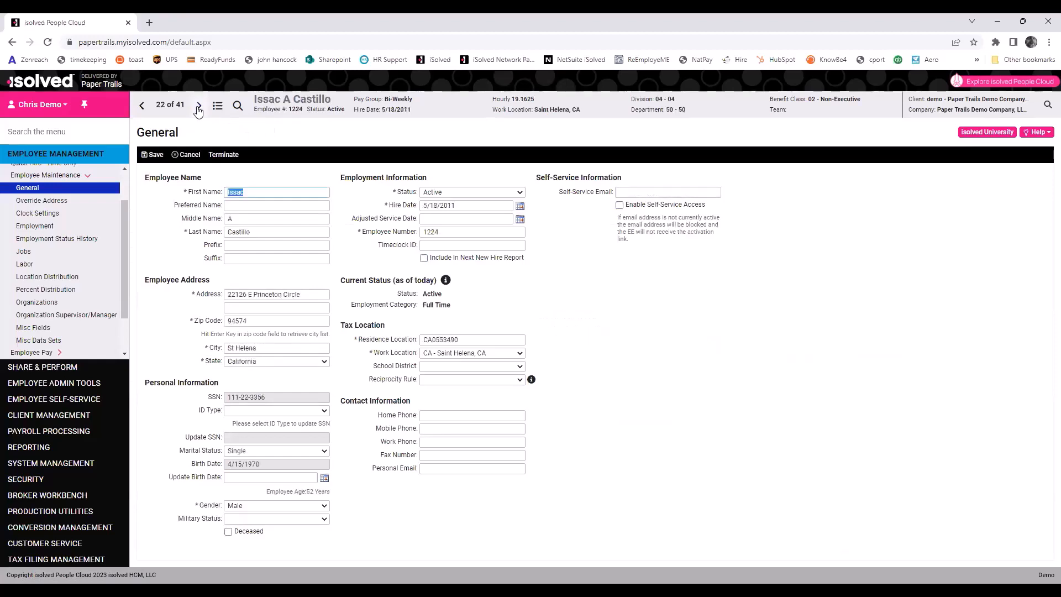
left_click(198, 106)
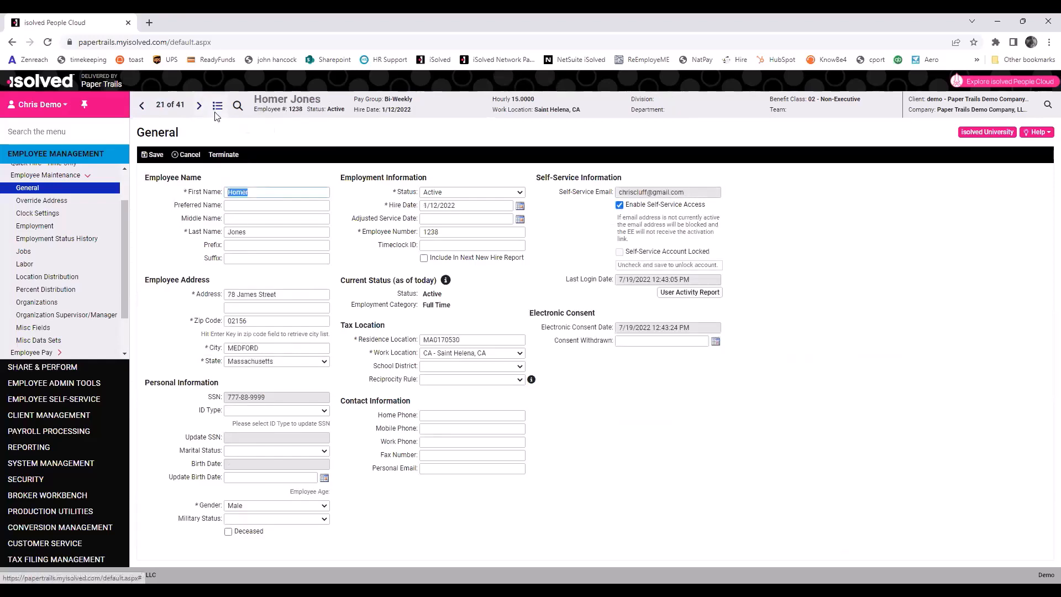
Search for 'mat', then pick the 1/2/2023 executive from the list and open the General page.
left_click(215, 111)
type("mat")
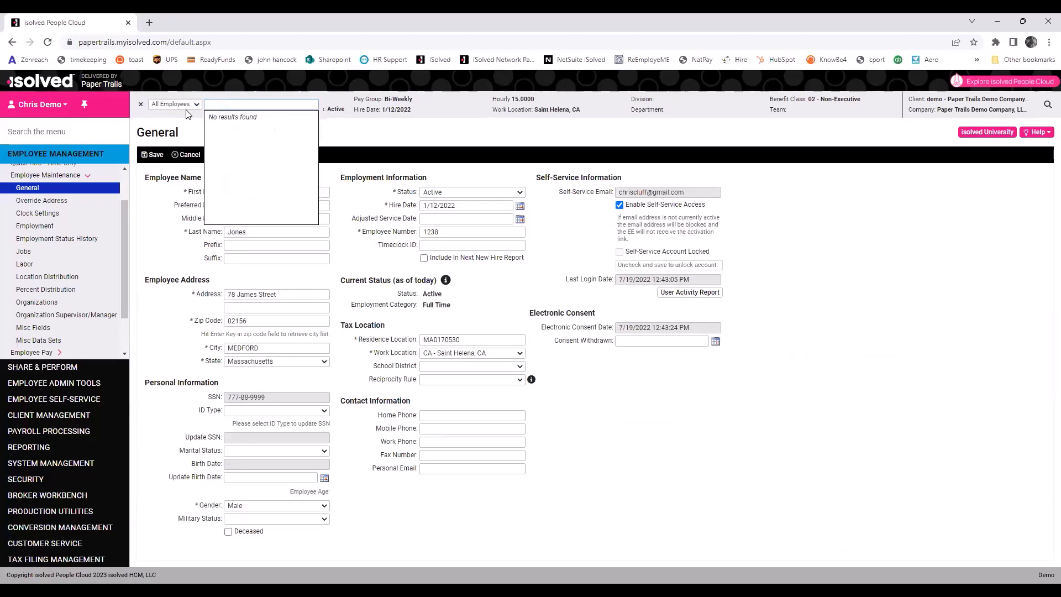
left_click(141, 104)
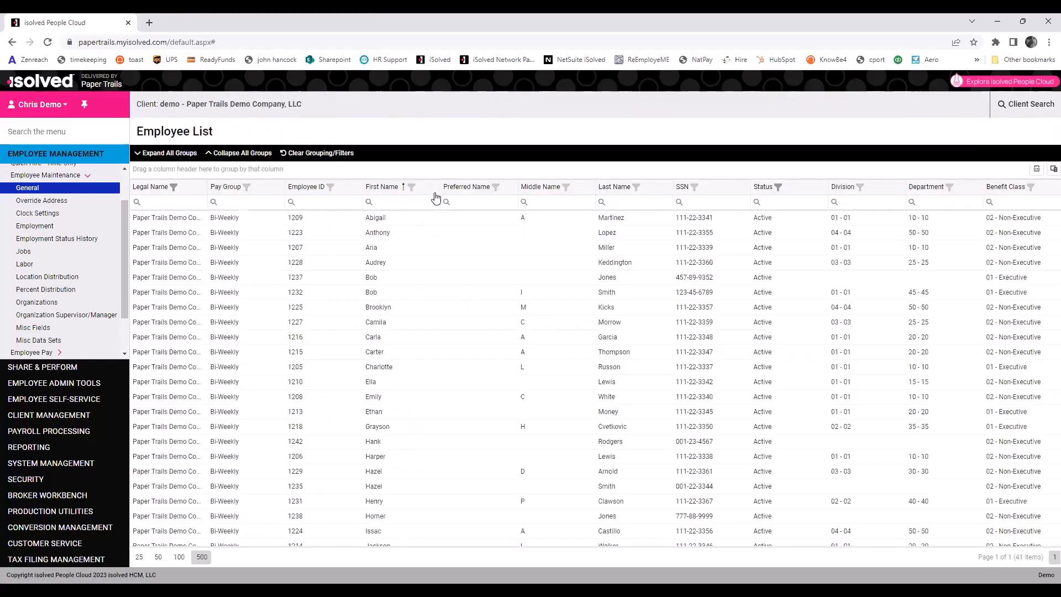
scroll(424, 443, "down", 5)
left_click(407, 420)
left_click(28, 191)
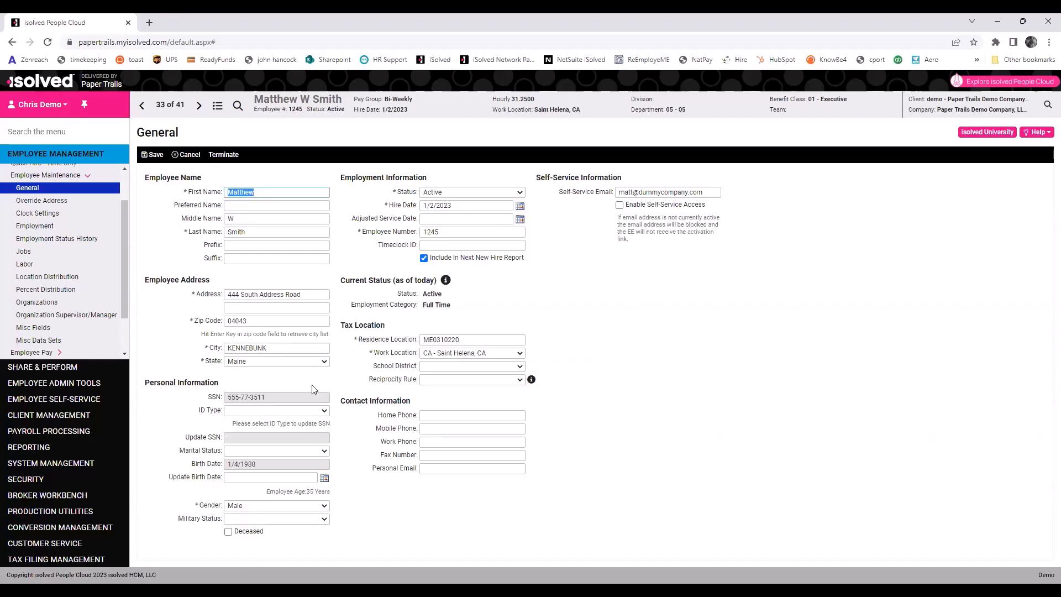
Set the ID Type to SSN and open the Employee Termination form's date calendar.
left_click(308, 412)
left_click(236, 431)
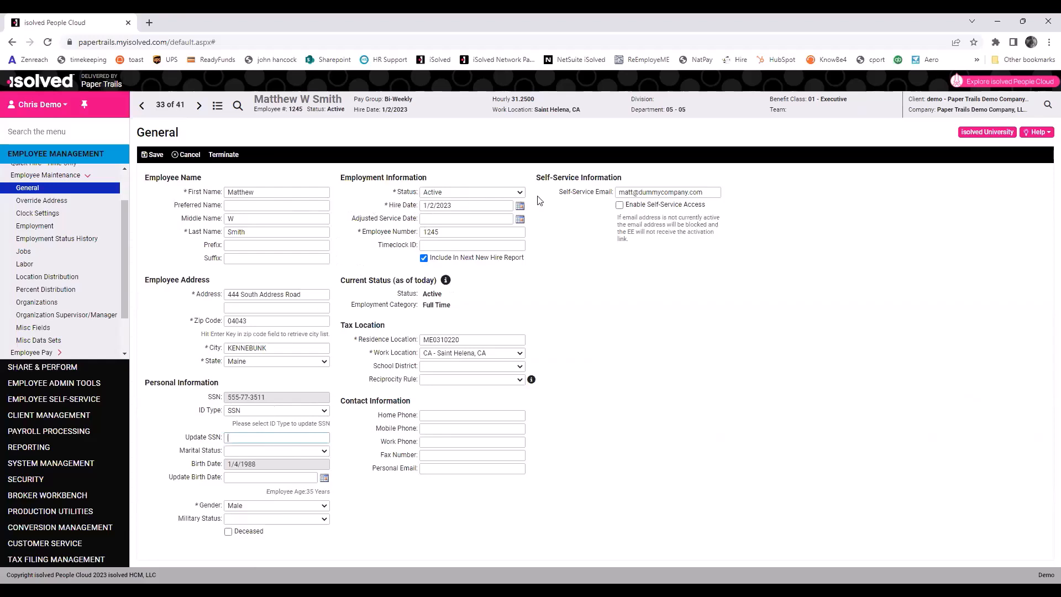
left_click(227, 156)
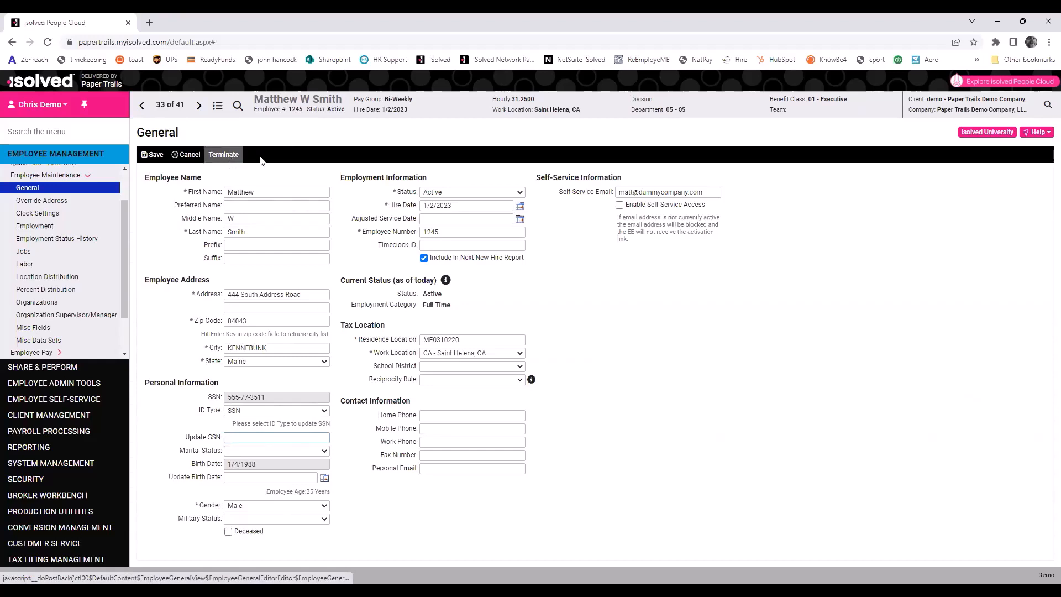
left_click(324, 193)
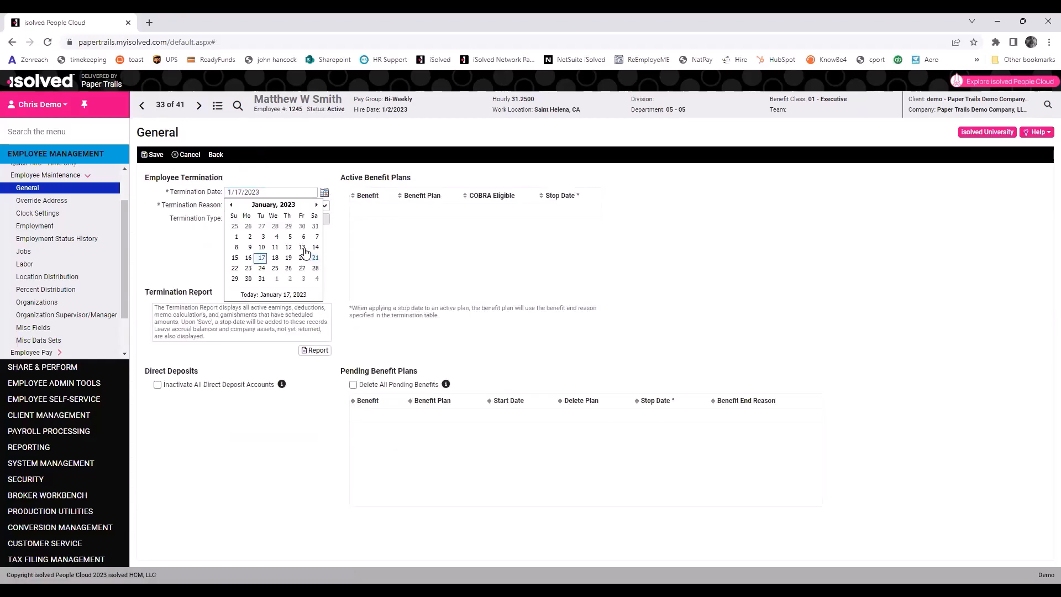
Set the termination date to 1/13/2023 and the termination reason to For Cause.
left_click(306, 245)
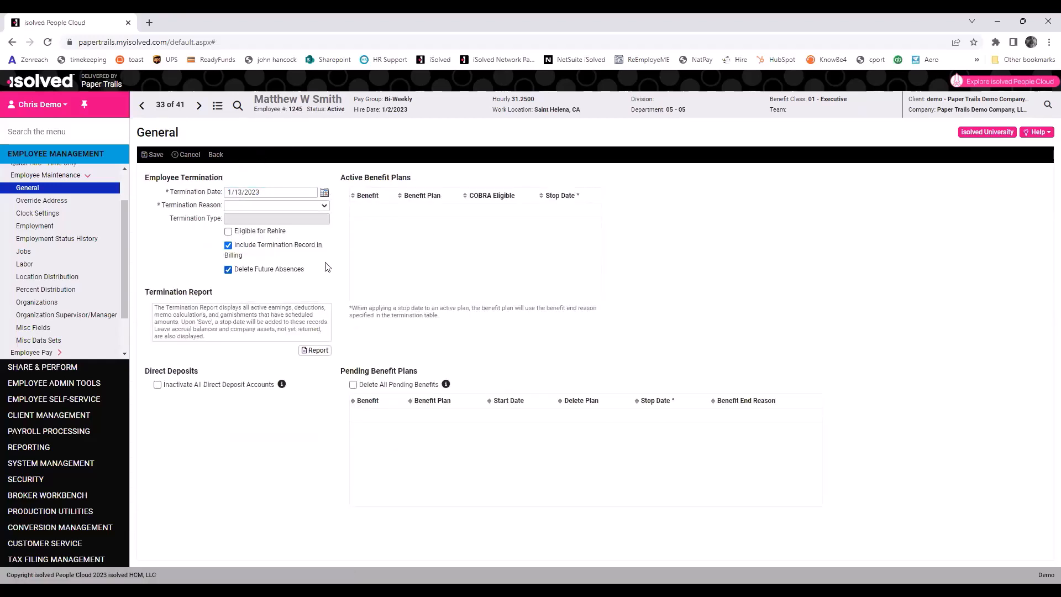
left_click(325, 207)
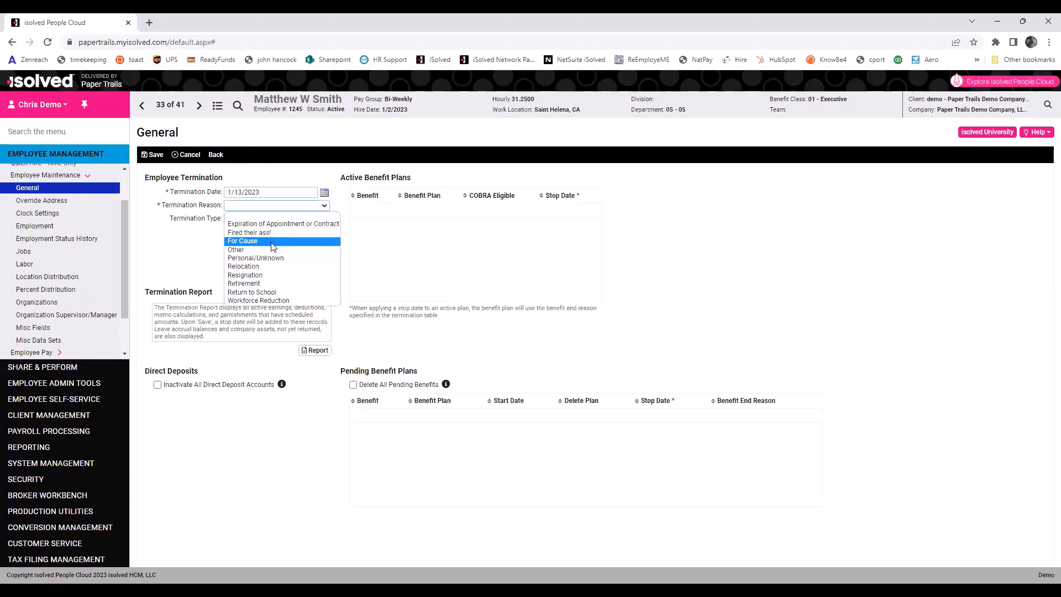
left_click(272, 246)
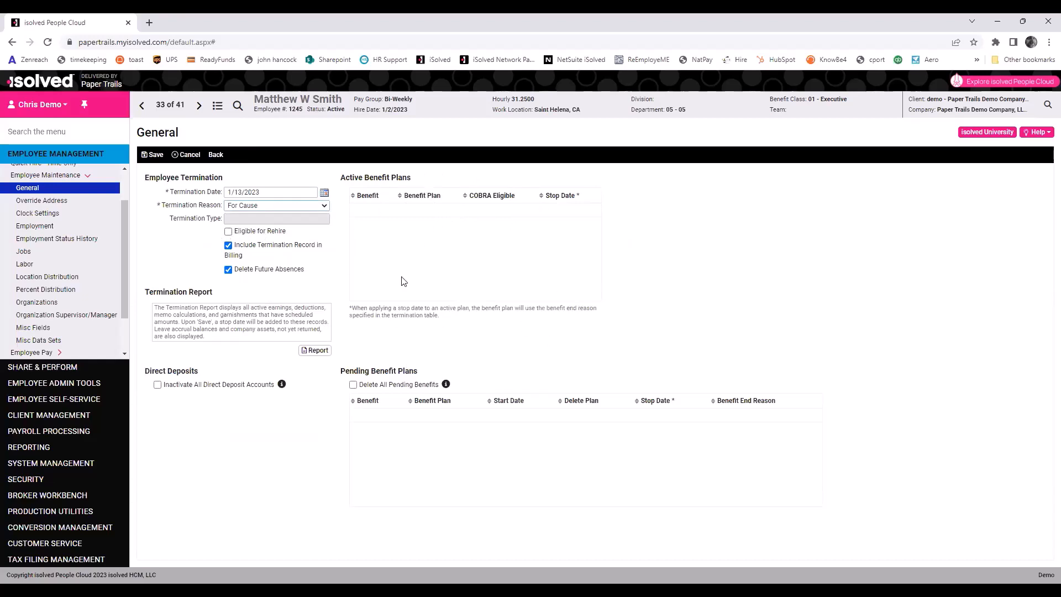
left_click(318, 352)
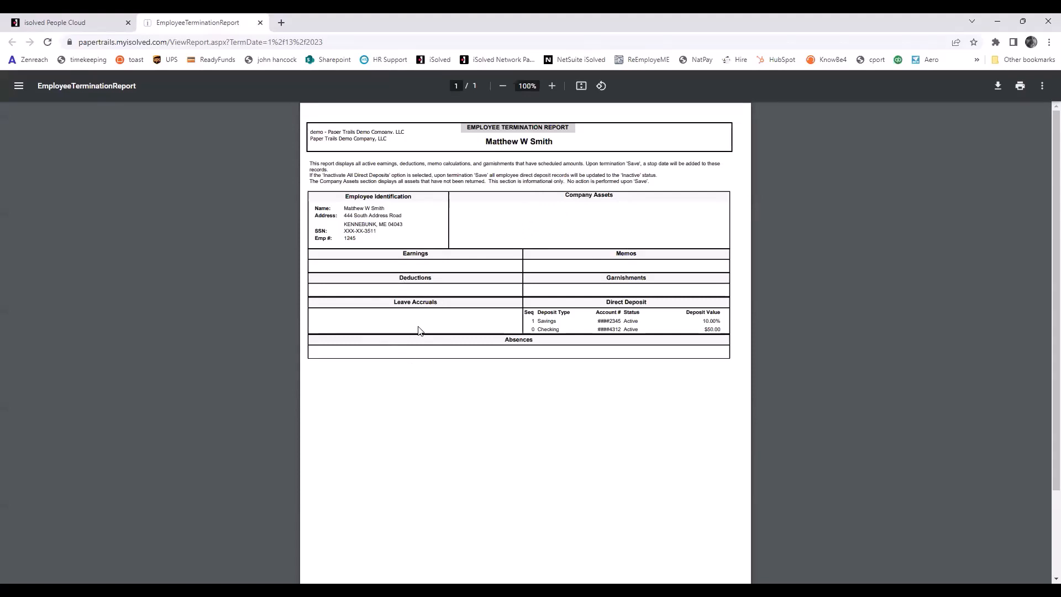
scroll(421, 329, "down", 2)
scroll(421, 329, "up", 2)
left_click(260, 23)
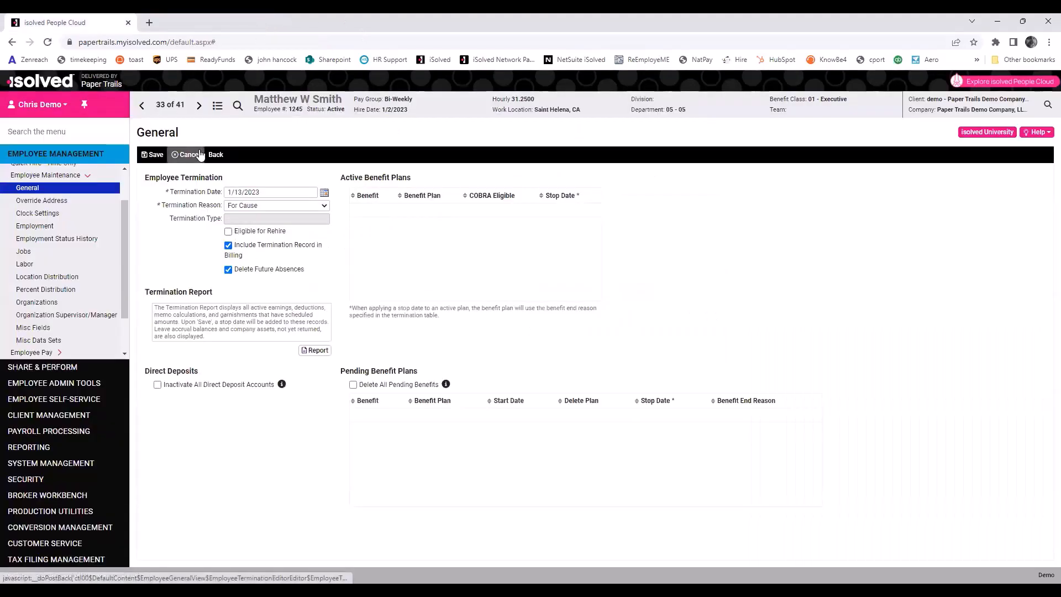
Save the termination, filter the Employee List to Terminated, and open the executive's record.
left_click(160, 155)
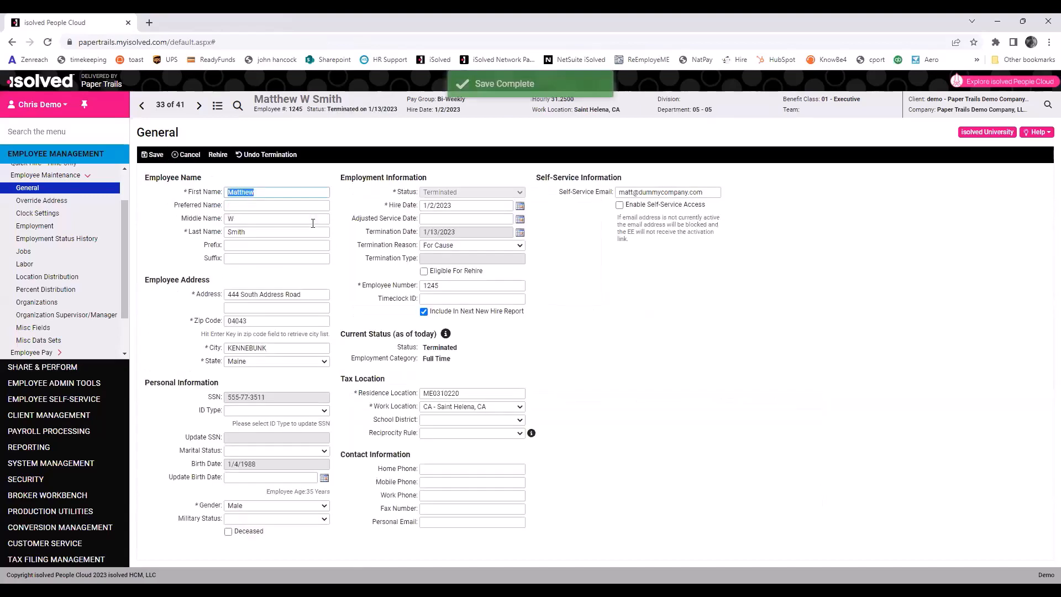
left_click(217, 106)
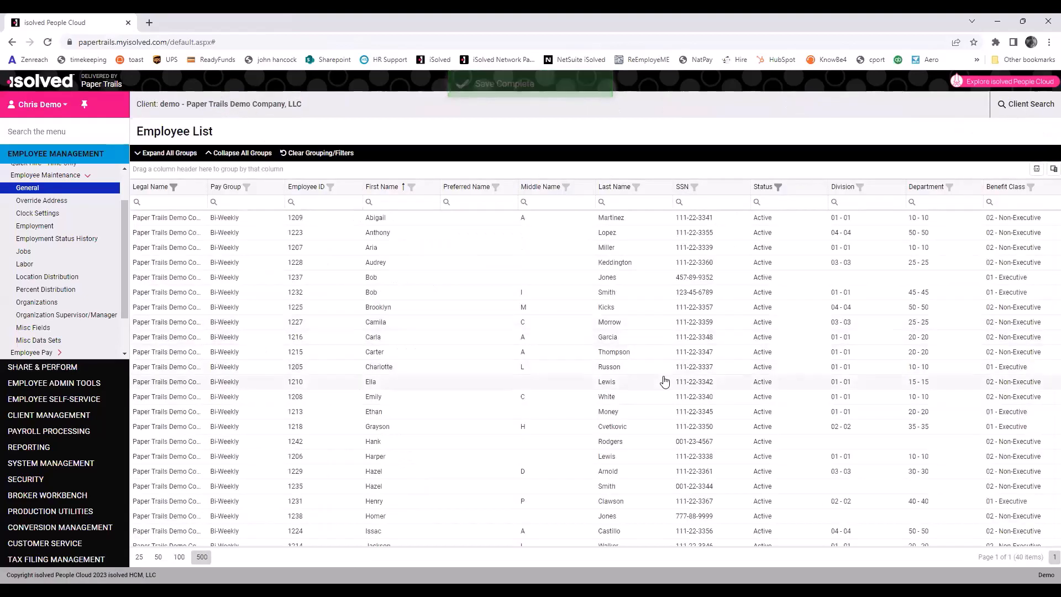
scroll(475, 316, "down", 4)
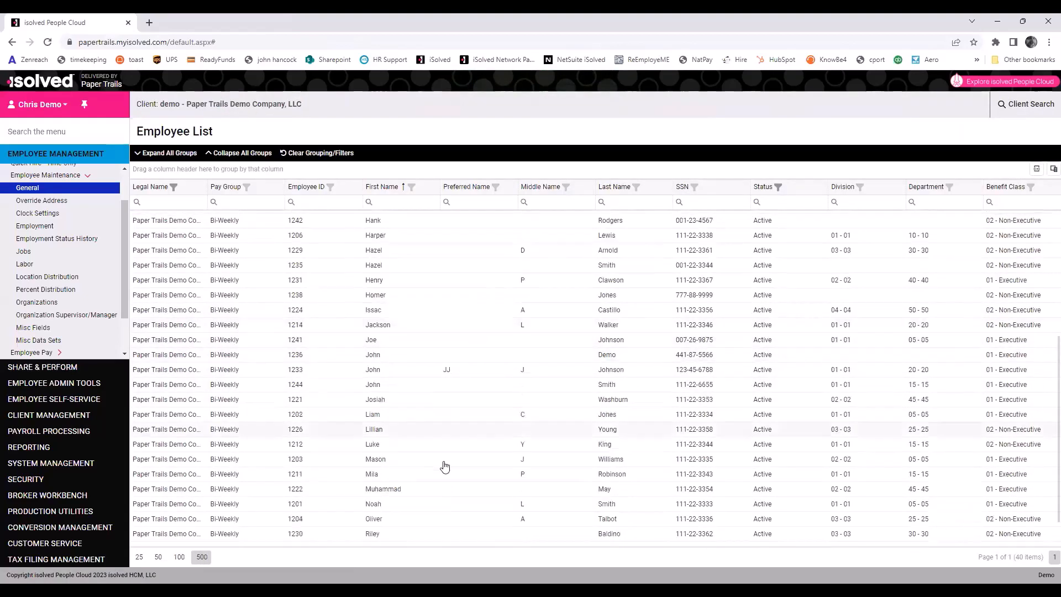
scroll(841, 325, "up", 4)
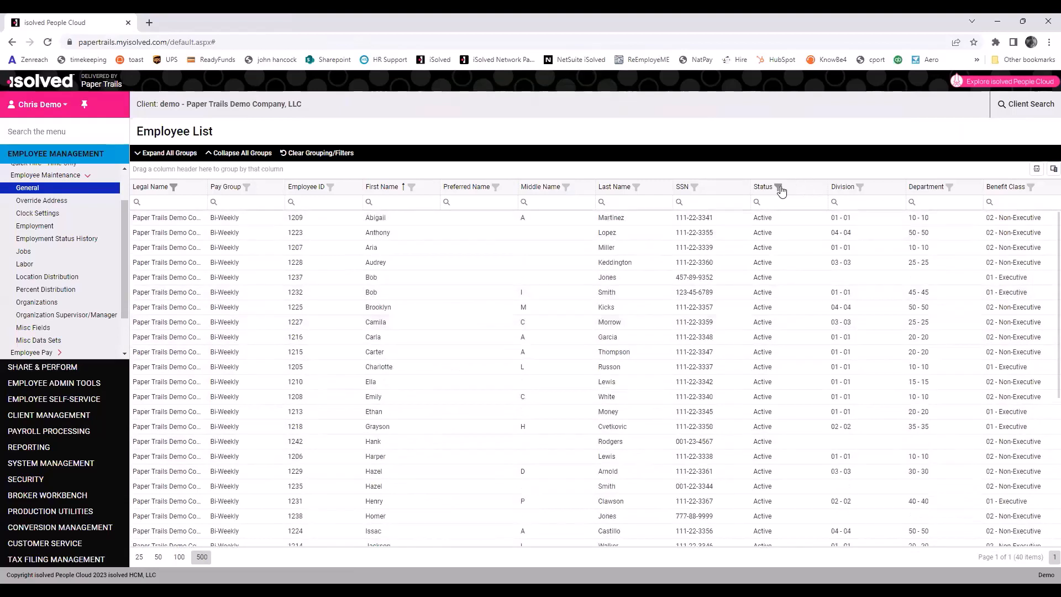
left_click(779, 189)
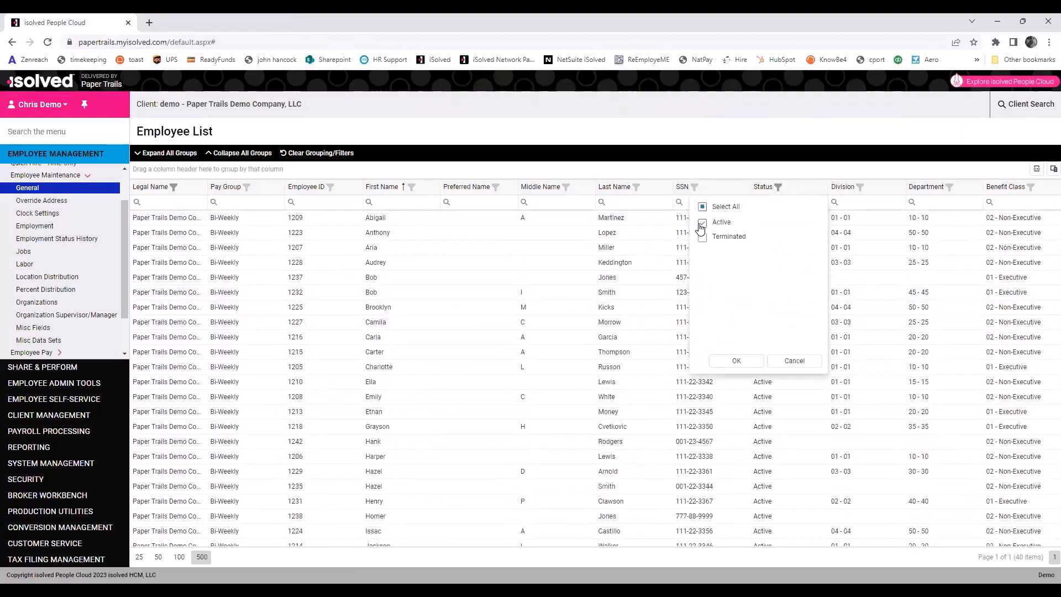
left_click(702, 238)
left_click(737, 360)
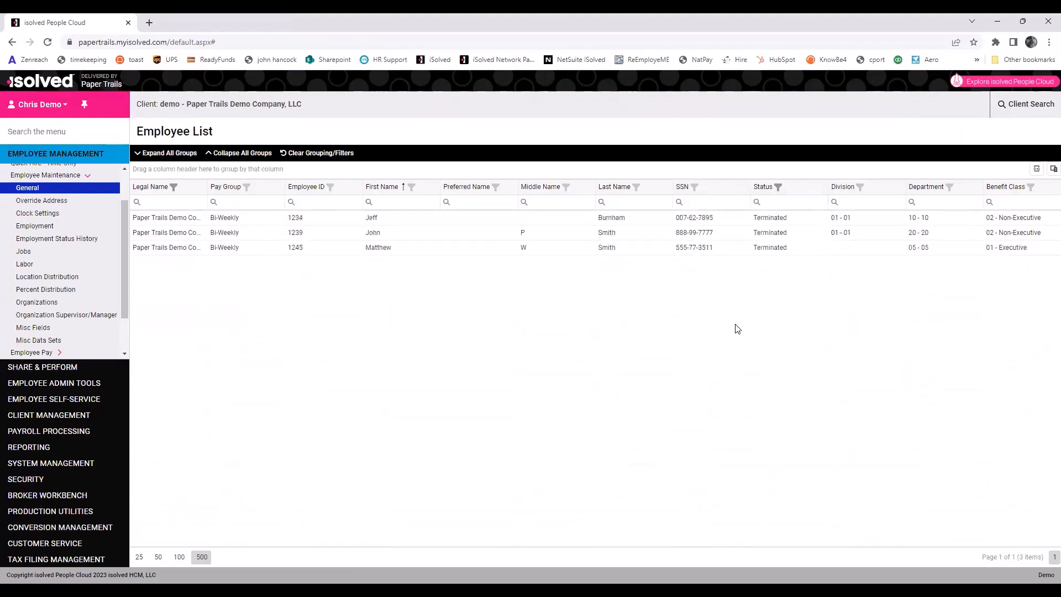
left_click(438, 248)
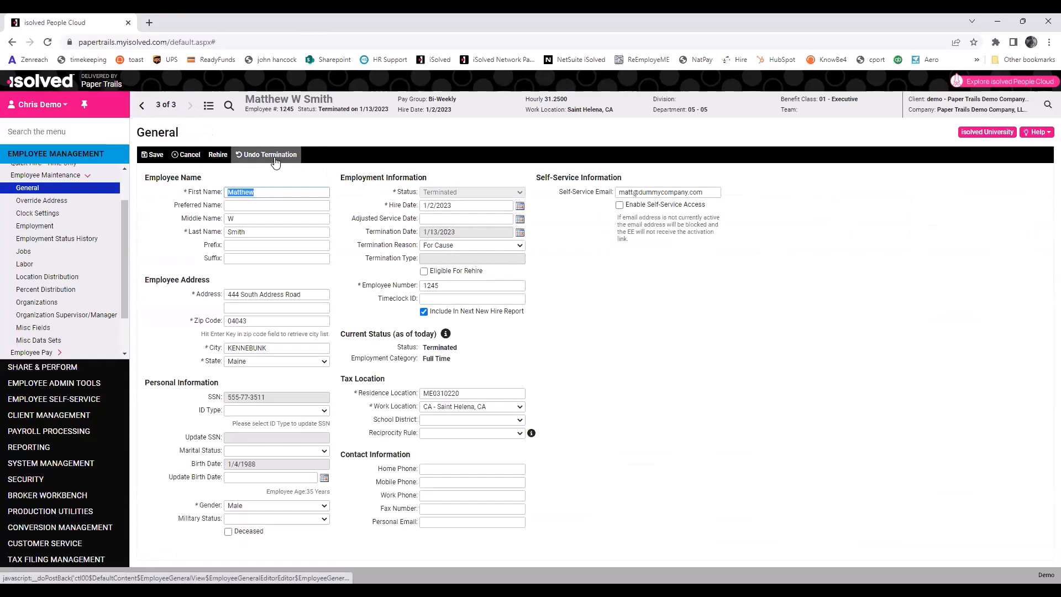
Rehire the executive as Active with rehire date 1/16/2023, without reboarding, and save.
left_click(217, 155)
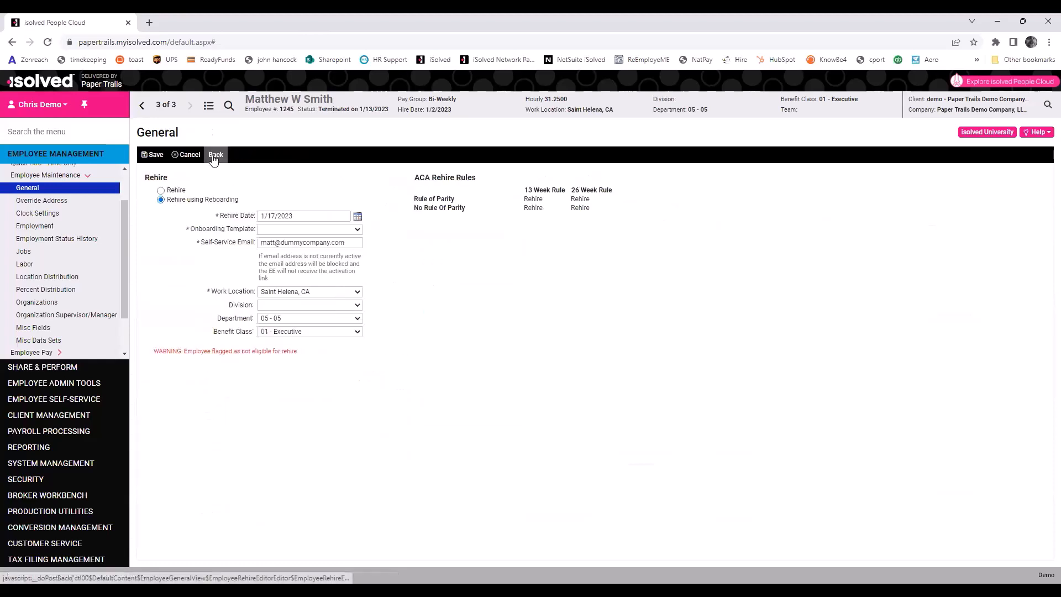
left_click(358, 217)
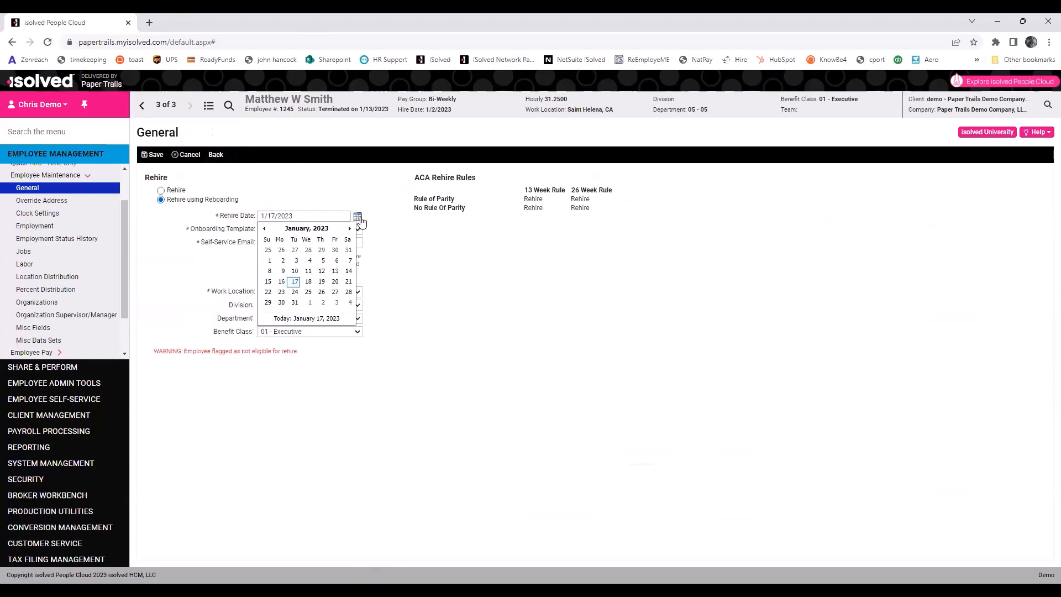
left_click(282, 282)
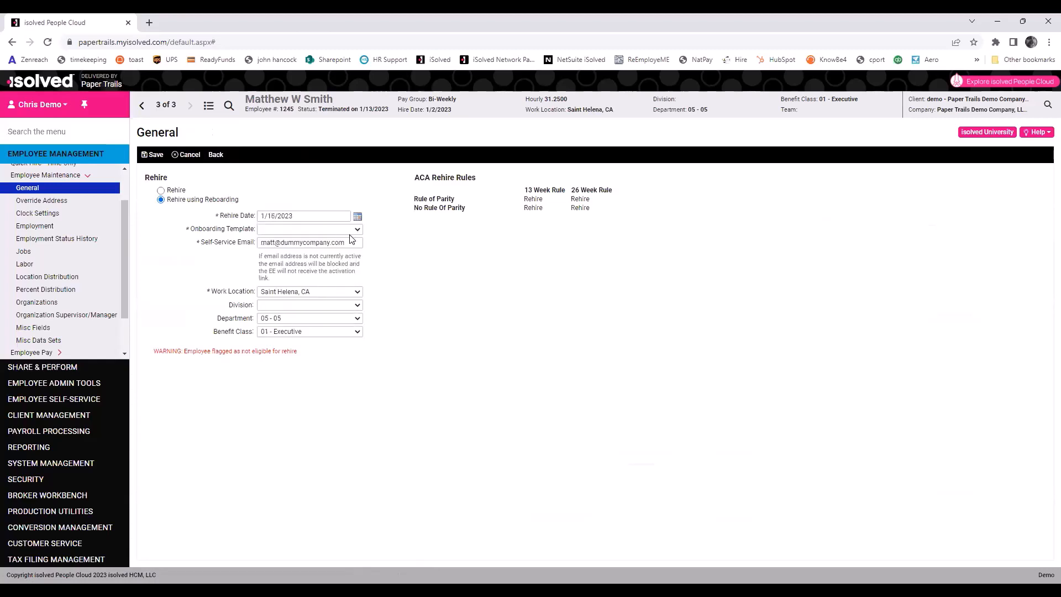
left_click(350, 231)
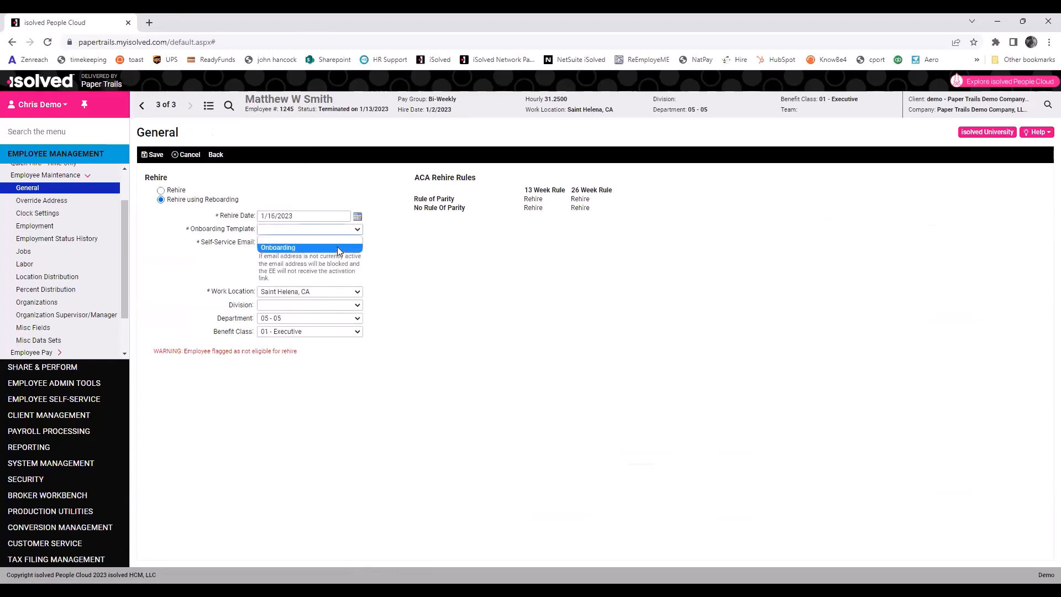
left_click(338, 248)
left_click(176, 190)
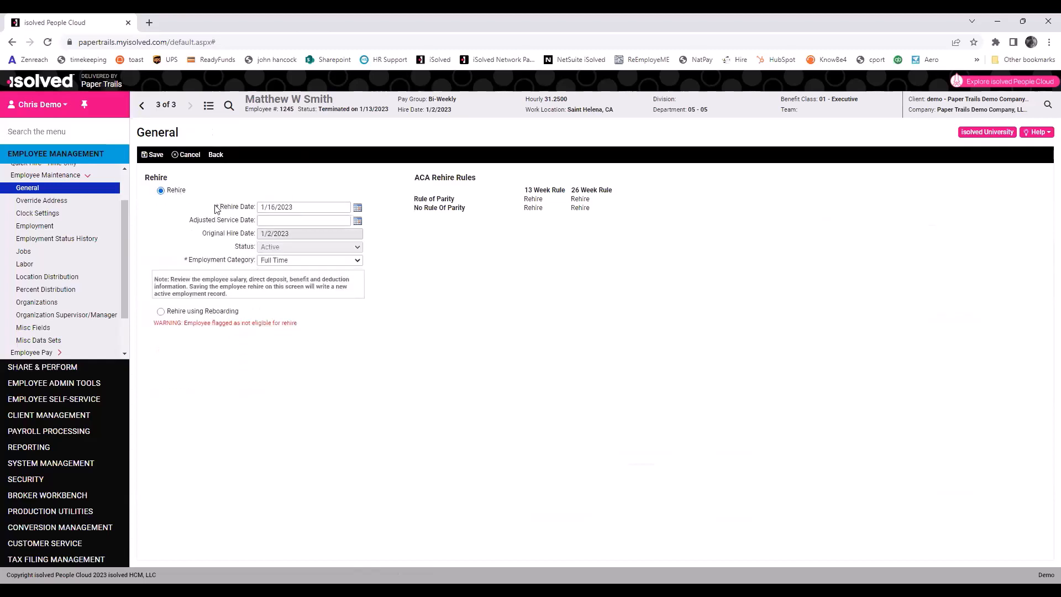
left_click(358, 208)
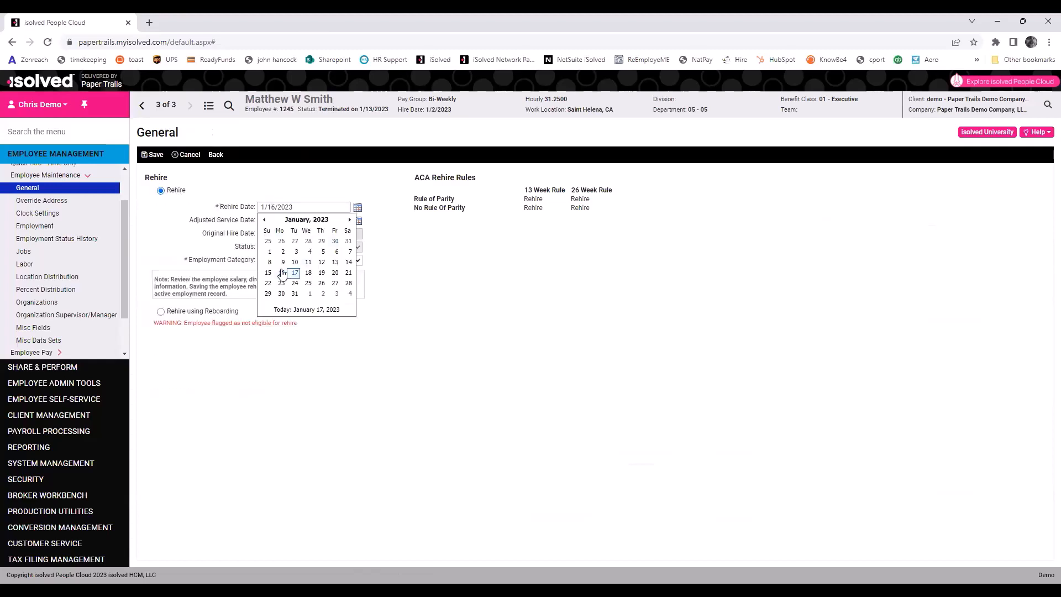
left_click(281, 273)
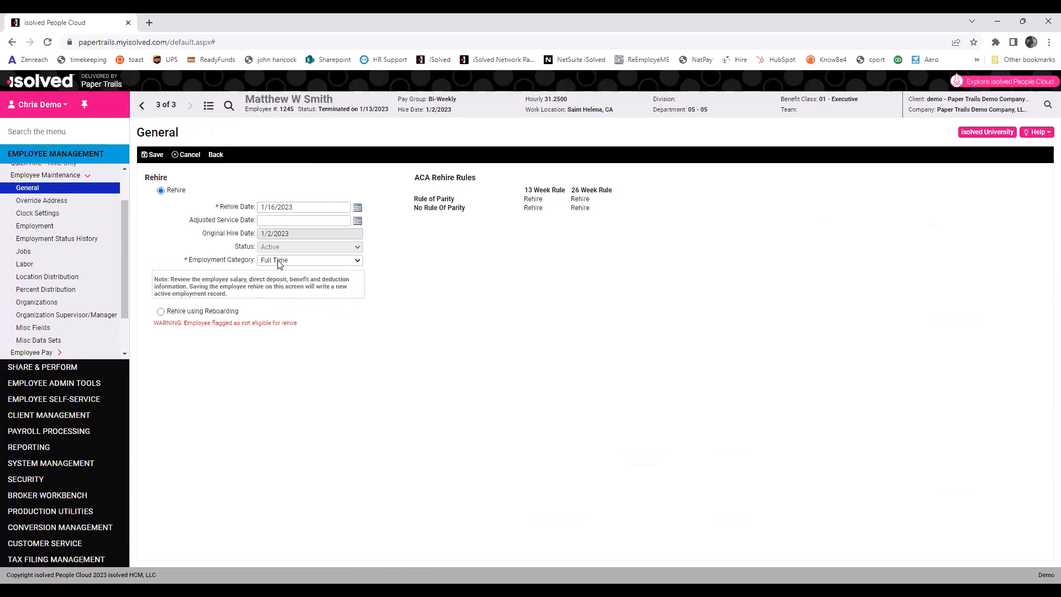
left_click(157, 155)
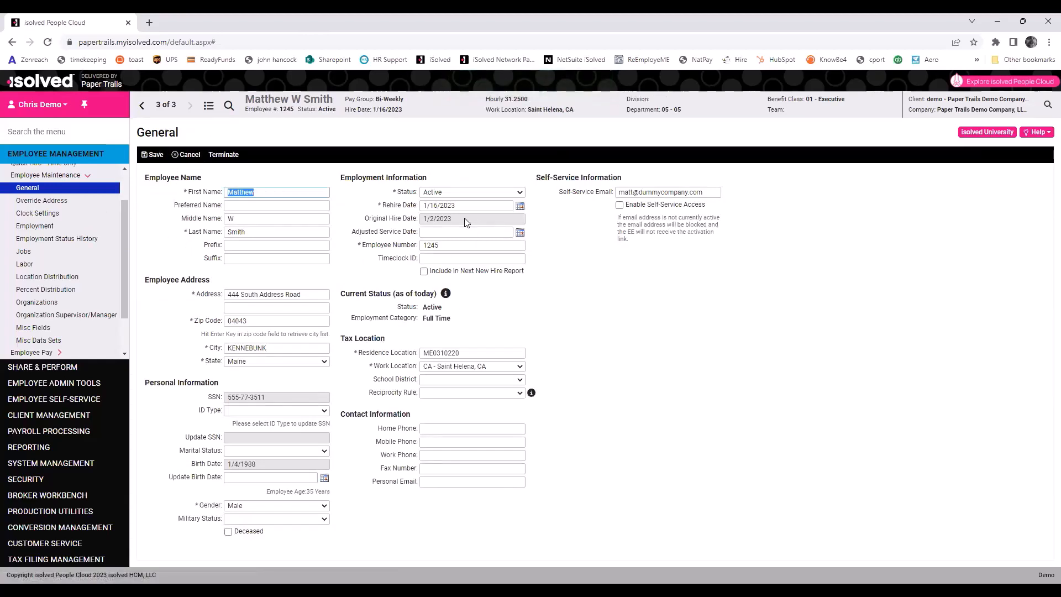
Note the 1/2/2023 original hire date, then review Employment Status History and the Employment category records.
left_click_drag(463, 219, 404, 227)
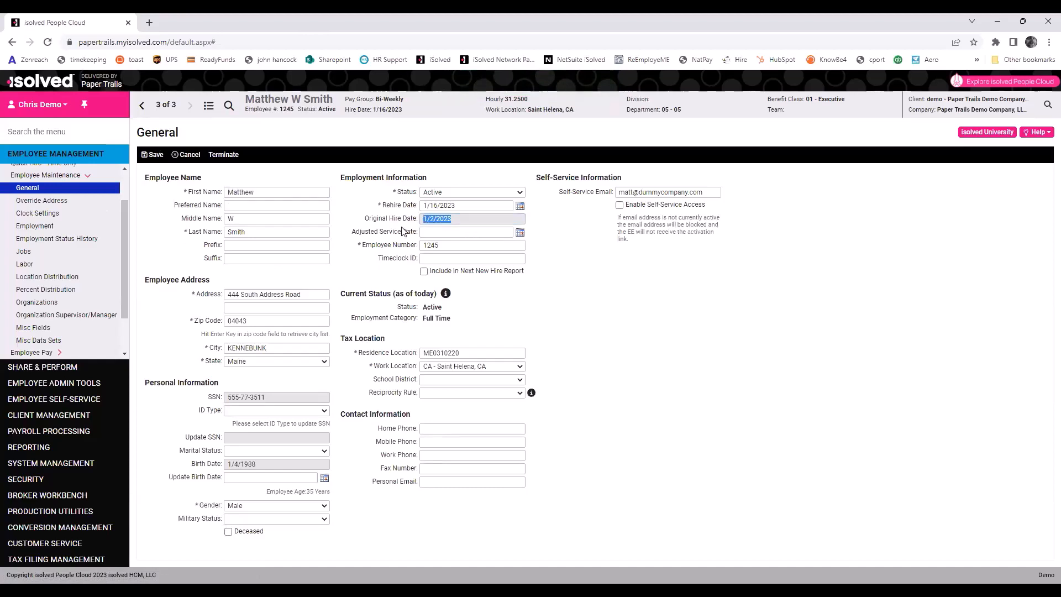
left_click(457, 225)
left_click(41, 227)
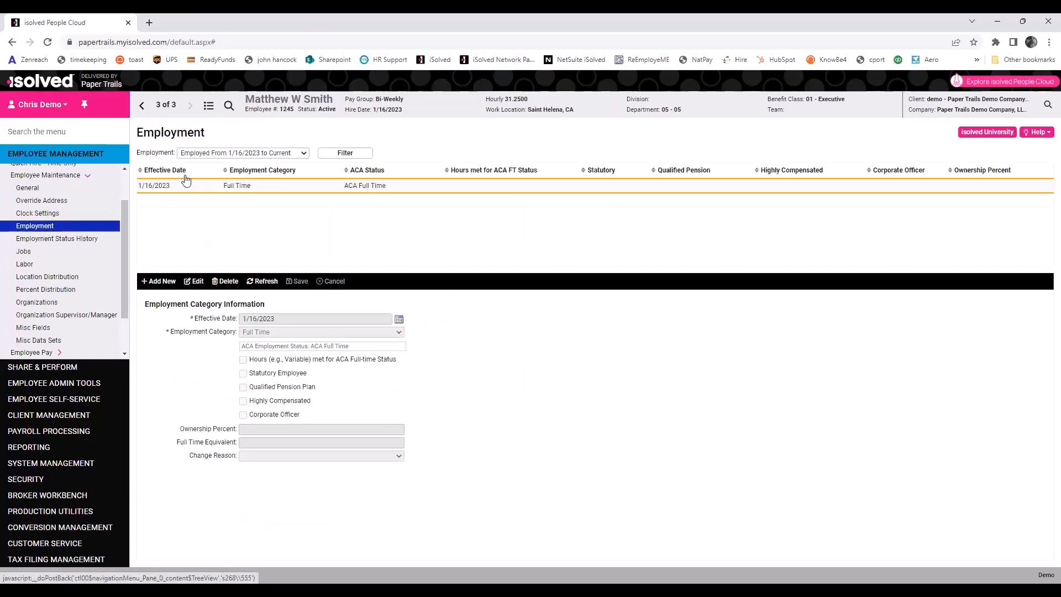
left_click(87, 239)
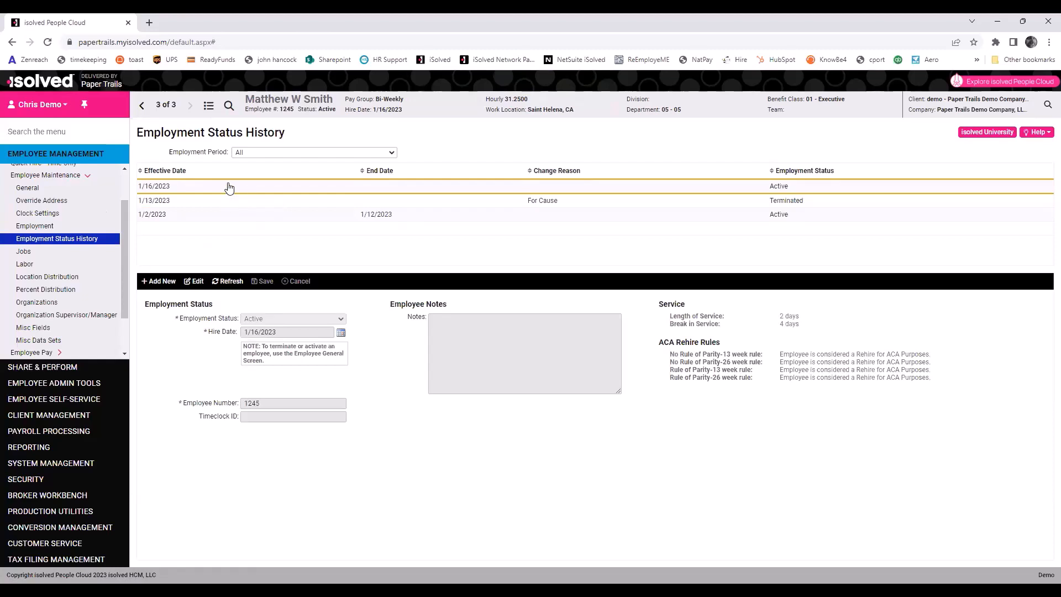
left_click(50, 228)
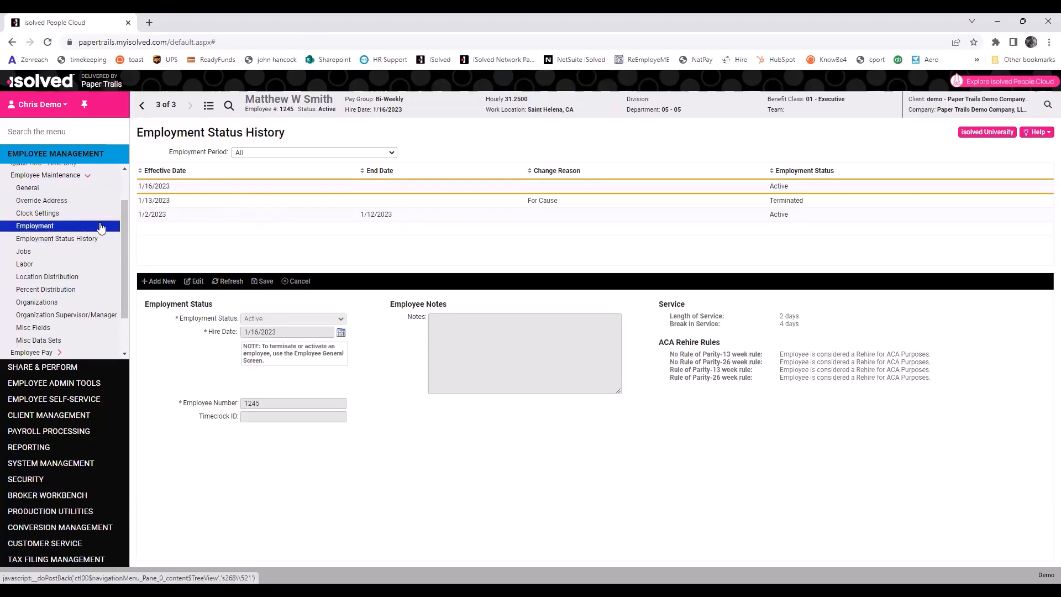
Check the employment periods and the existing Full Time category record without changing them.
left_click(239, 157)
left_click(237, 171)
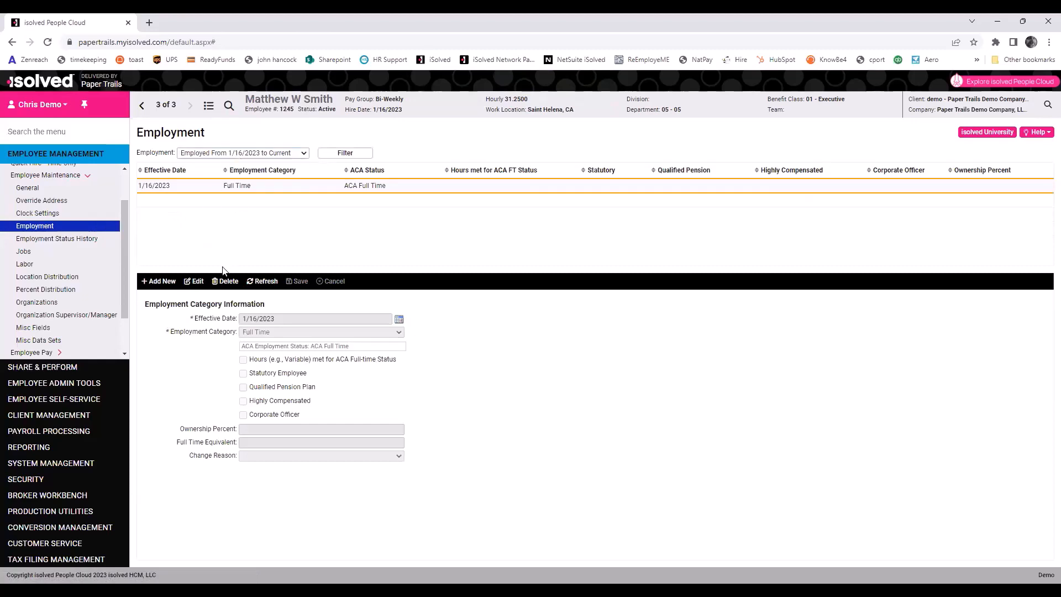
left_click(196, 282)
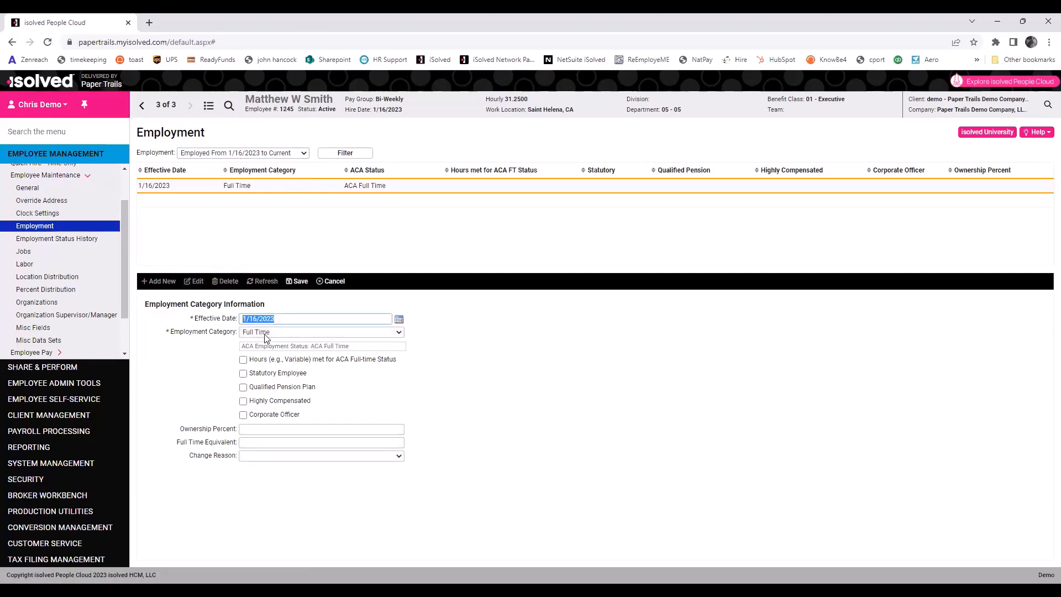
left_click(265, 333)
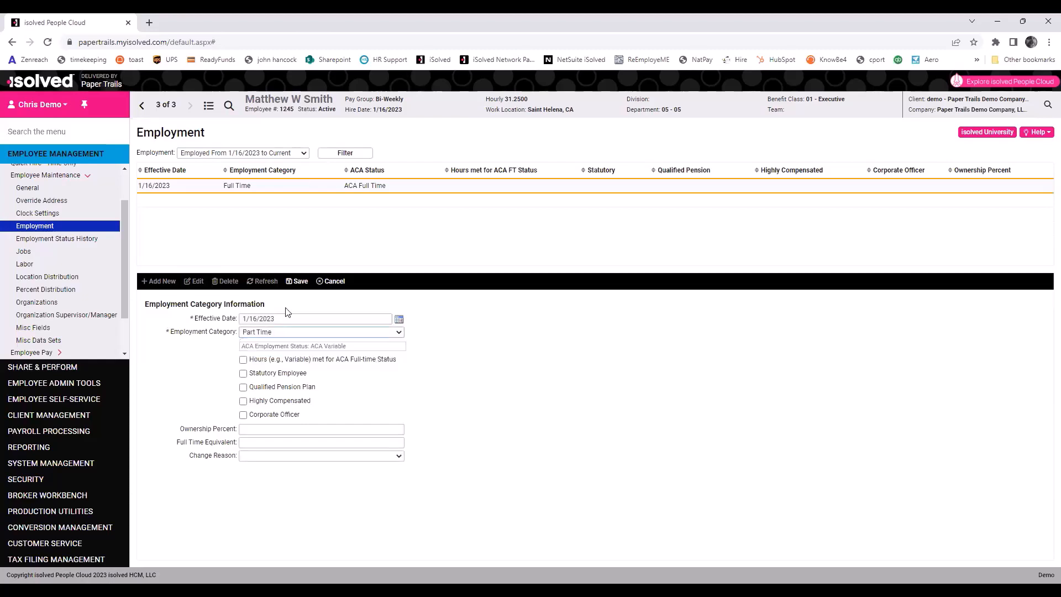
left_click(331, 282)
Add a Part Time employment category effective 2/1/2023 and save it.
left_click(152, 282)
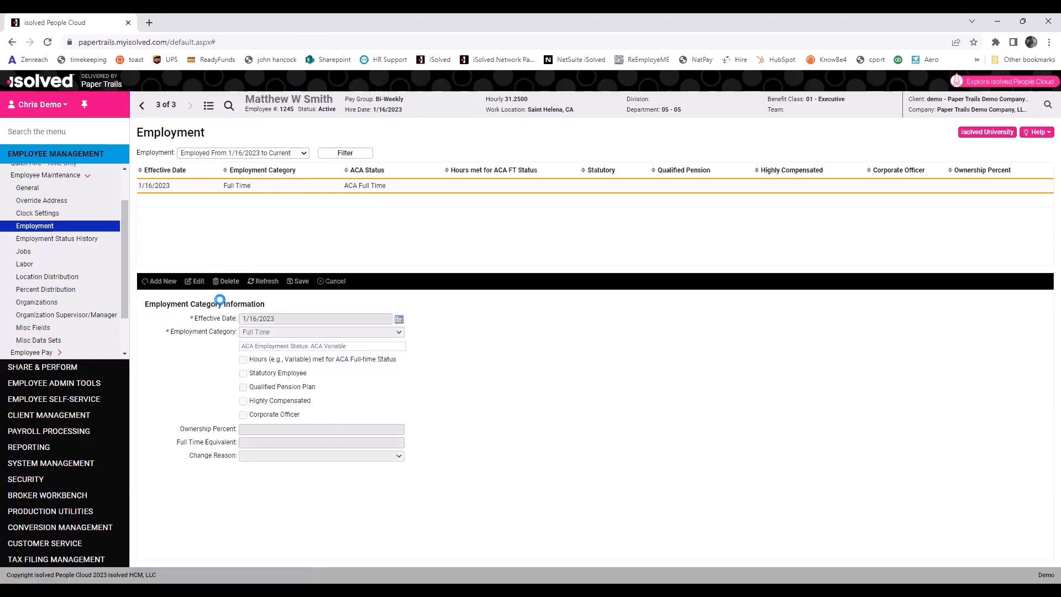
left_click(398, 320)
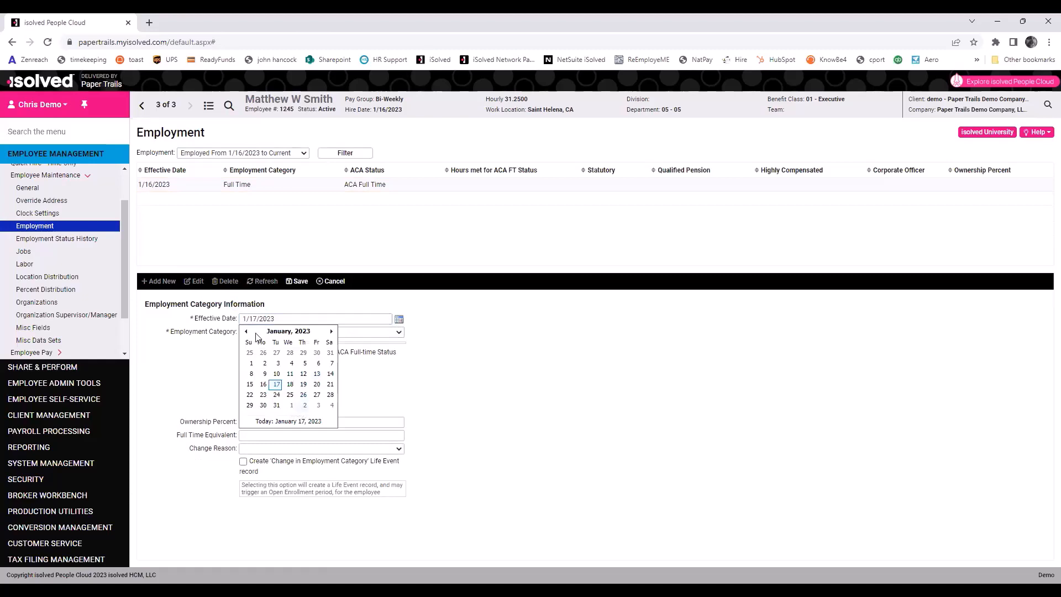
left_click(292, 405)
left_click(309, 331)
key("Return")
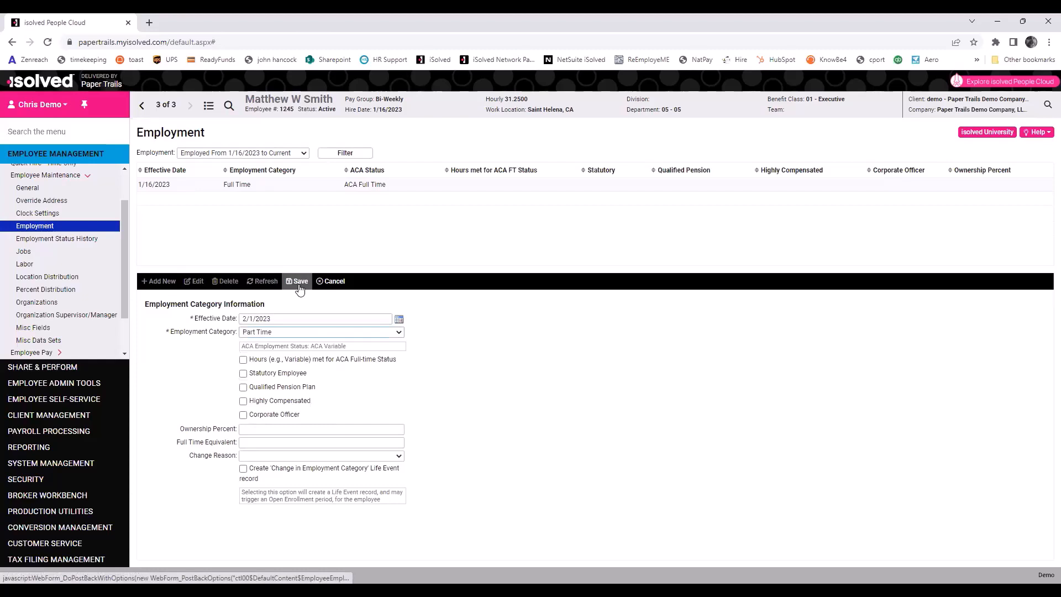
left_click(299, 285)
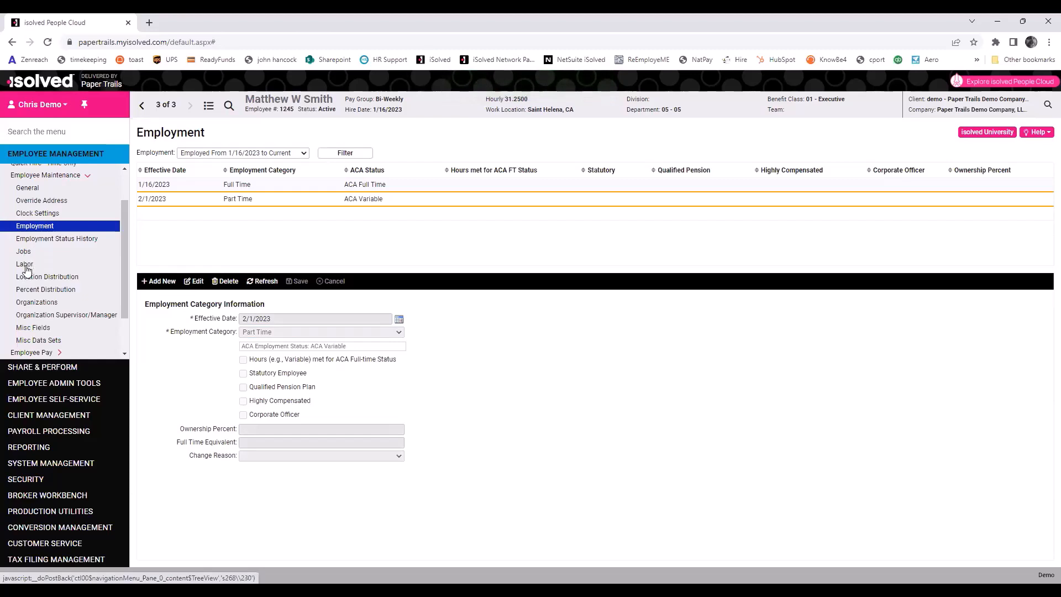
On the Organizations page, choose Division 01 - 01 and Department 15 - 15 for the employee.
left_click(61, 262)
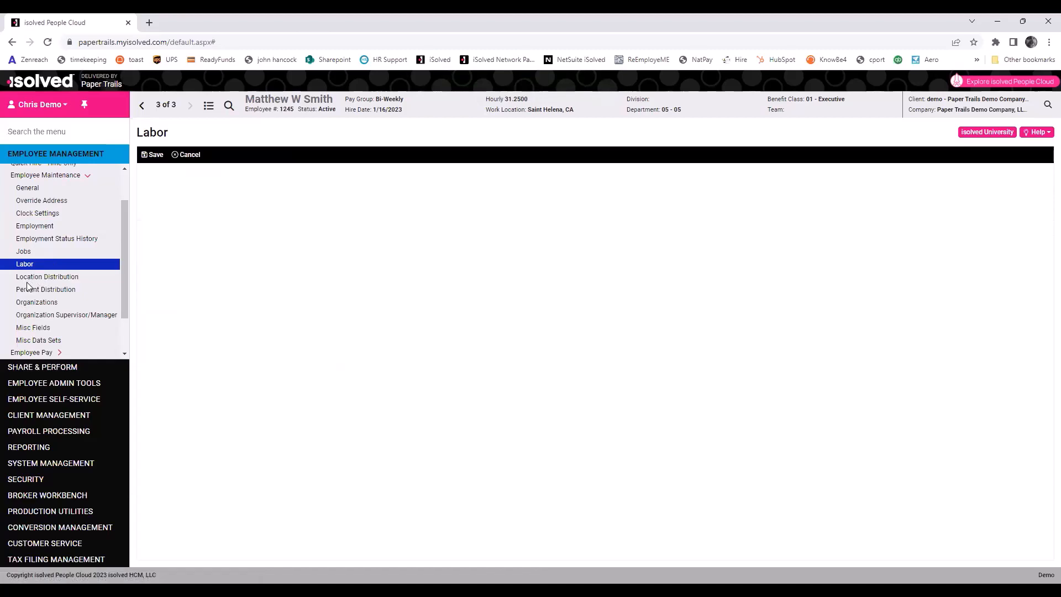
left_click(33, 303)
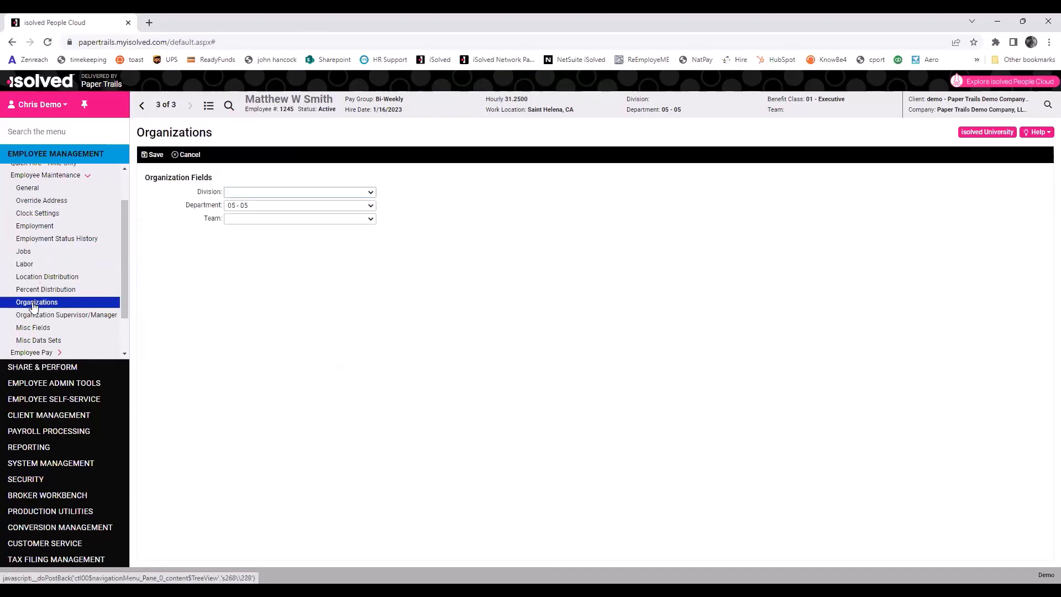
left_click(246, 194)
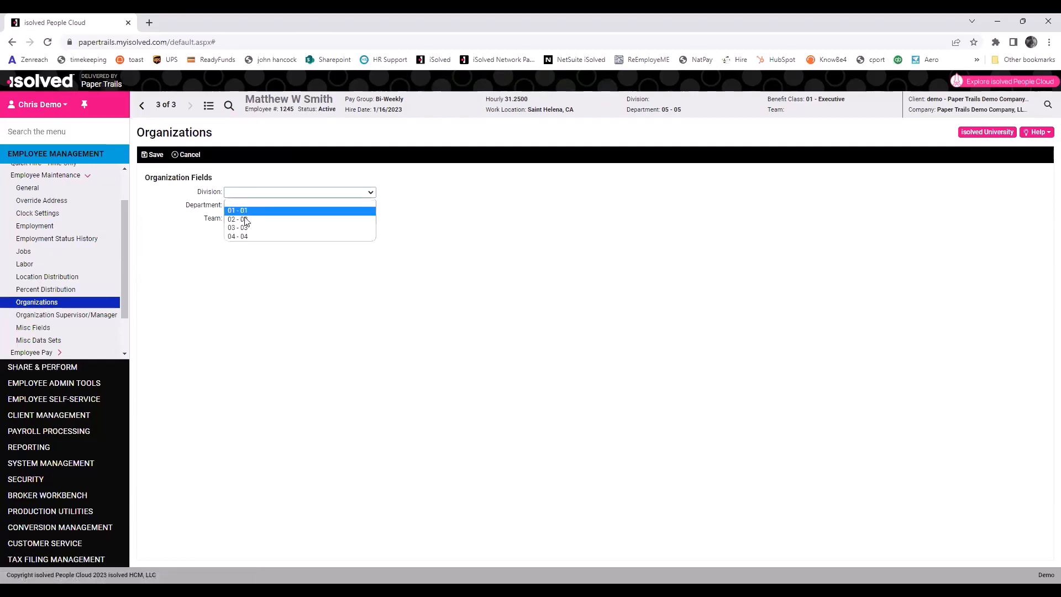
left_click(237, 210)
left_click(247, 205)
left_click(244, 242)
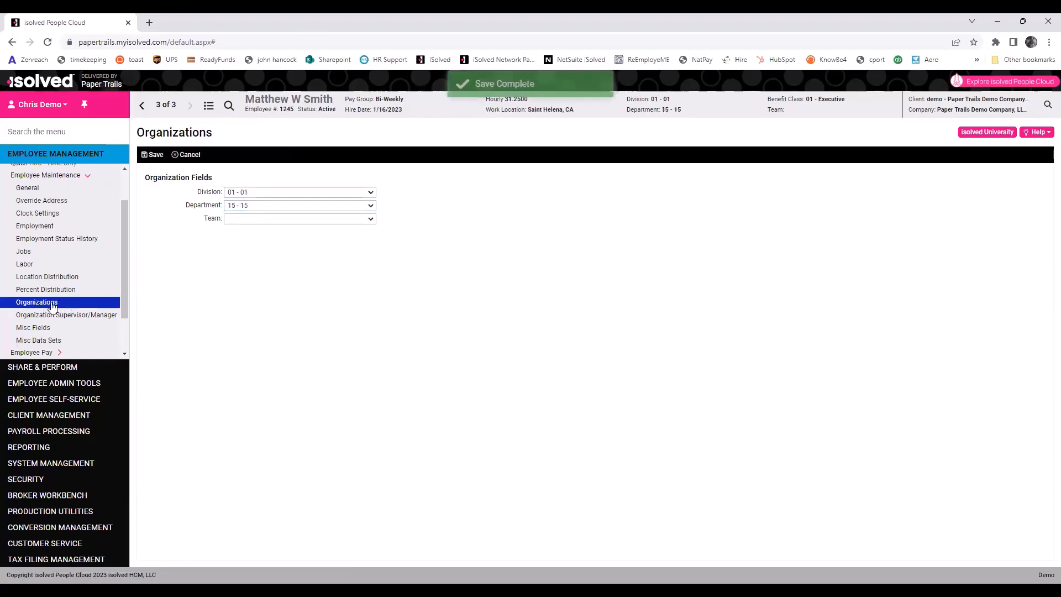
Inspect the Regular earnings work location split and cancel the edit, keeping 100% Saint Helena, CA.
left_click(69, 280)
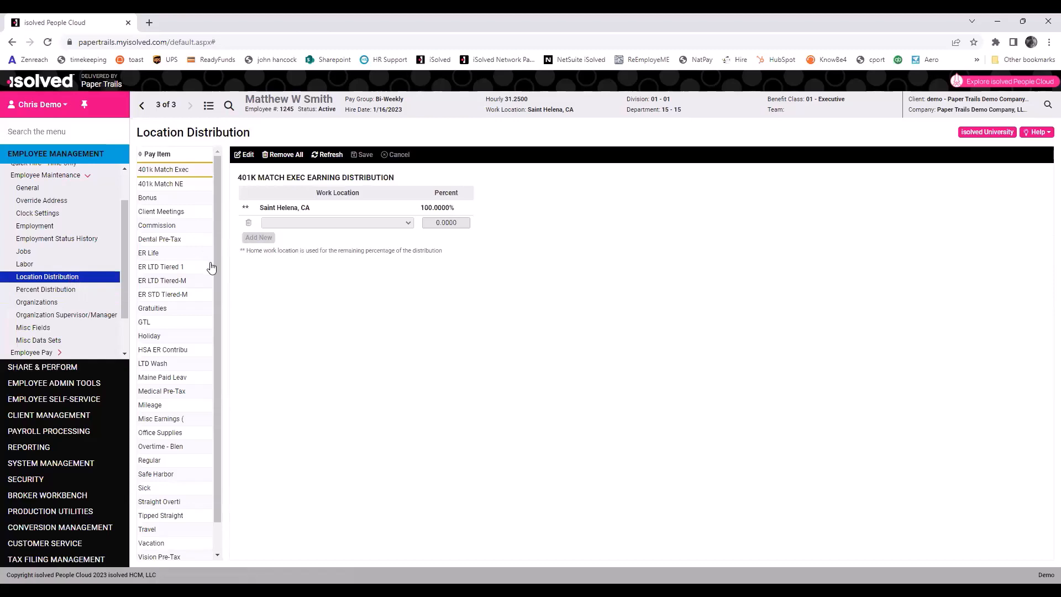
left_click_drag(217, 227, 217, 291)
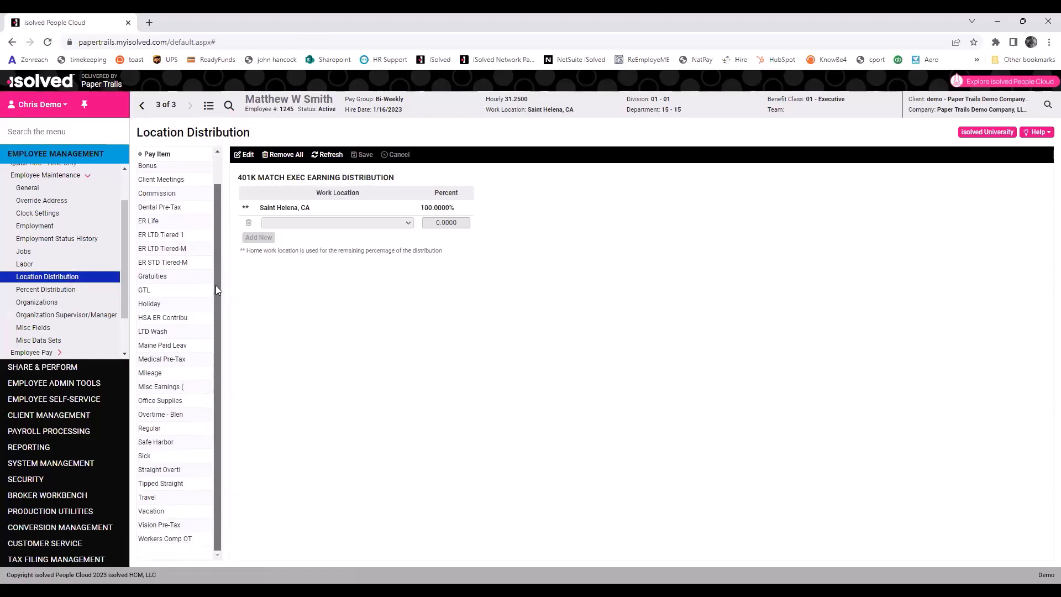
left_click(150, 429)
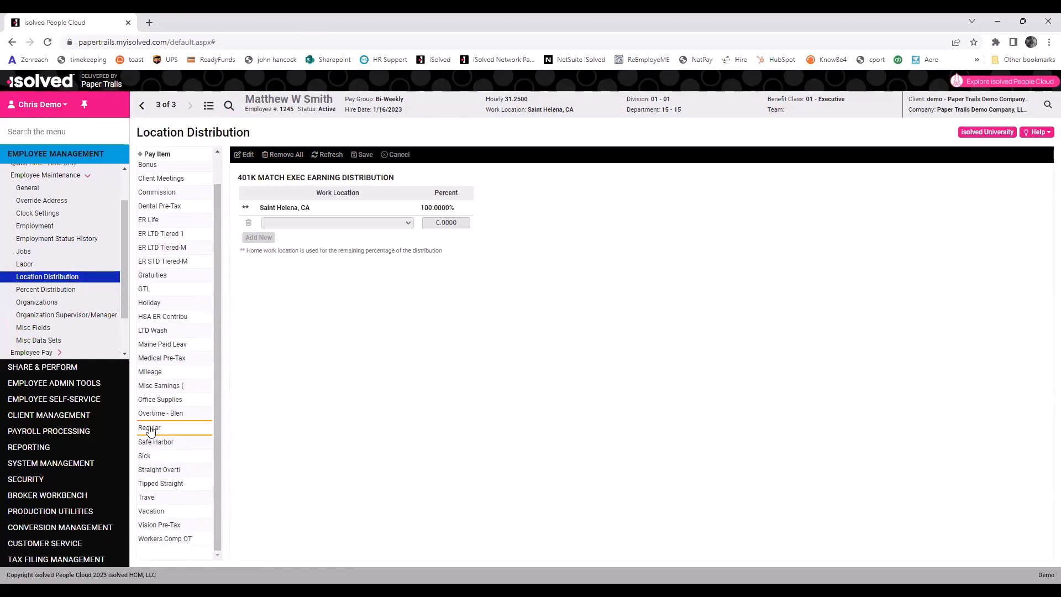
left_click(247, 157)
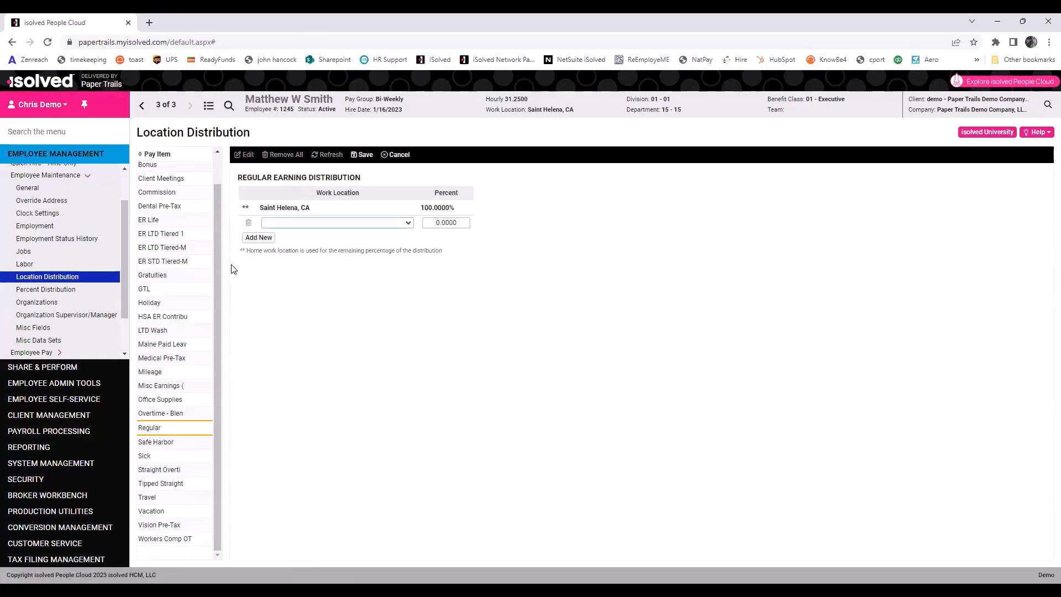
left_click(335, 224)
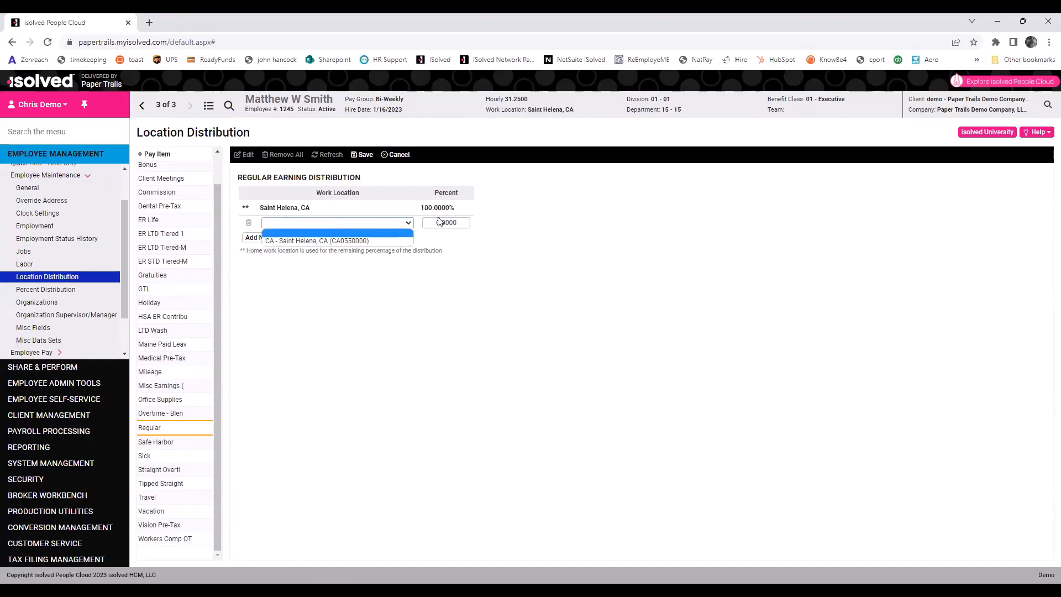
left_click(201, 246)
left_click(395, 157)
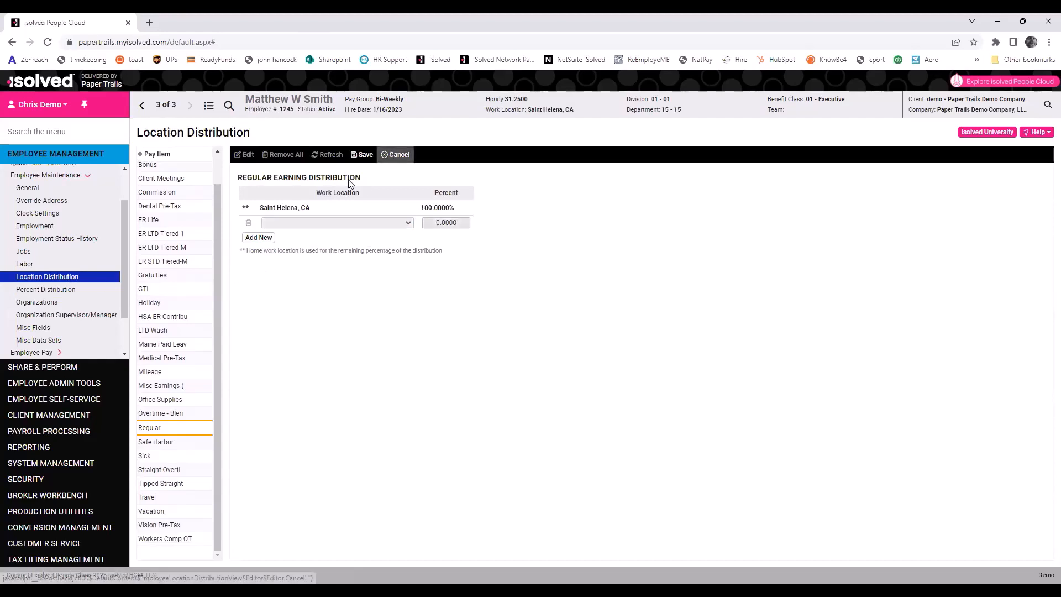
left_click(61, 289)
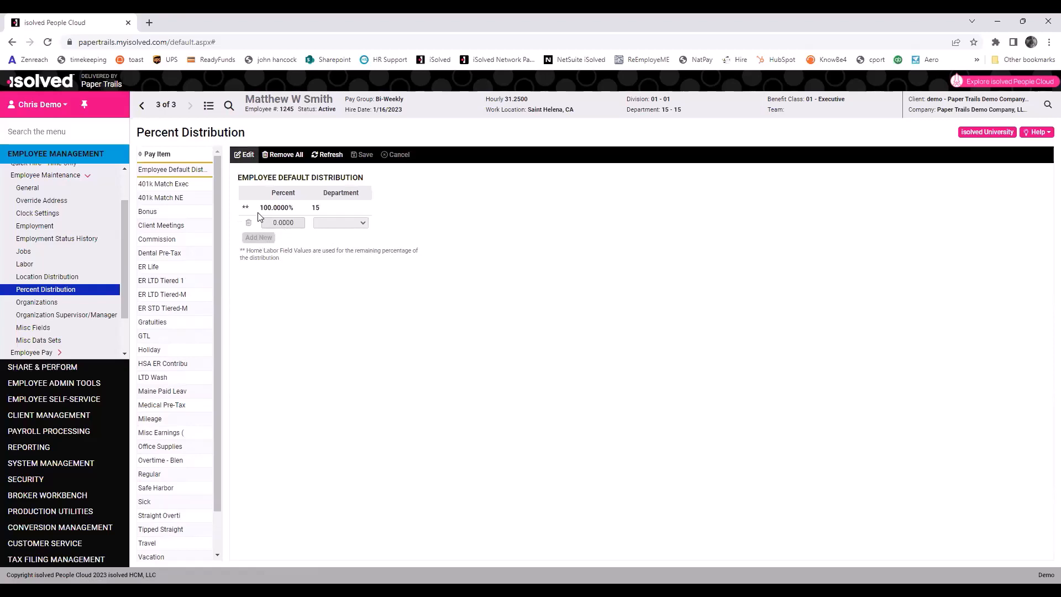
Split the default distribution 25% to department 05 - 05, leaving 75% on department 15.
left_click(244, 154)
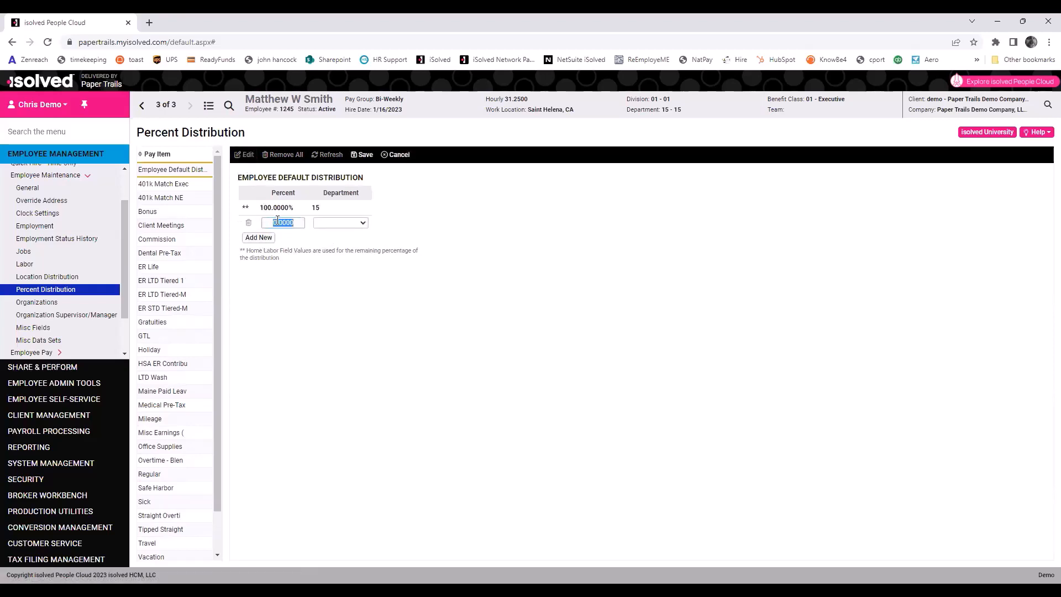
type("25")
left_click(333, 223)
left_click(333, 242)
left_click(364, 154)
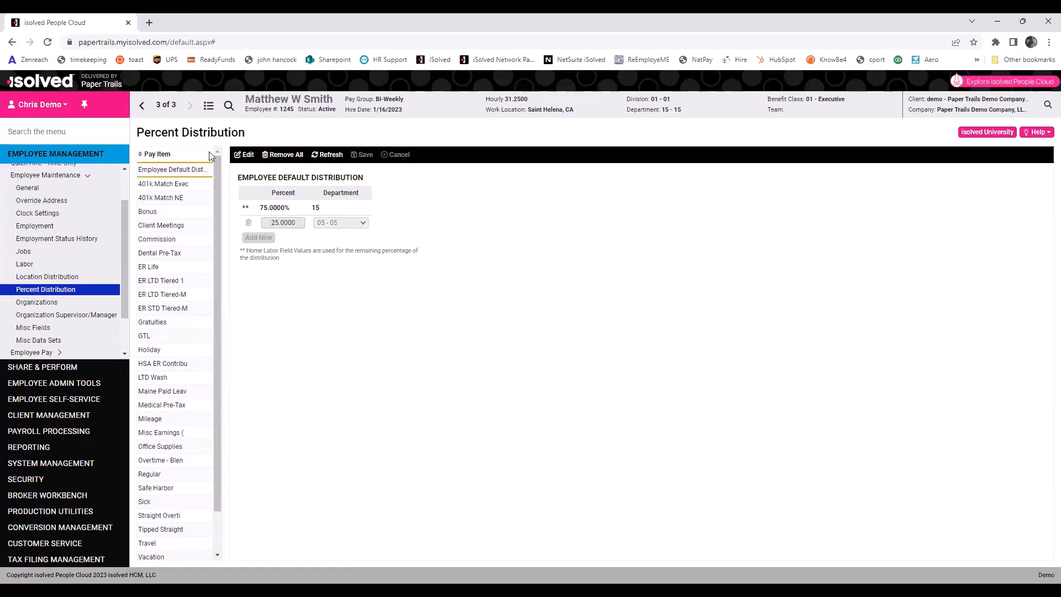
Remove all split entries from the default percent distribution and confirm the deletion.
left_click(245, 155)
left_click(266, 227)
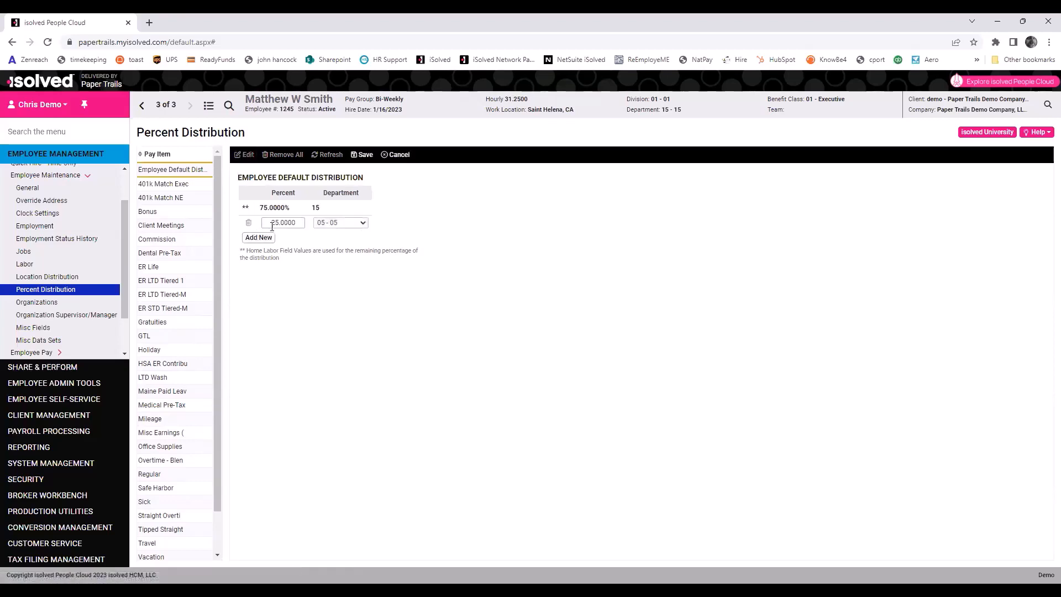
left_click(399, 154)
left_click(285, 154)
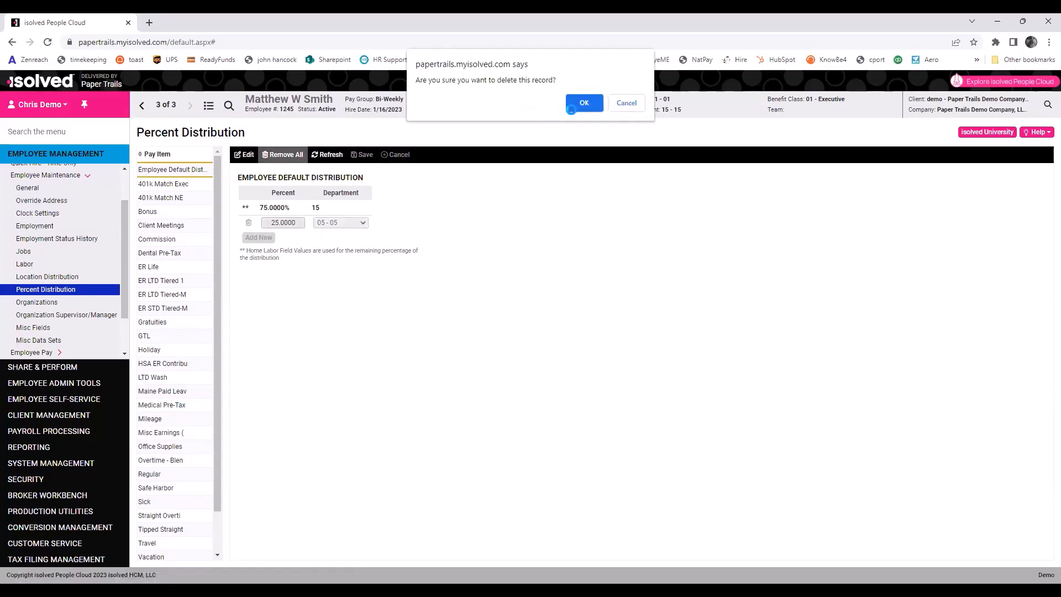
left_click(570, 109)
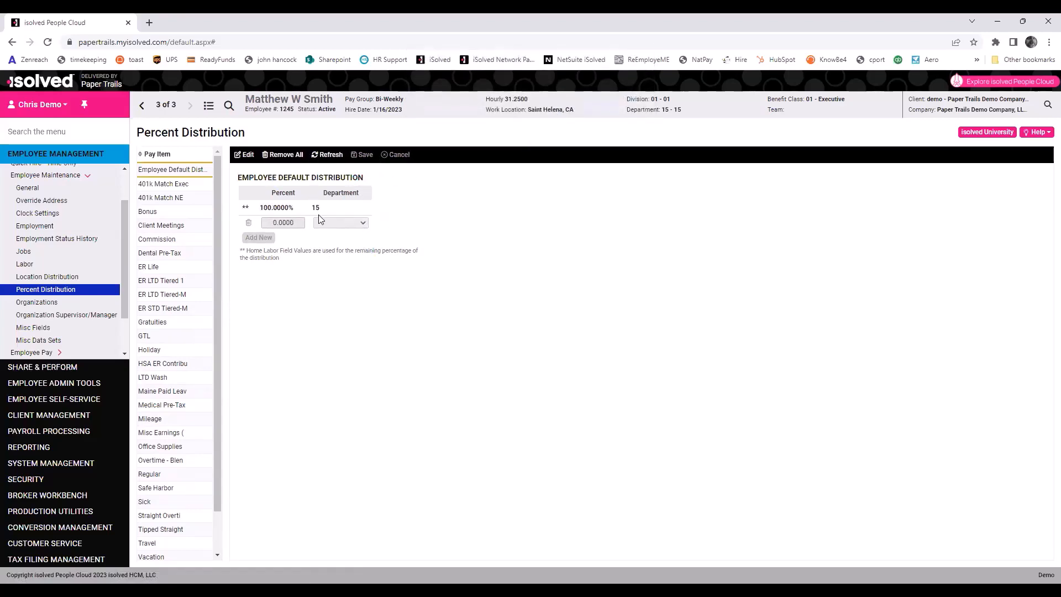
Look over the Misc Fields page, then bring up the Salary records under Employee Pay.
left_click(39, 330)
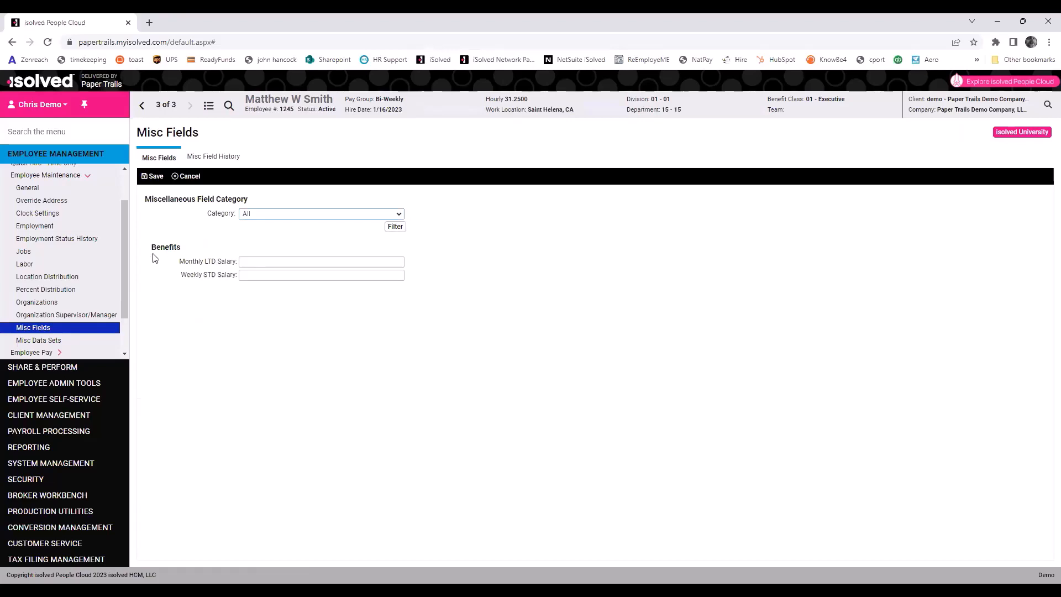
scroll(122, 267, "down", 1)
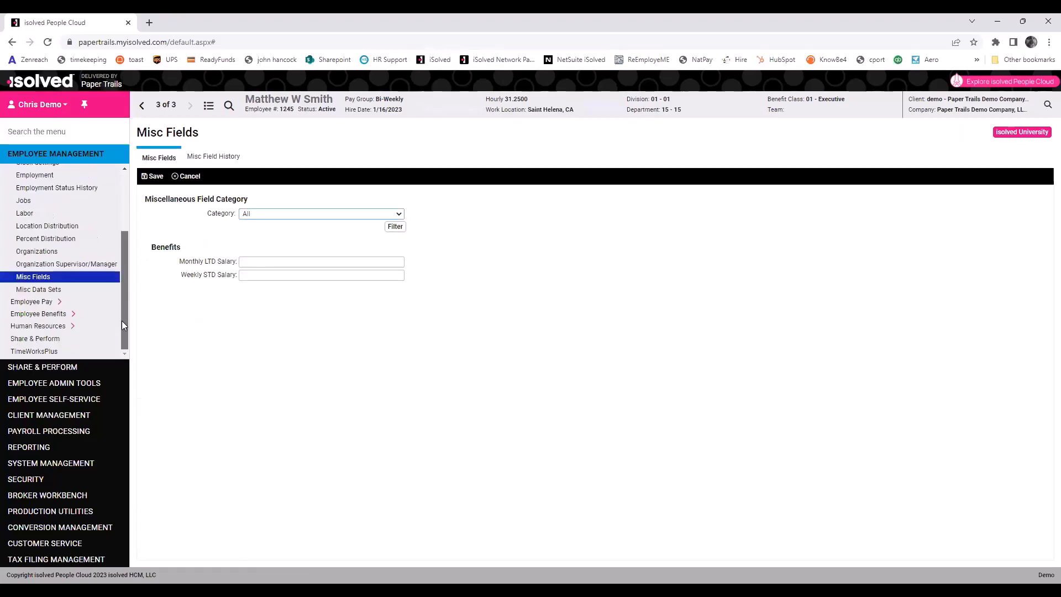
left_click(33, 302)
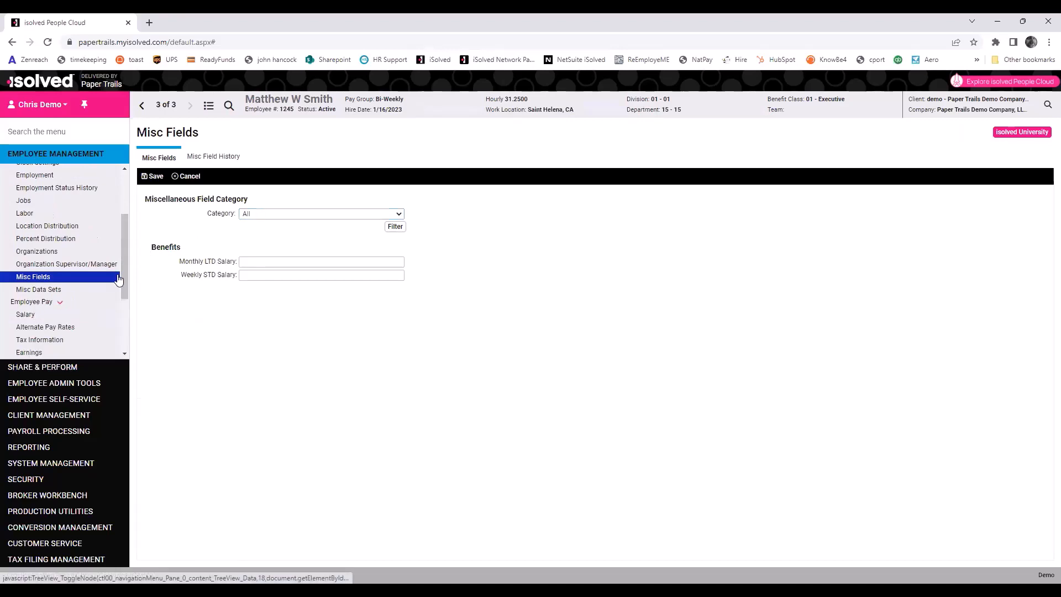
scroll(122, 264, "down", 2)
scroll(123, 302, "down", 1)
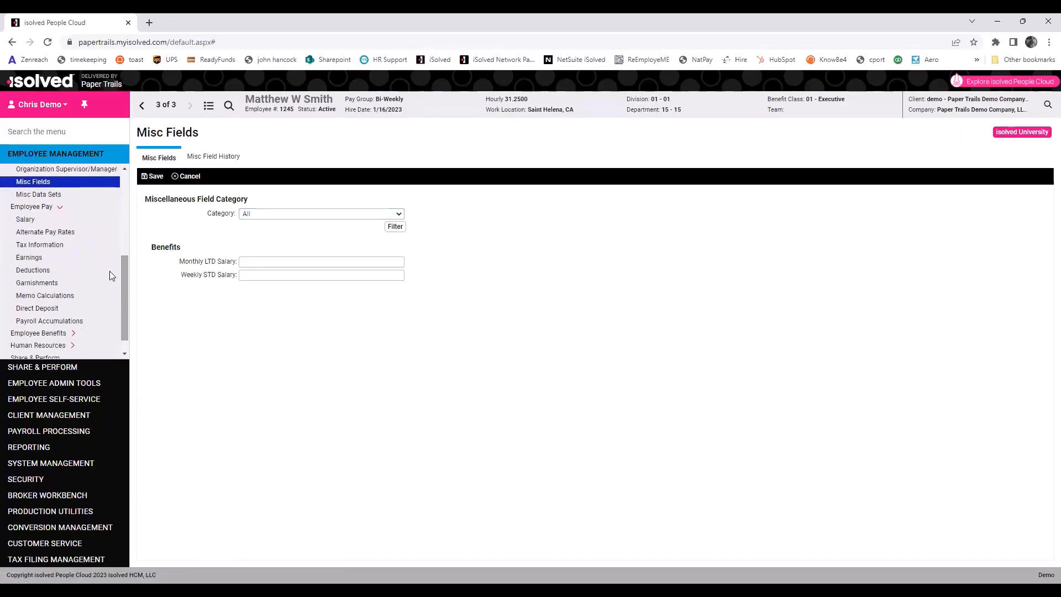
left_click(27, 221)
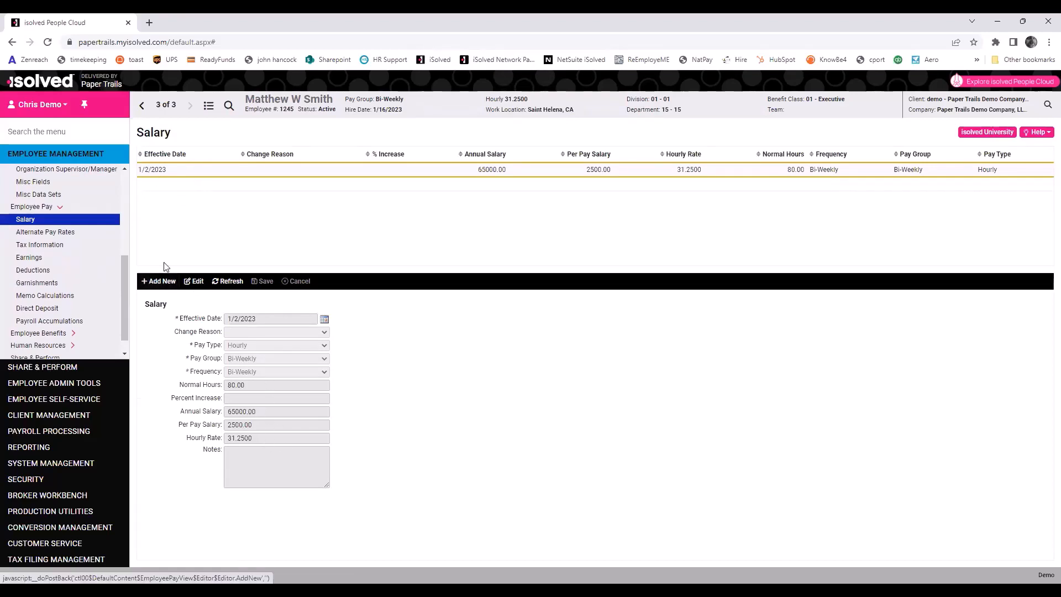
Start a new Future Change salary record effective 2/1/2023.
left_click(162, 281)
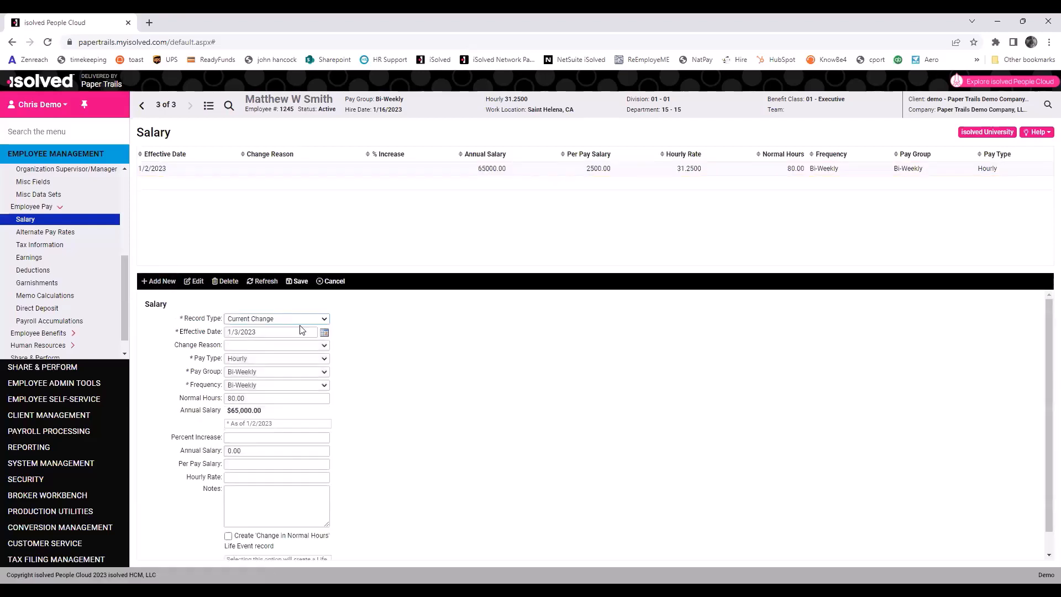
left_click(324, 333)
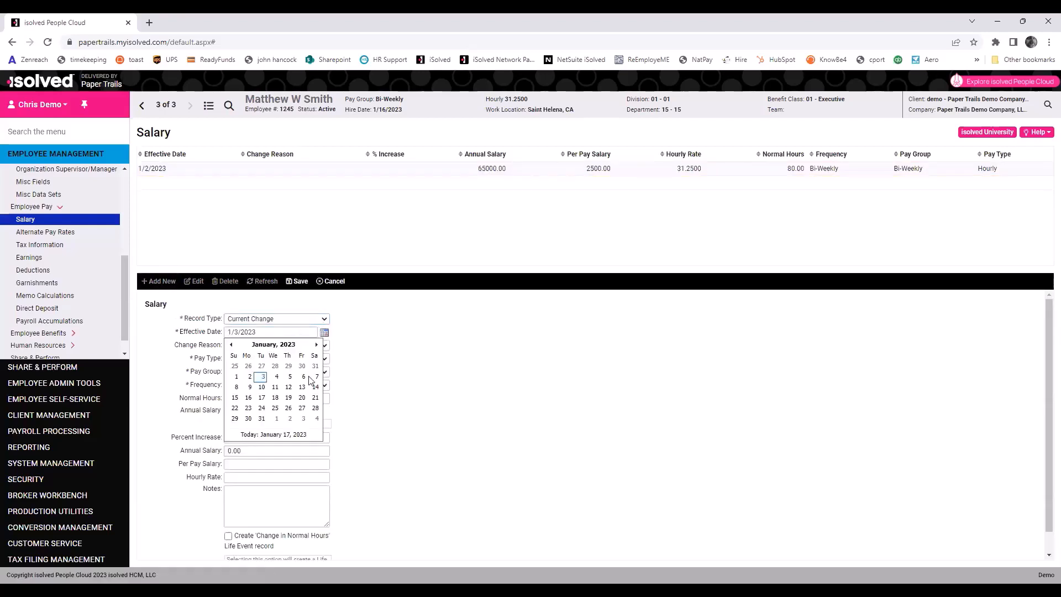
left_click(278, 427)
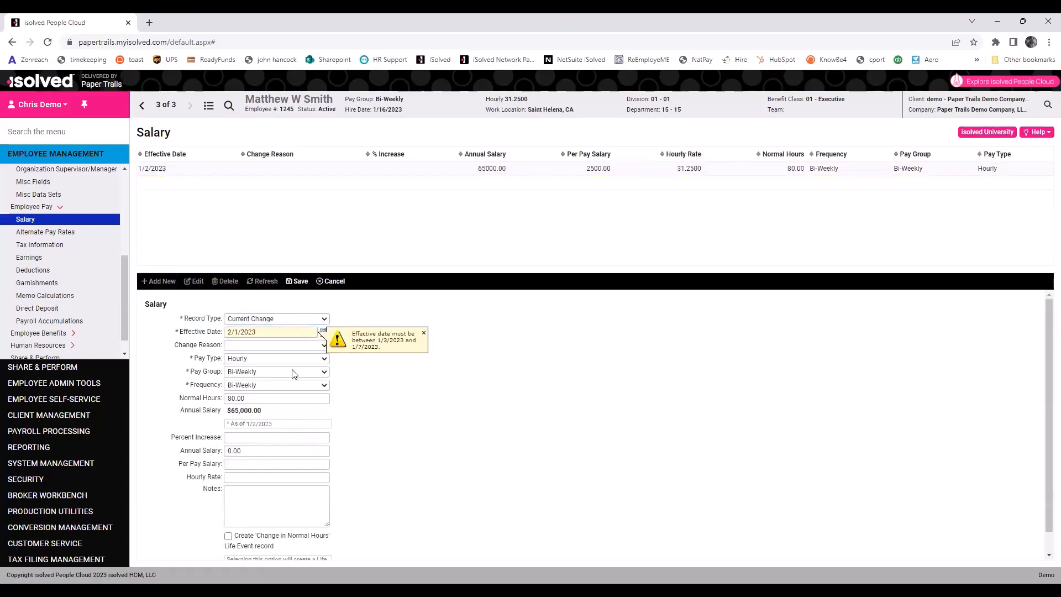
left_click(309, 319)
left_click(286, 338)
left_click(270, 319)
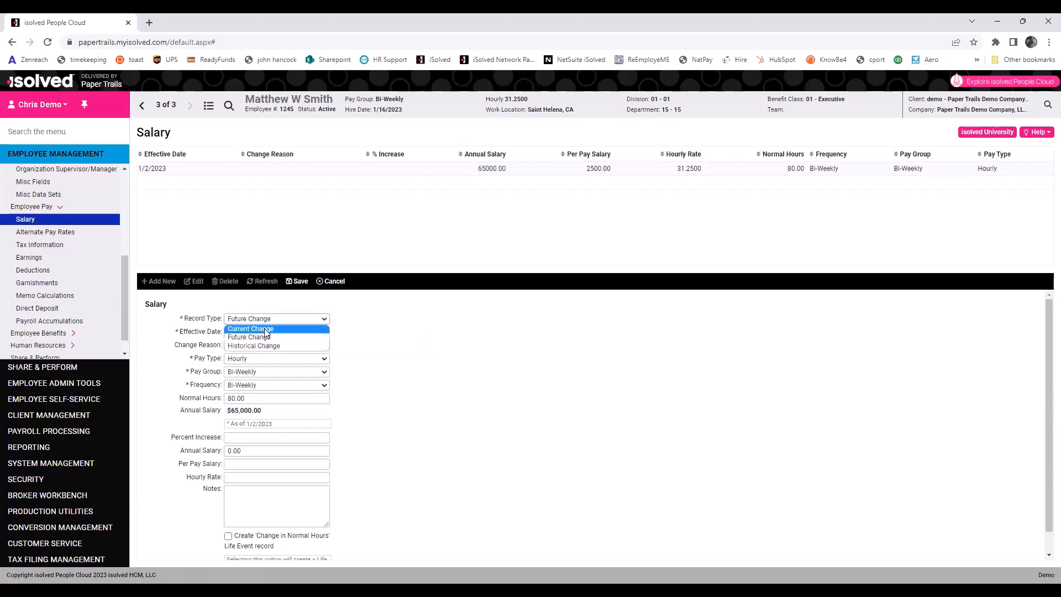
left_click(267, 339)
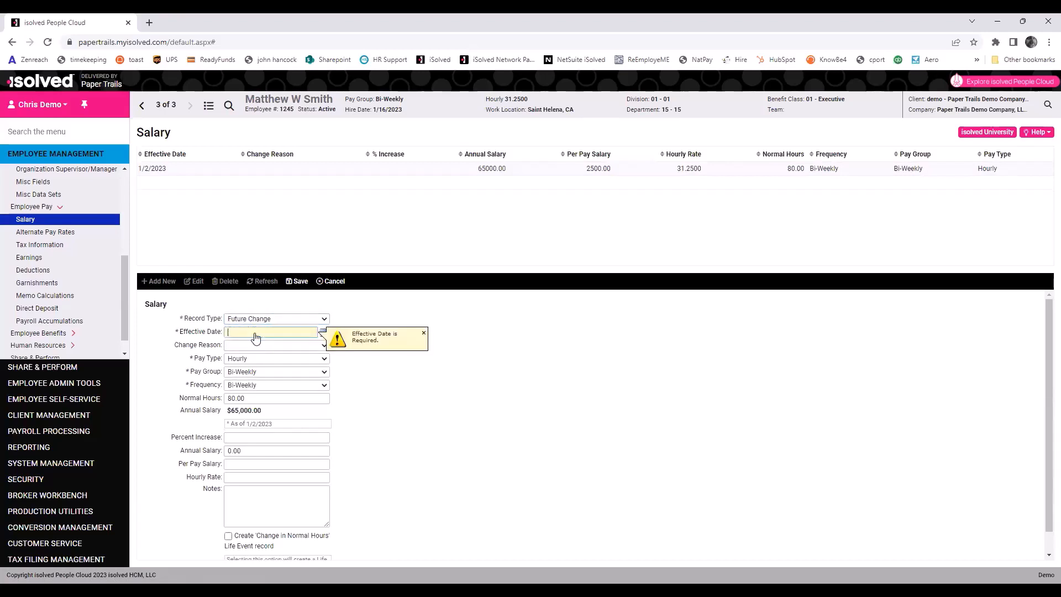
type("2/1/23")
Set reason Reclassification, hourly rate 25.00 and note 'EE went part time', then save.
left_click(275, 347)
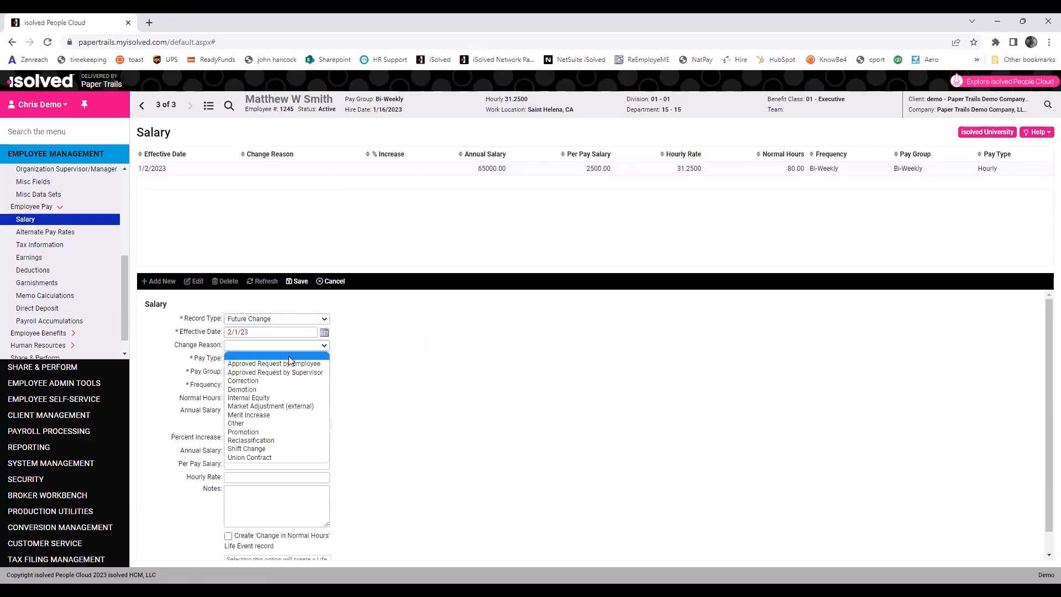
left_click(276, 441)
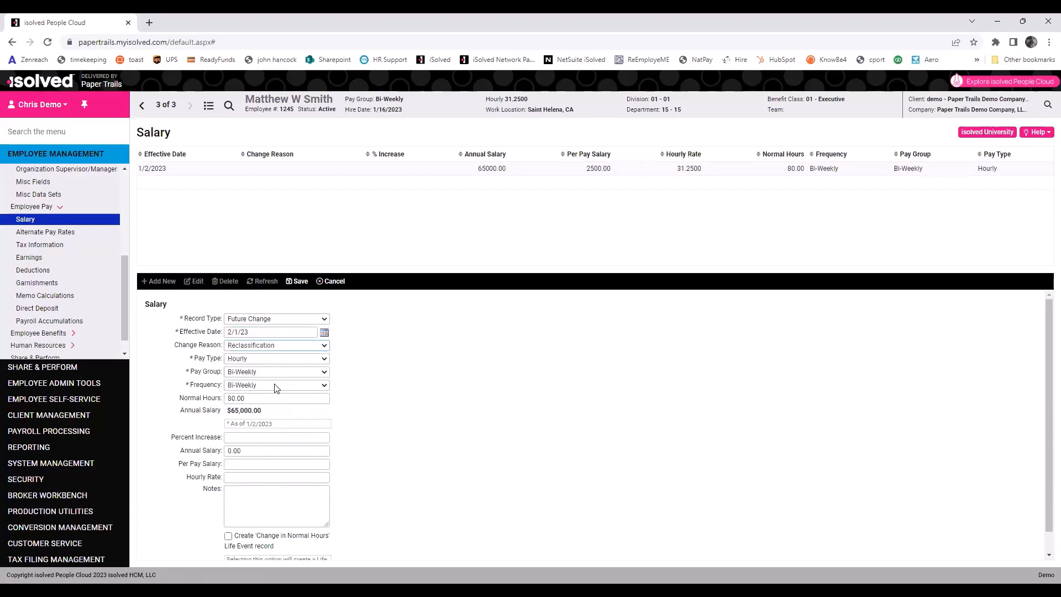
left_click(243, 475)
type("25.00")
left_click(257, 492)
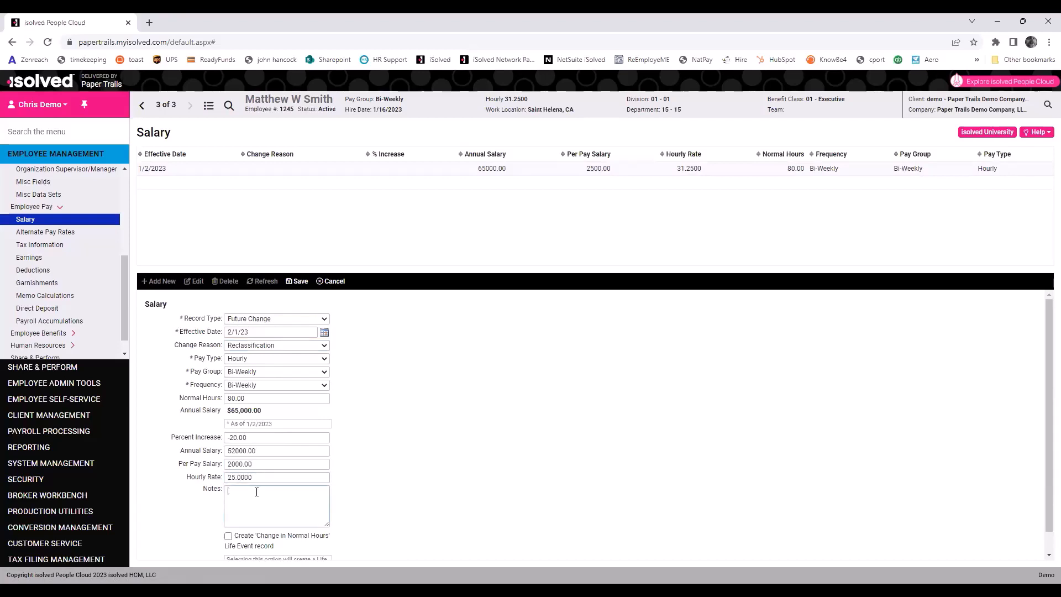
type("EE went part time")
left_click(305, 282)
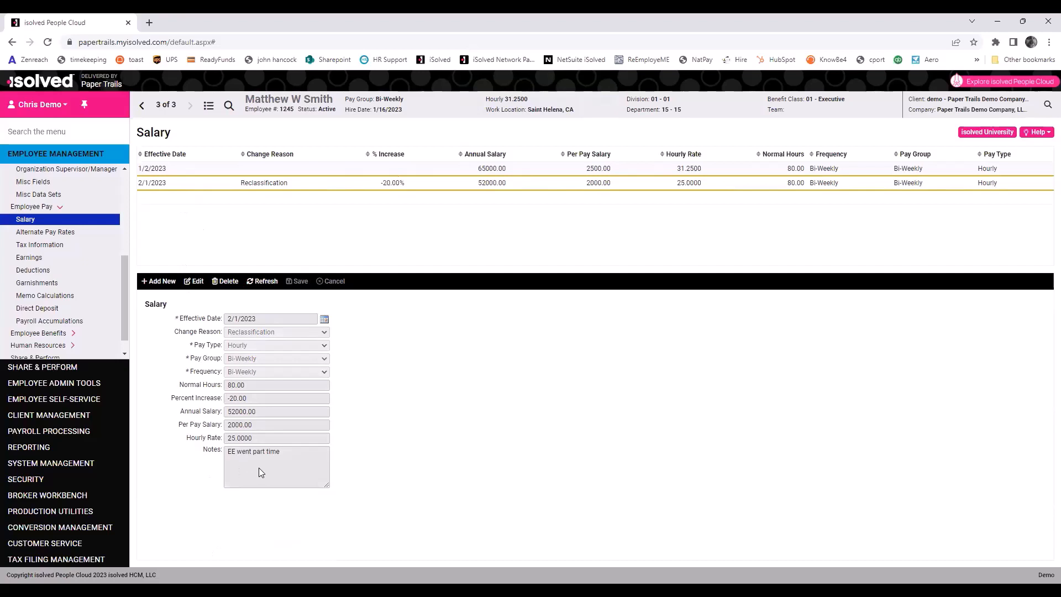
Reopen and re-save the salary change, then go to Alternate Pay Rates.
left_click(196, 283)
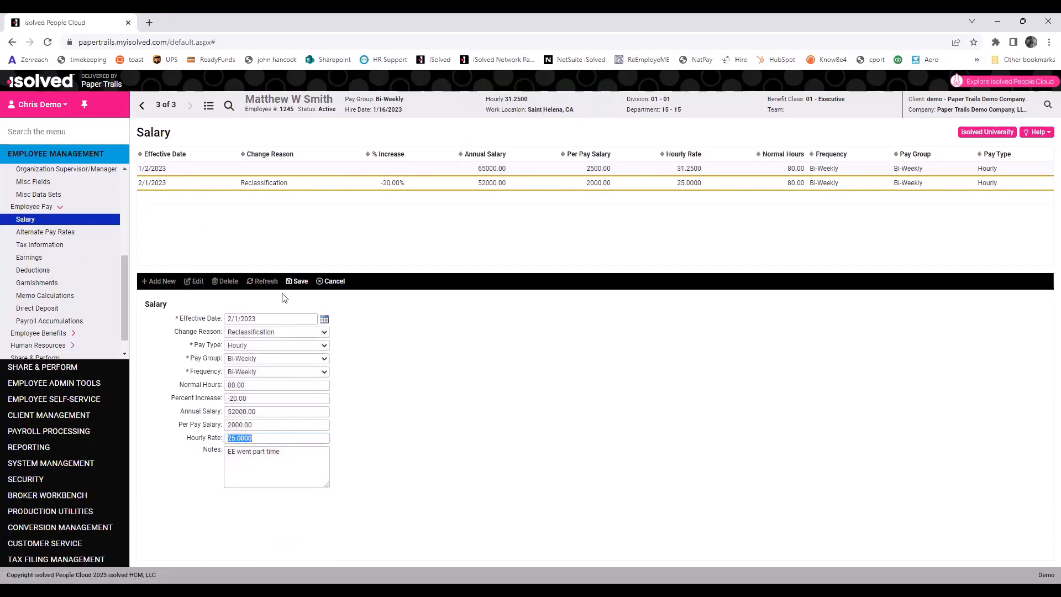
left_click(299, 282)
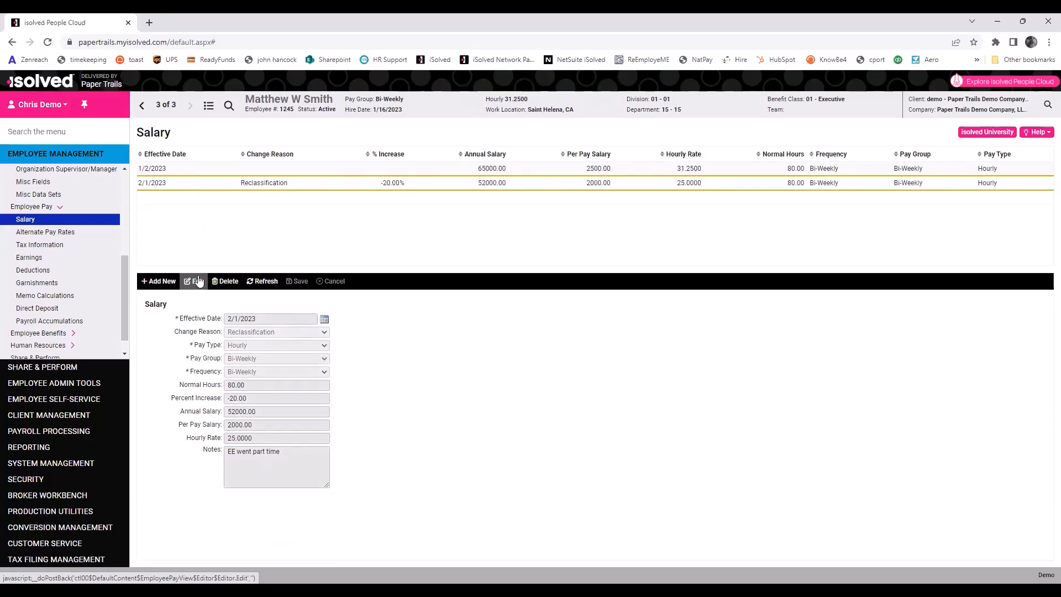
left_click(28, 236)
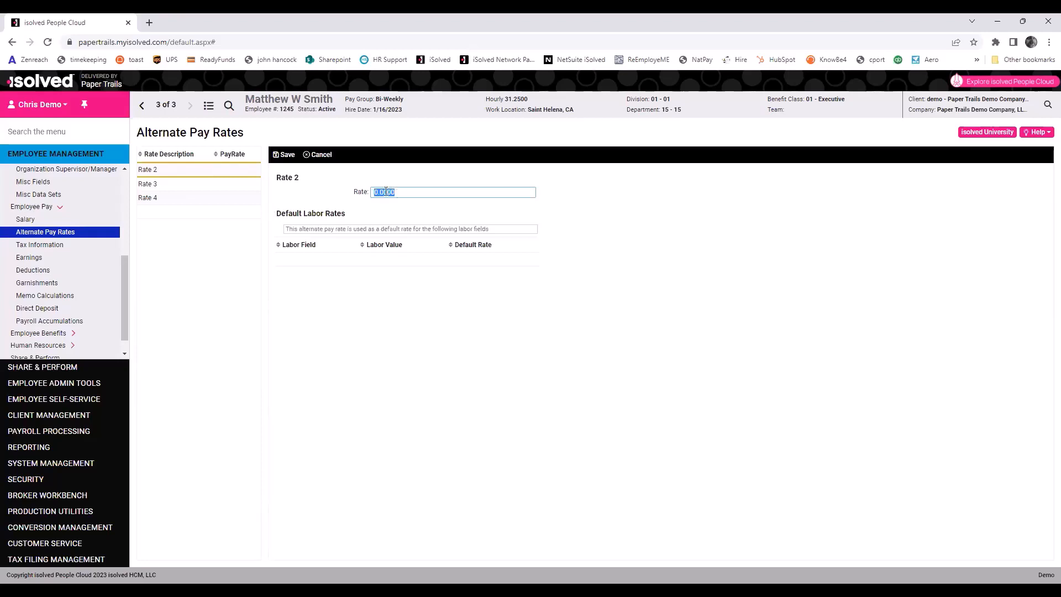
Save 20.00 as the Rate 2 alternate pay rate, then go to Tax Information.
type("20.00")
left_click(284, 154)
left_click(40, 246)
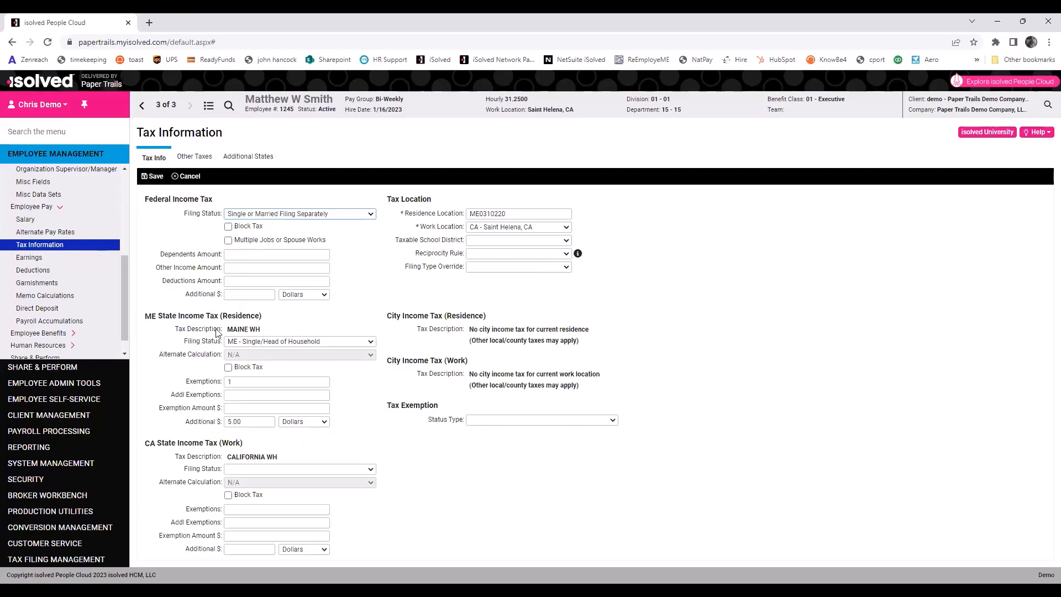
Change the Maine (ME) exemptions to 2, save, and go to the Earnings page.
double_click(230, 381)
left_click(152, 176)
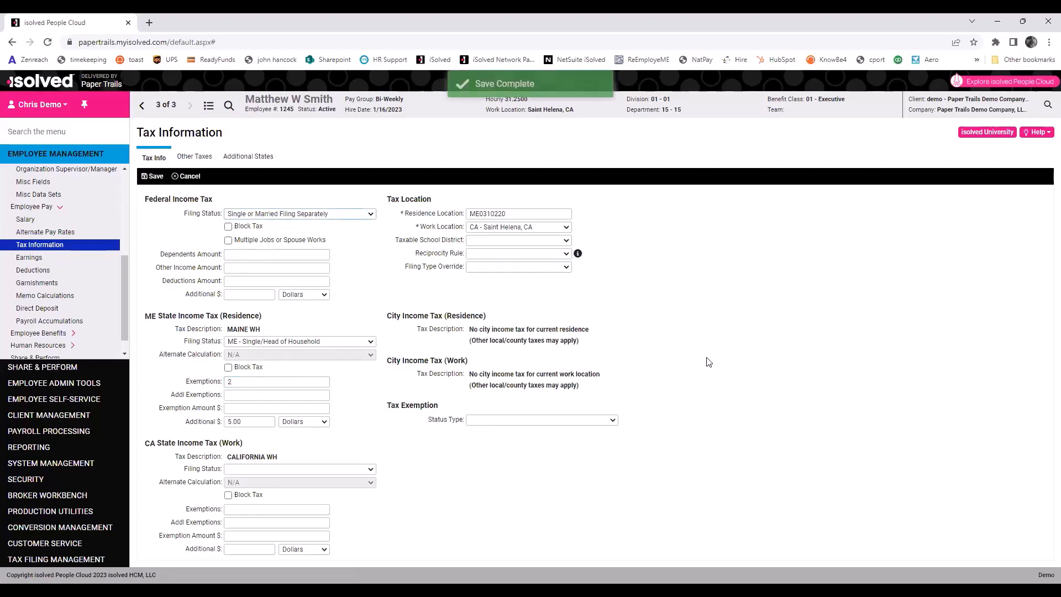
left_click(34, 259)
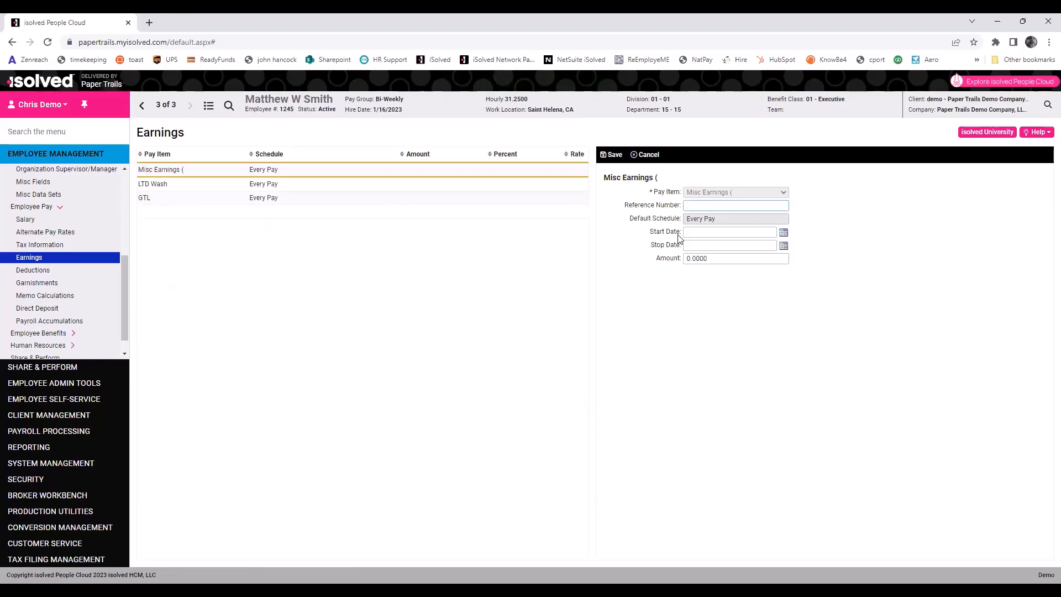
triple_click(716, 221)
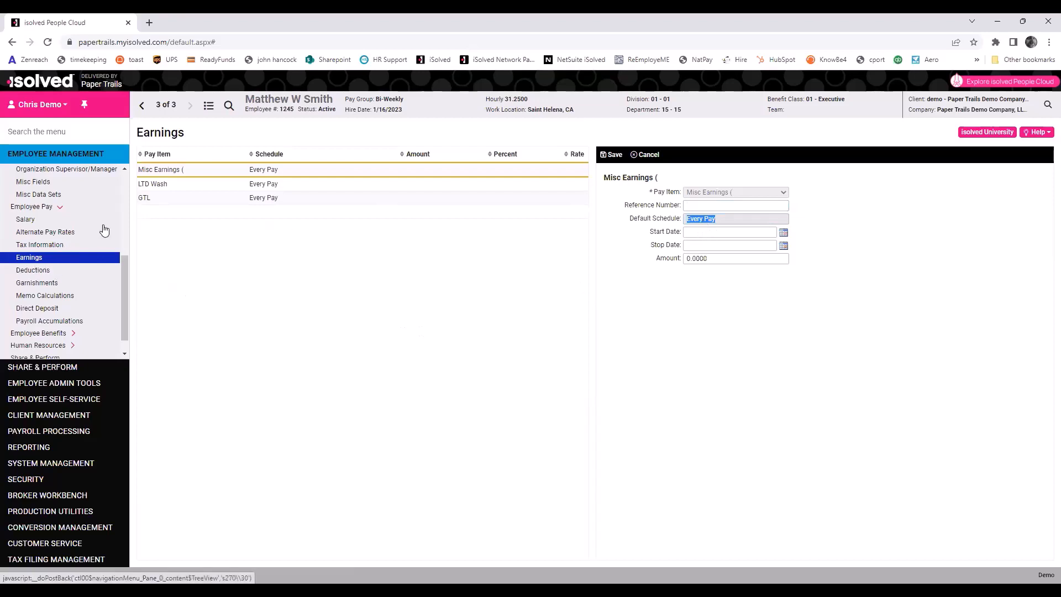
left_click(727, 260)
type("25.00")
left_click(613, 155)
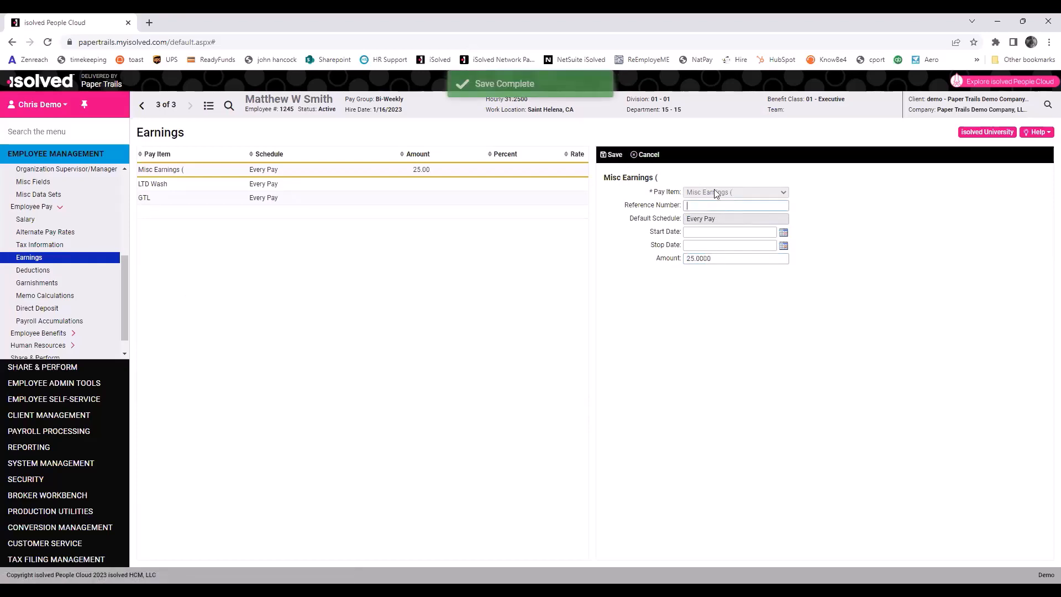
left_click(719, 260)
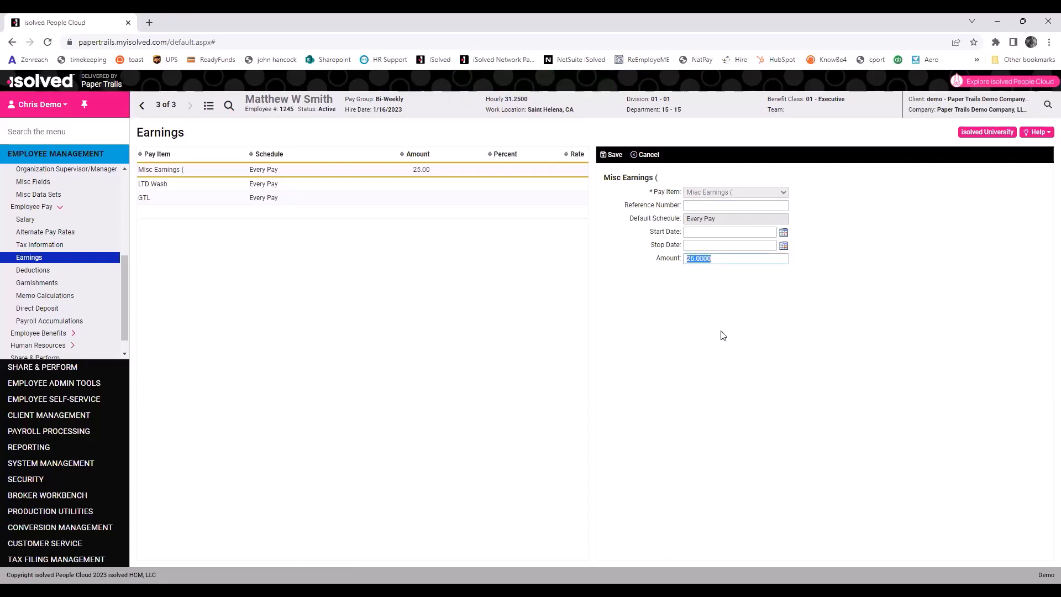
key("BackSpace")
left_click(613, 155)
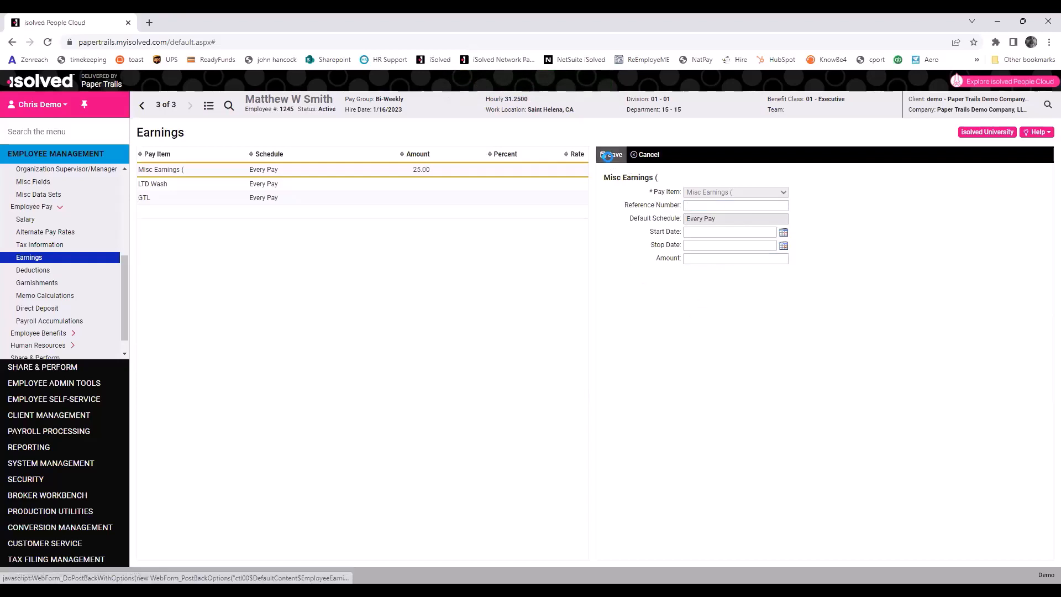
Save a 25.00 amount on the Medical Pre-tax deduction.
left_click(32, 273)
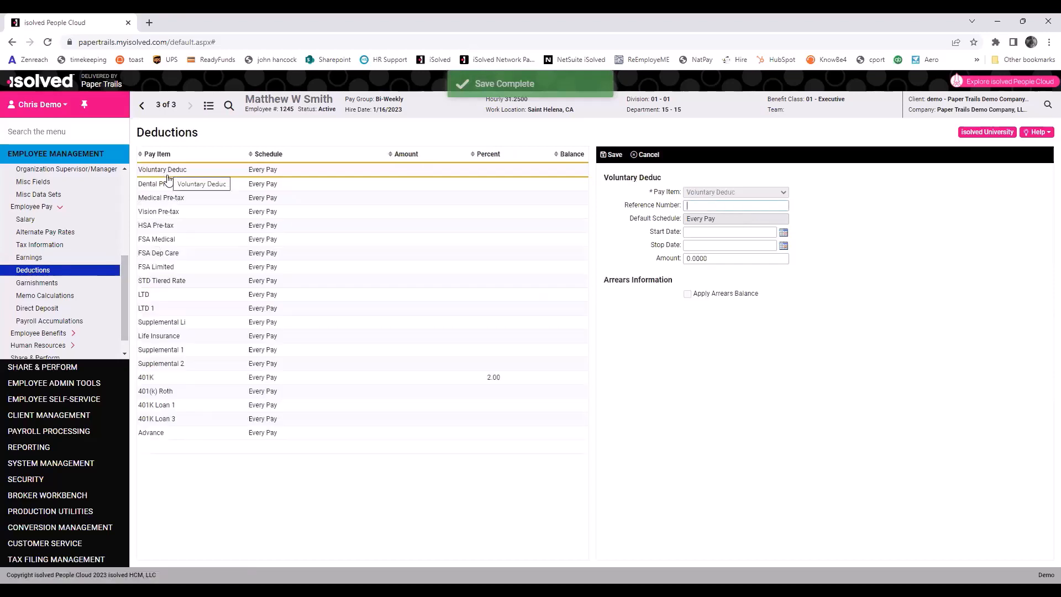
left_click(168, 199)
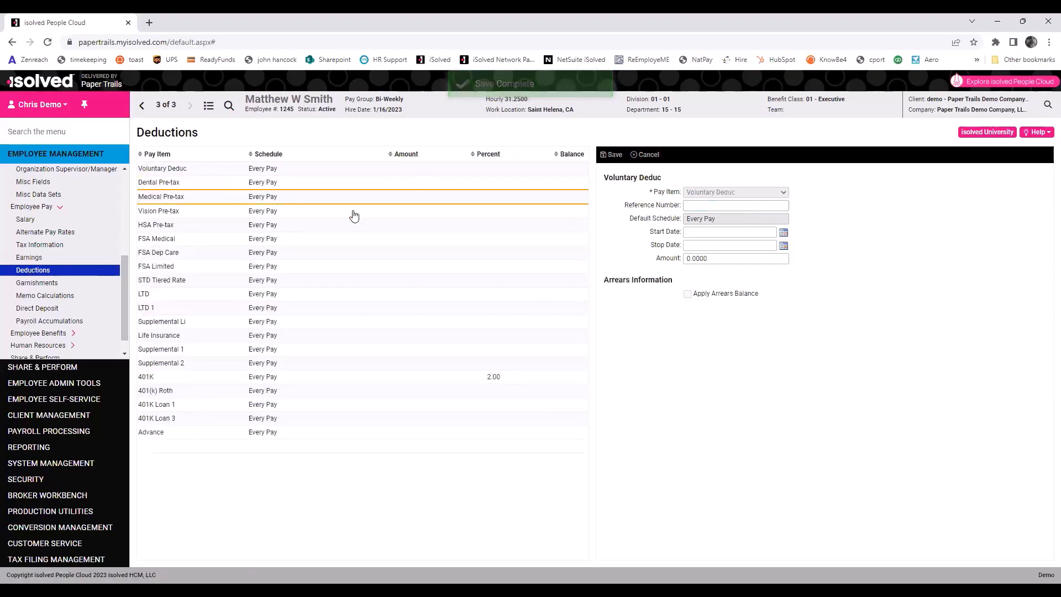
left_click(717, 260)
type("25.00")
left_click(614, 154)
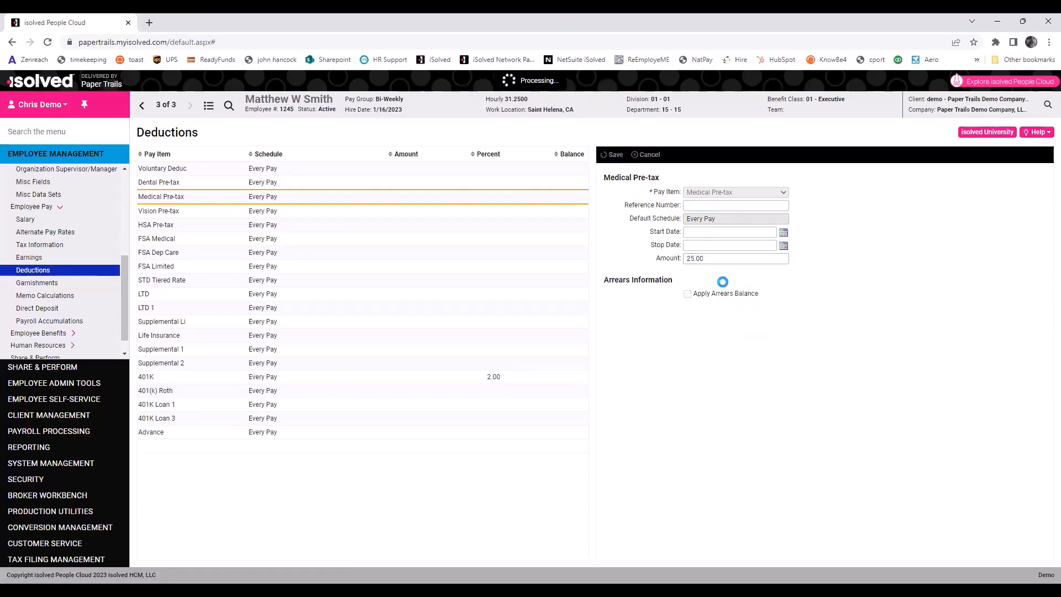
Set the 401(k) Roth deduction to 3 percent and save, then go to Garnishments.
left_click(221, 188)
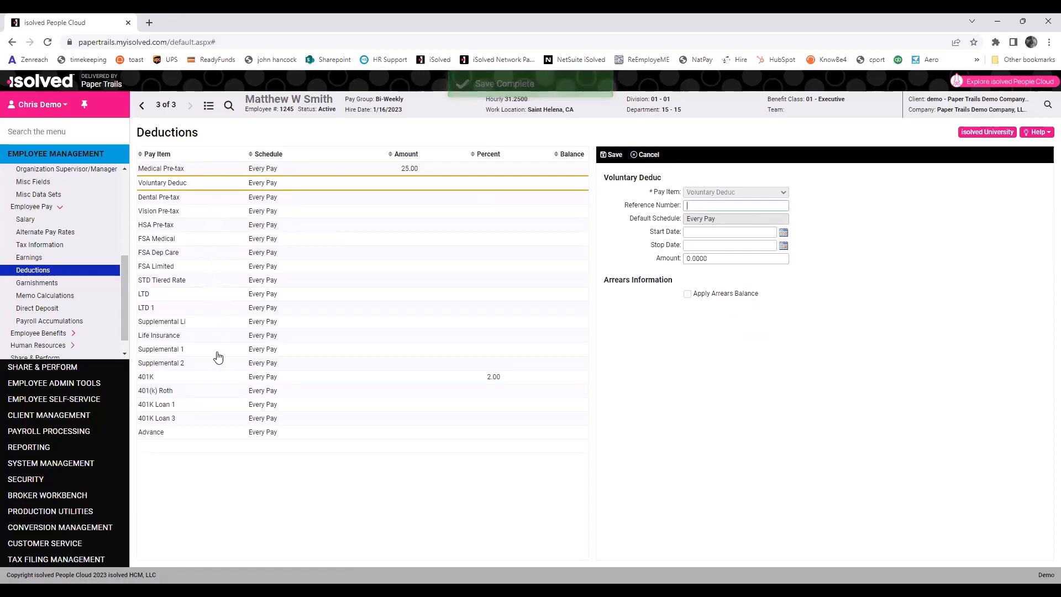
left_click(215, 380)
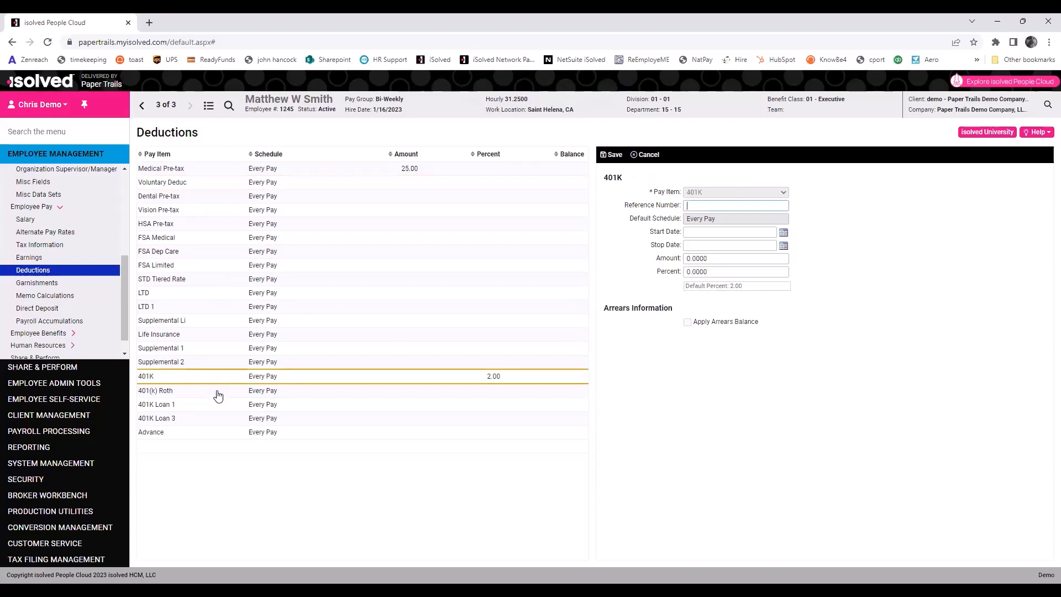
left_click(218, 393)
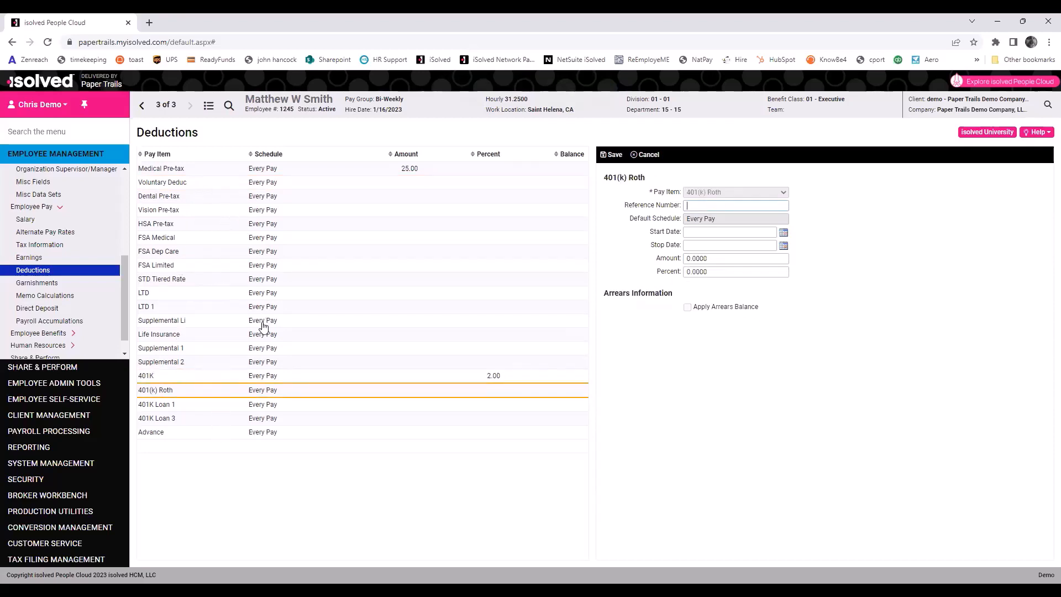
left_click(716, 272)
type("3")
left_click(615, 155)
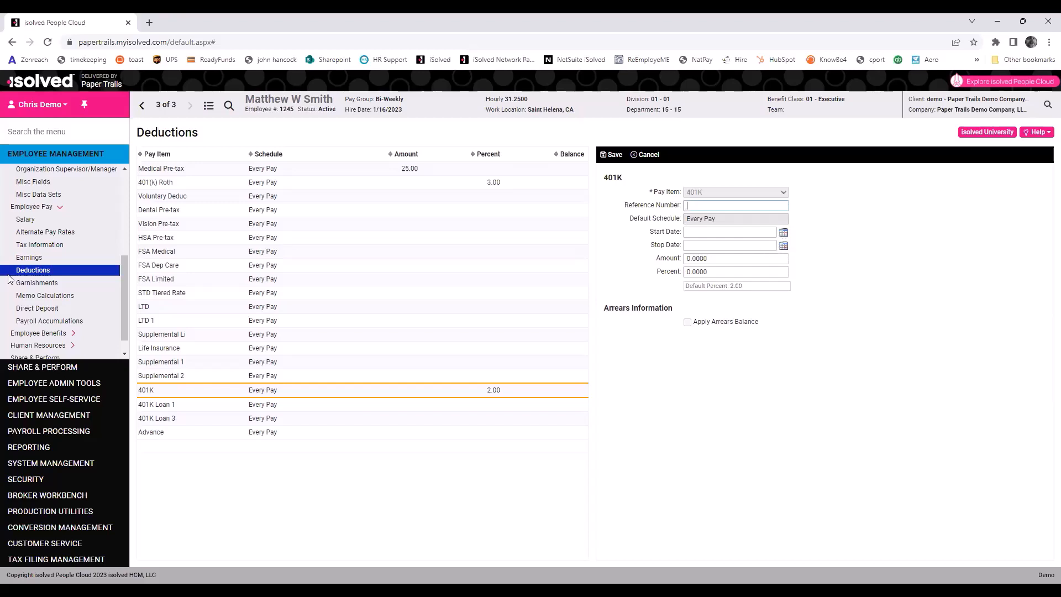
left_click(39, 283)
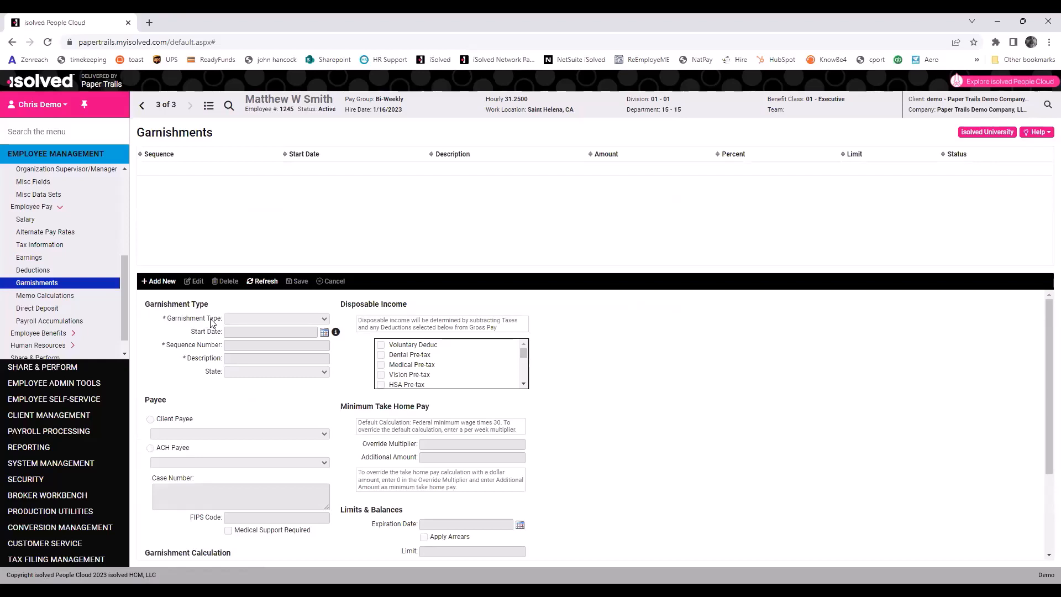
Save a 25.00 amount on the Medical Pre-Tax memo calculation, then go to Direct Deposit.
left_click(30, 300)
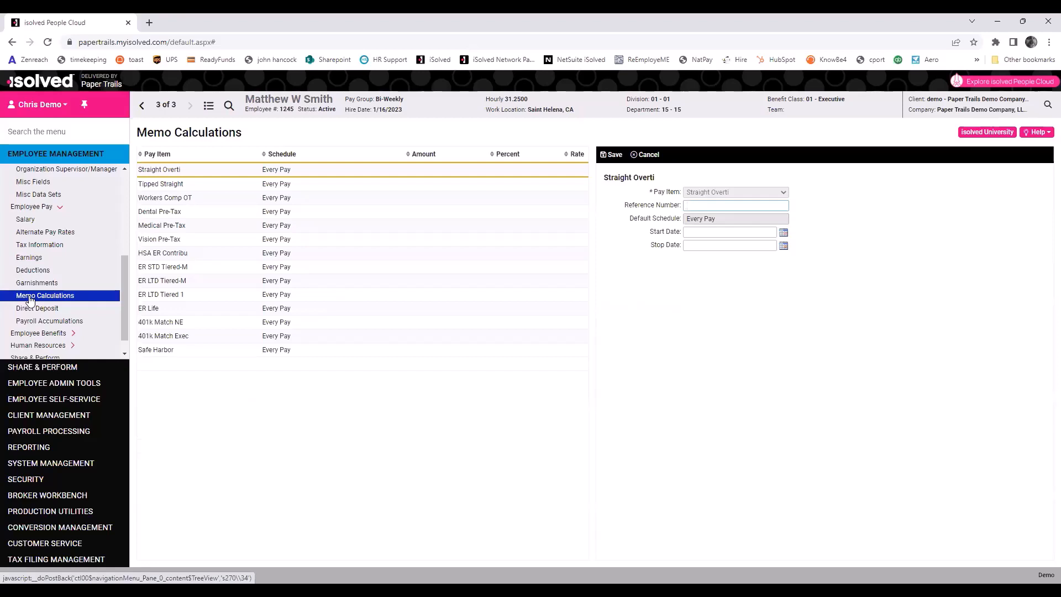
left_click(165, 226)
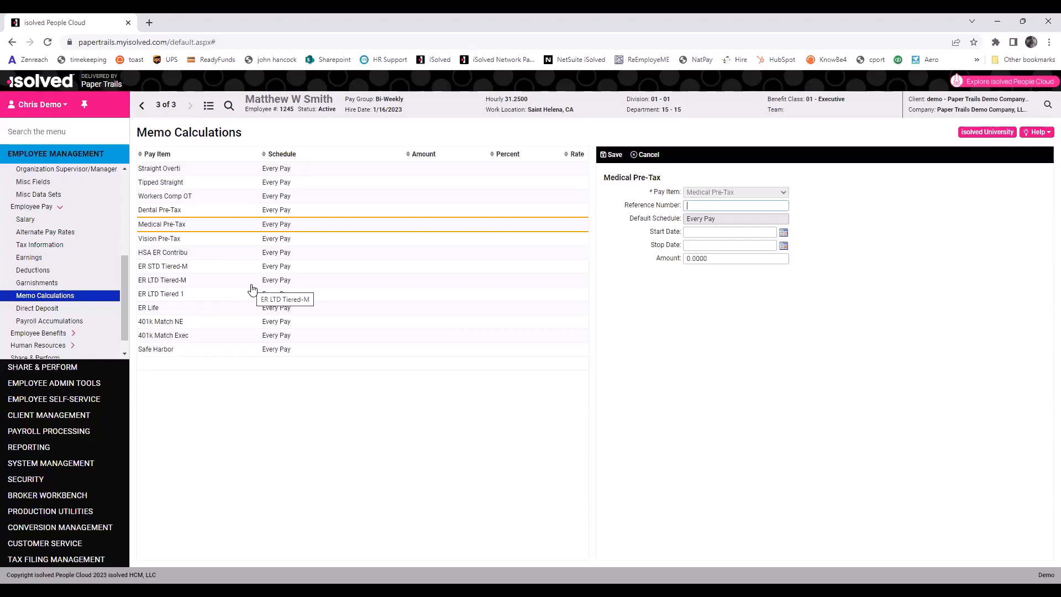
left_click(713, 260)
type("25.00")
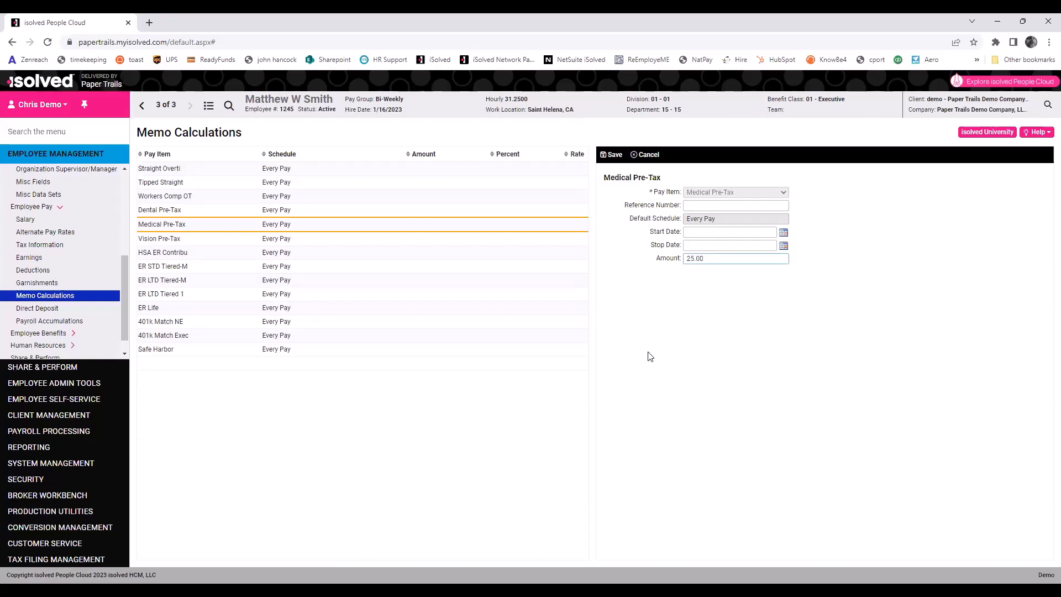
left_click(612, 155)
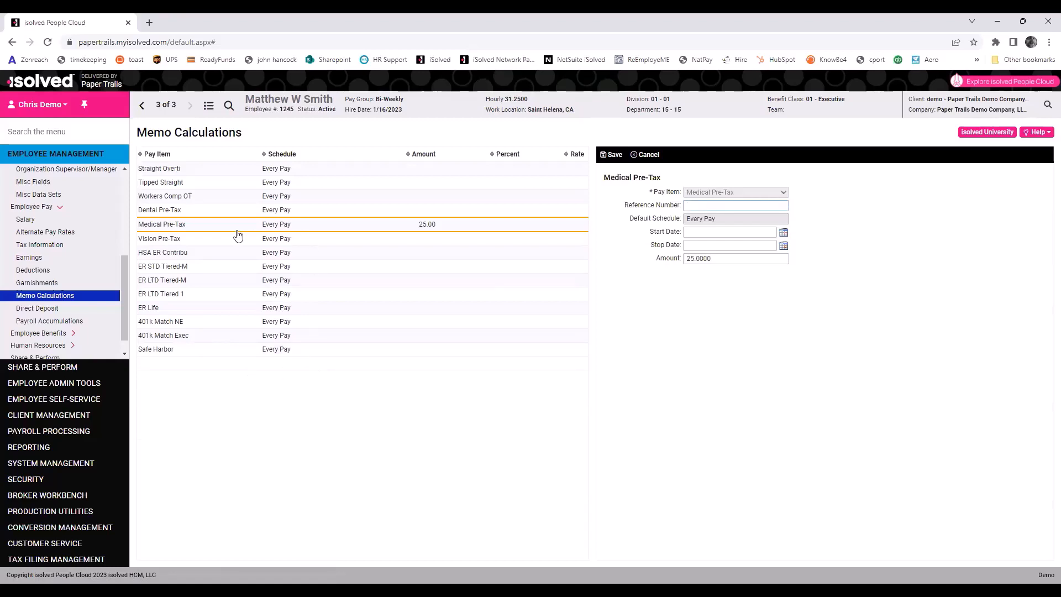
left_click(54, 310)
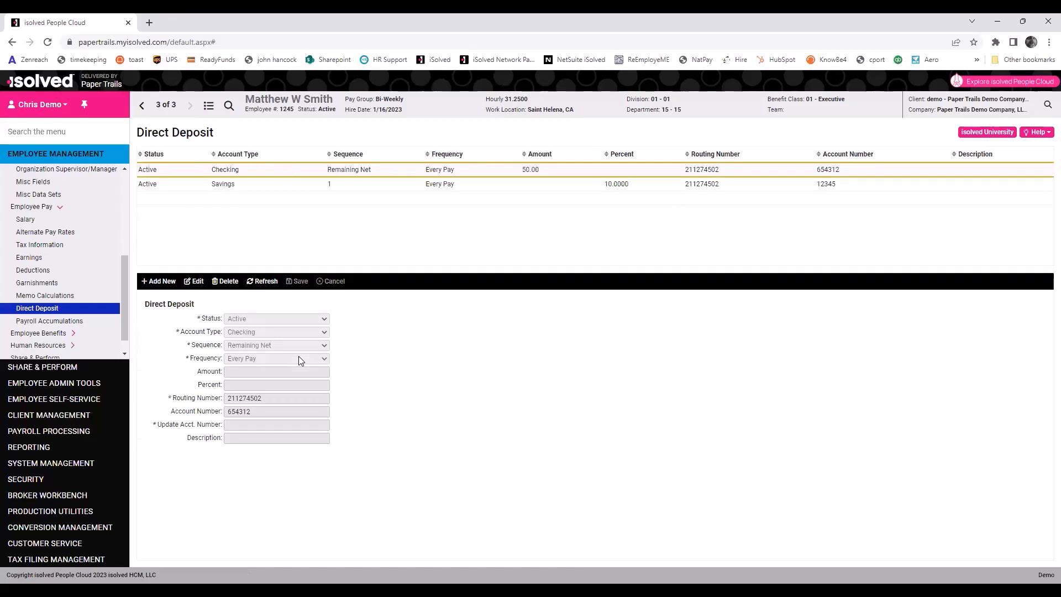
Enter an updated account number and a bank-returned description on the Remaining Net checking deposit, and save.
left_click(194, 281)
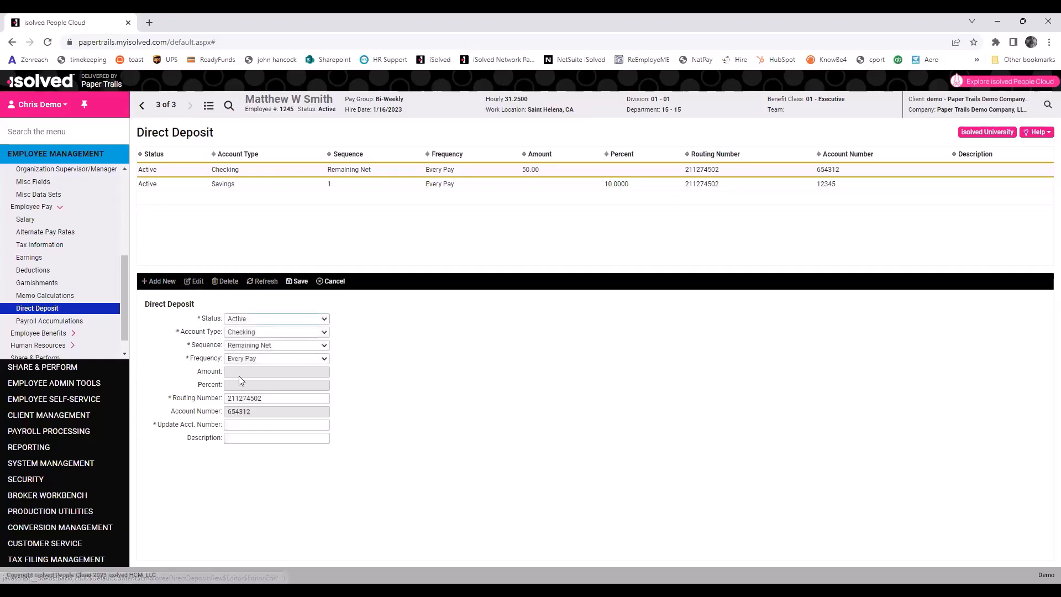
left_click(237, 425)
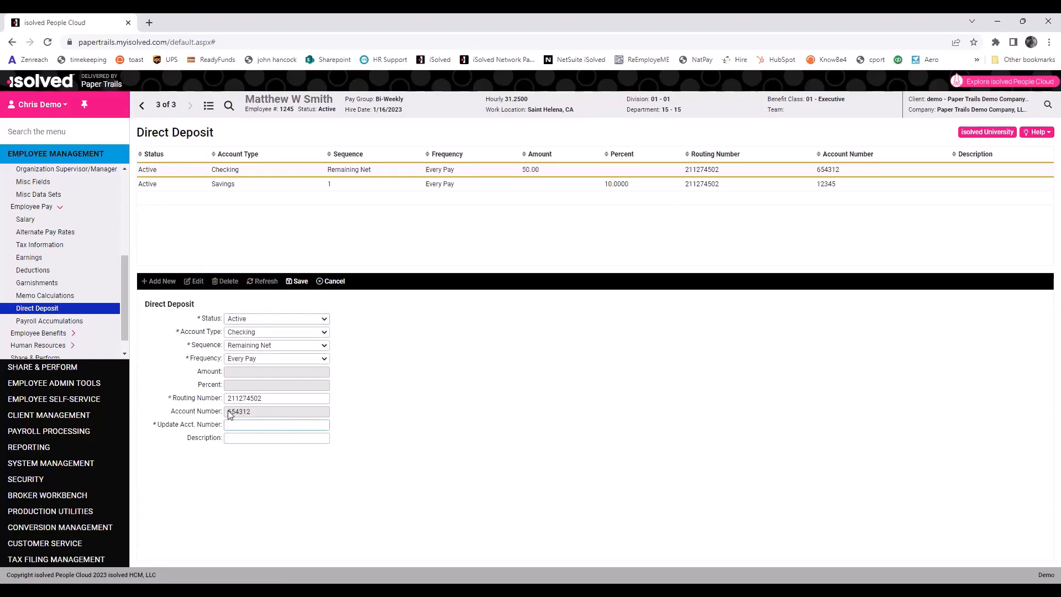
type("54321")
left_click(289, 440)
type("DD returned by bank for incom")
left_click(305, 281)
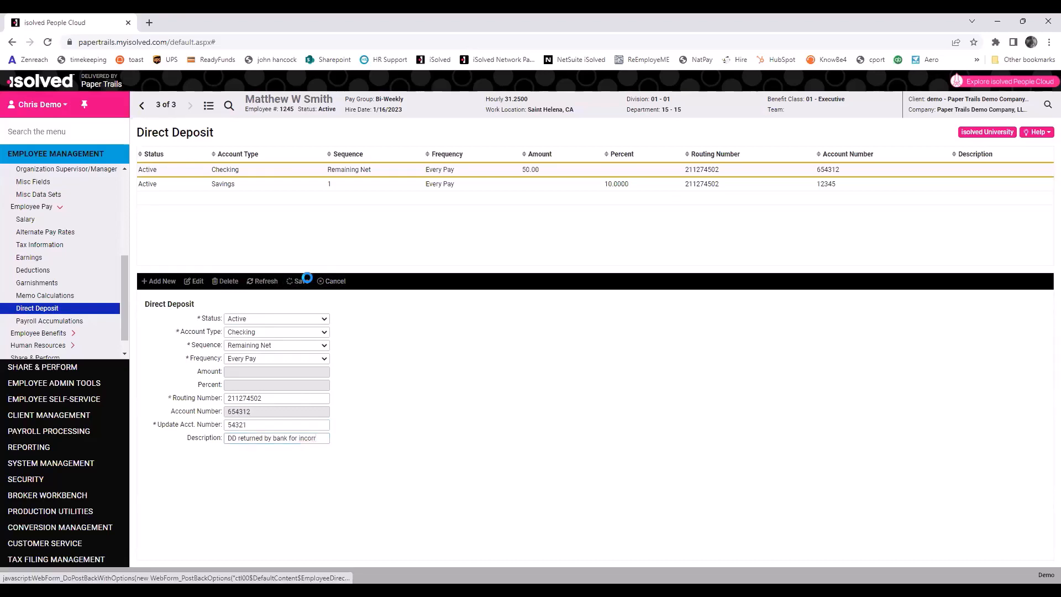
left_click(167, 283)
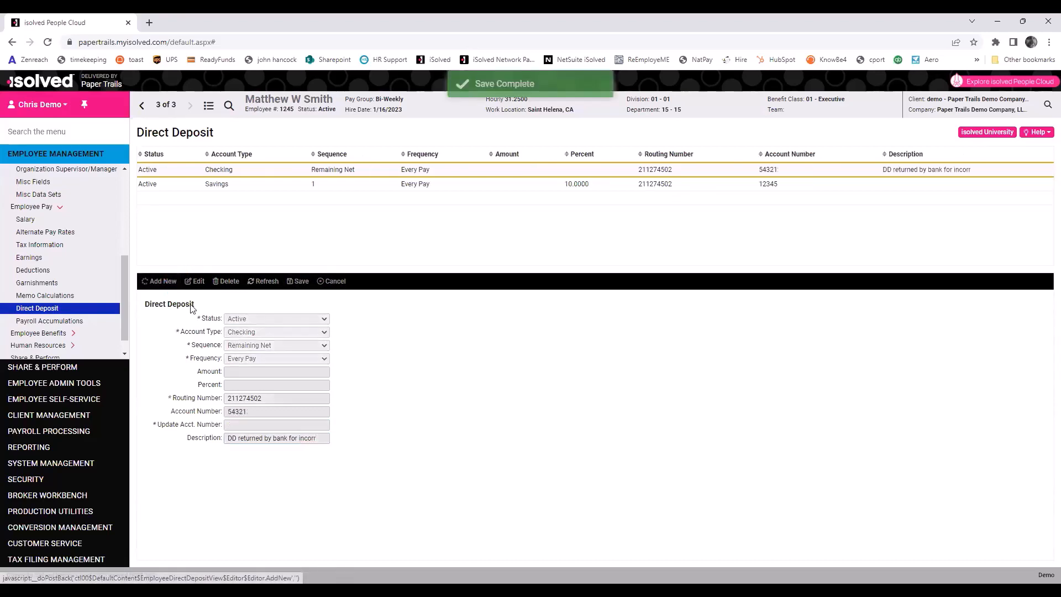
Set up a new Active Checking deposit as sequence 1 for 10.00 every pay.
left_click(263, 320)
left_click(254, 334)
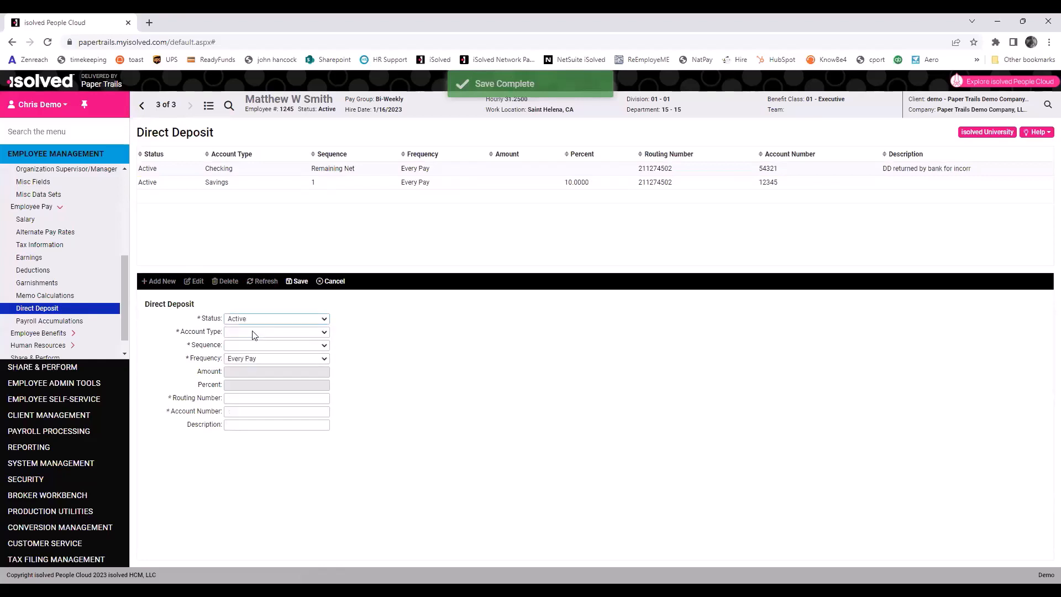
left_click(254, 334)
left_click(252, 350)
left_click(252, 345)
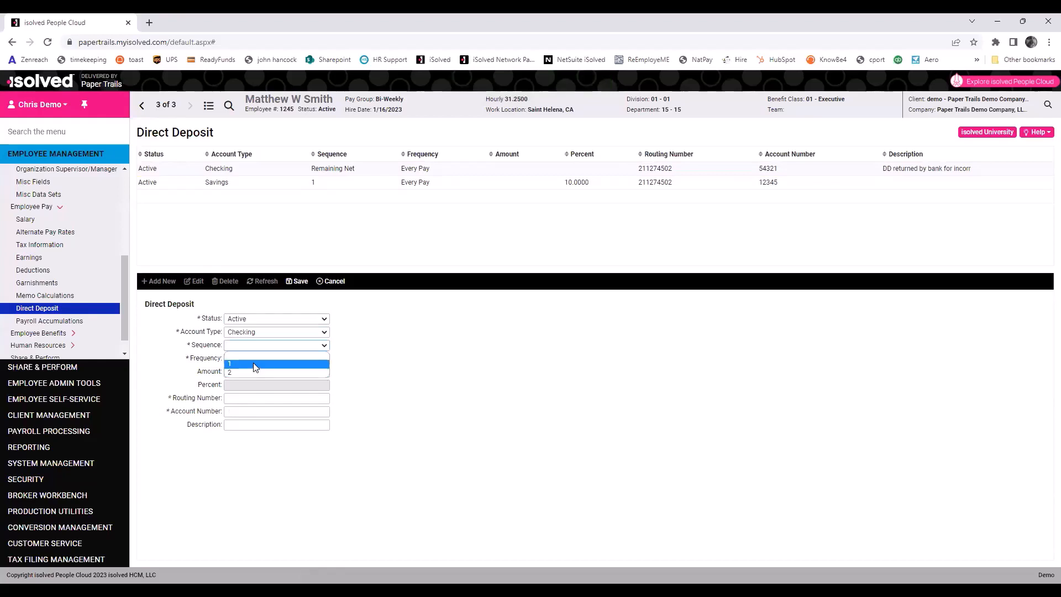
left_click(250, 372)
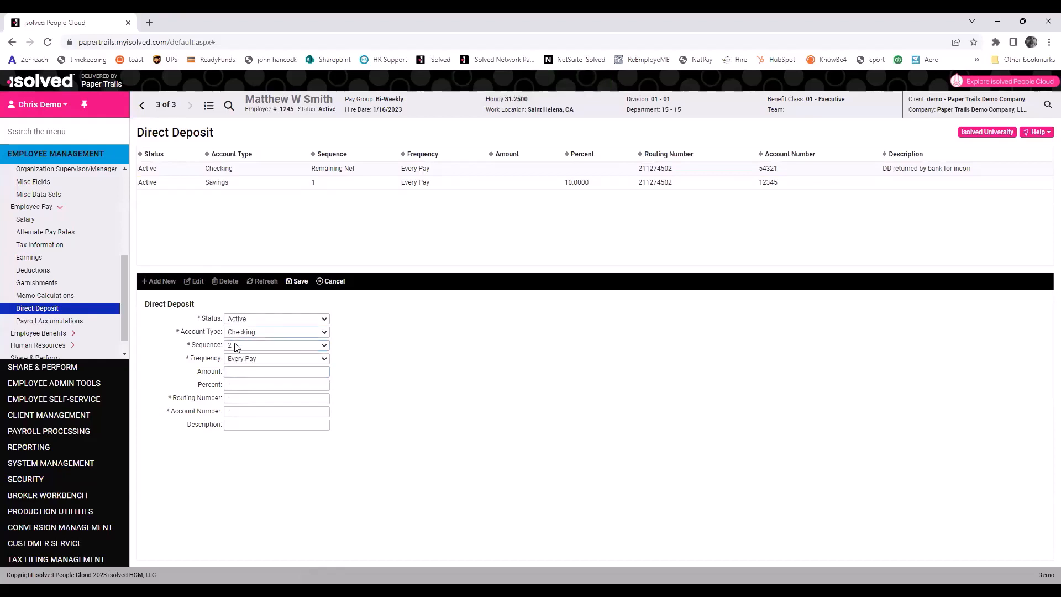
left_click(237, 347)
left_click(234, 360)
left_click(236, 372)
type("10")
Enter the bank routing and account numbers and save the checking deposit.
left_click(240, 398)
type("211274502")
left_click(322, 412)
left_click(301, 277)
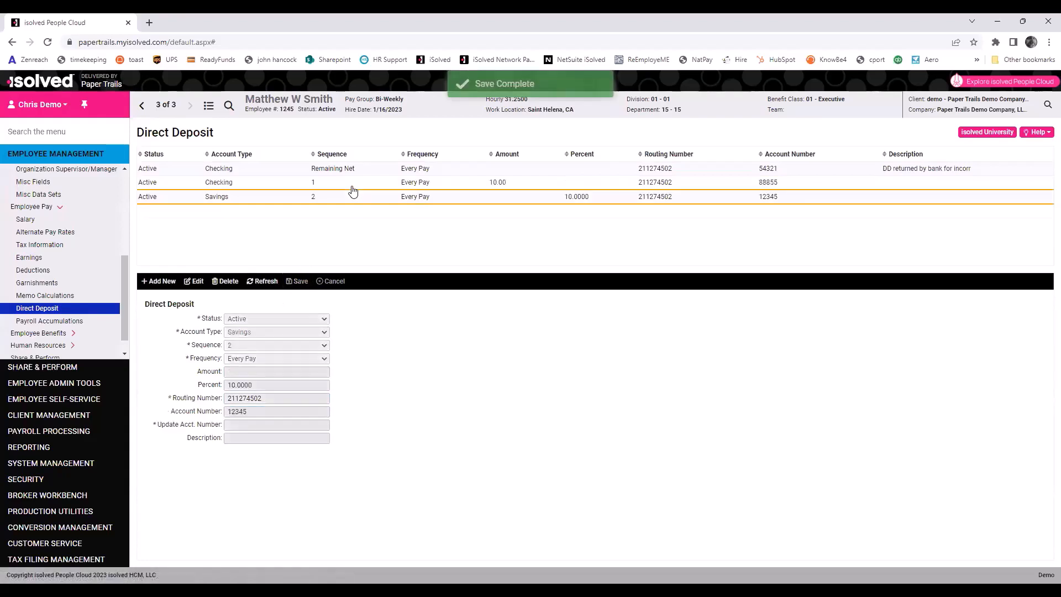
Review the sequence-1 checking, savings and remaining-net checking deposit details.
left_click(474, 183)
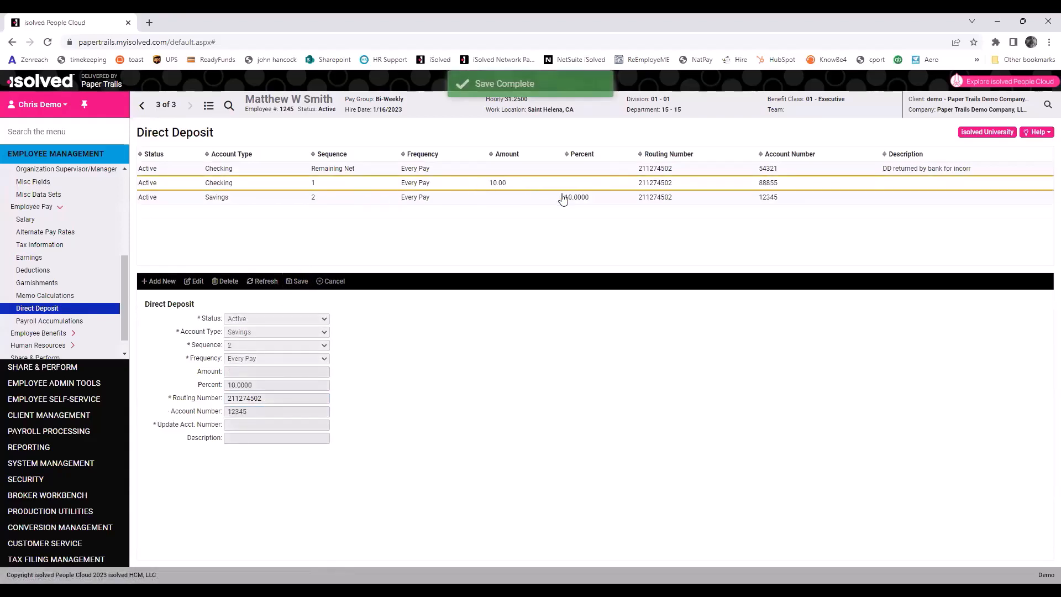
left_click(321, 199)
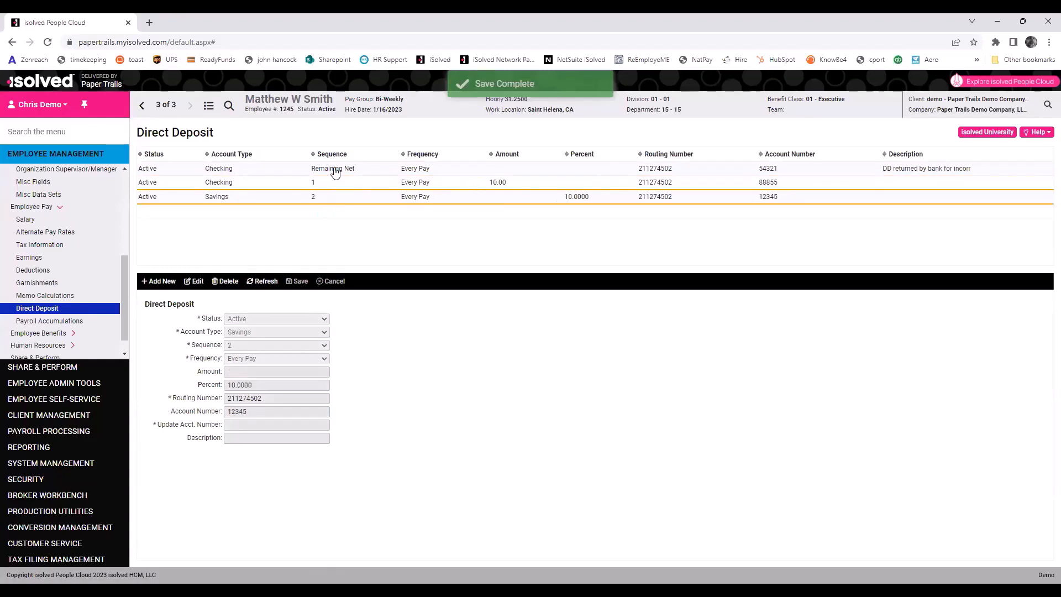
left_click(336, 171)
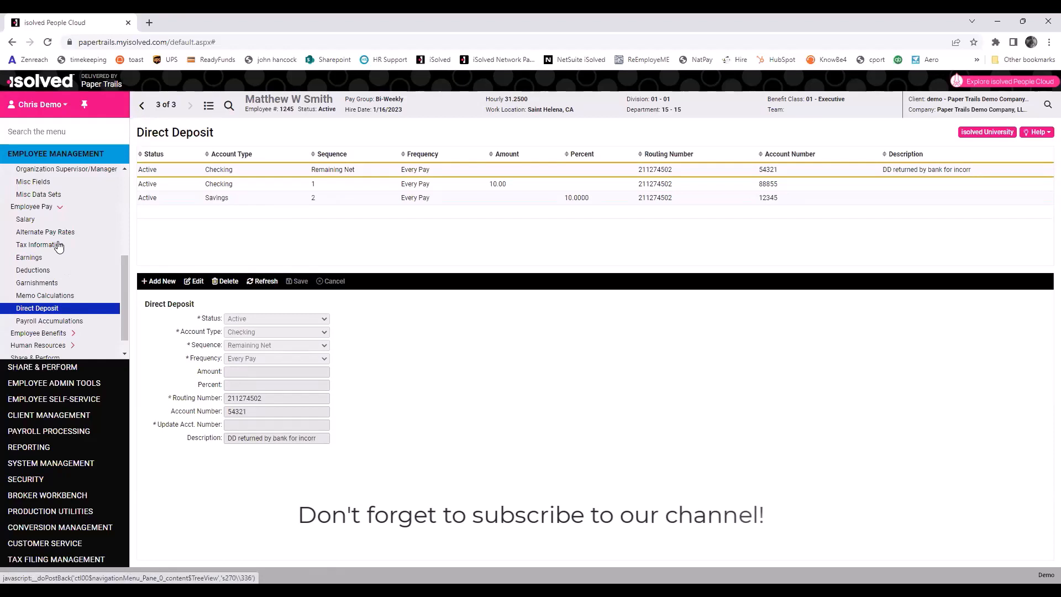
Filter the Employee List to Active, sort by Last Name, and open the first employee.
left_click(208, 105)
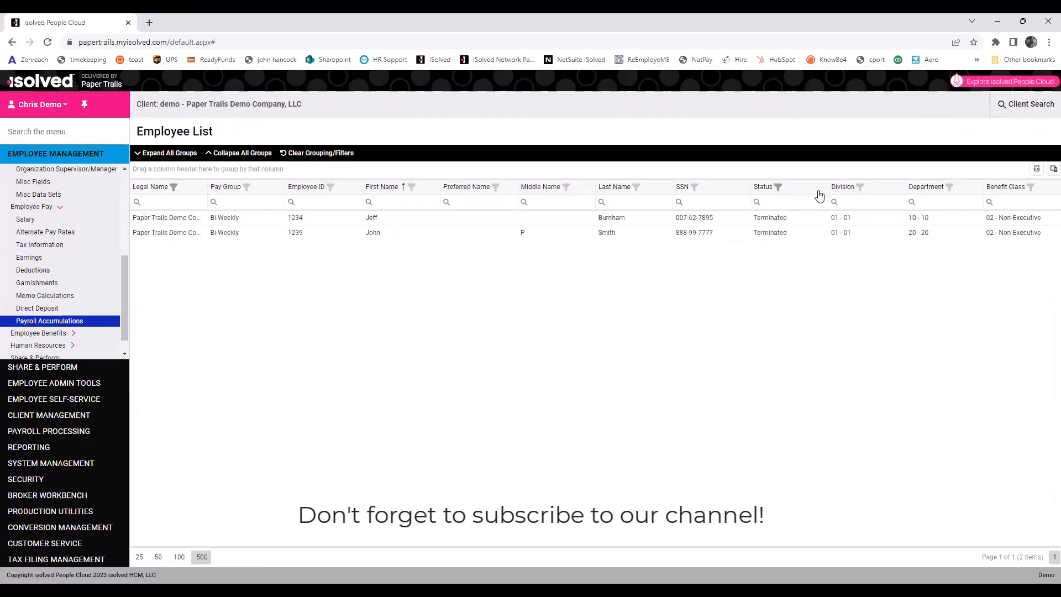
left_click(778, 188)
left_click(718, 226)
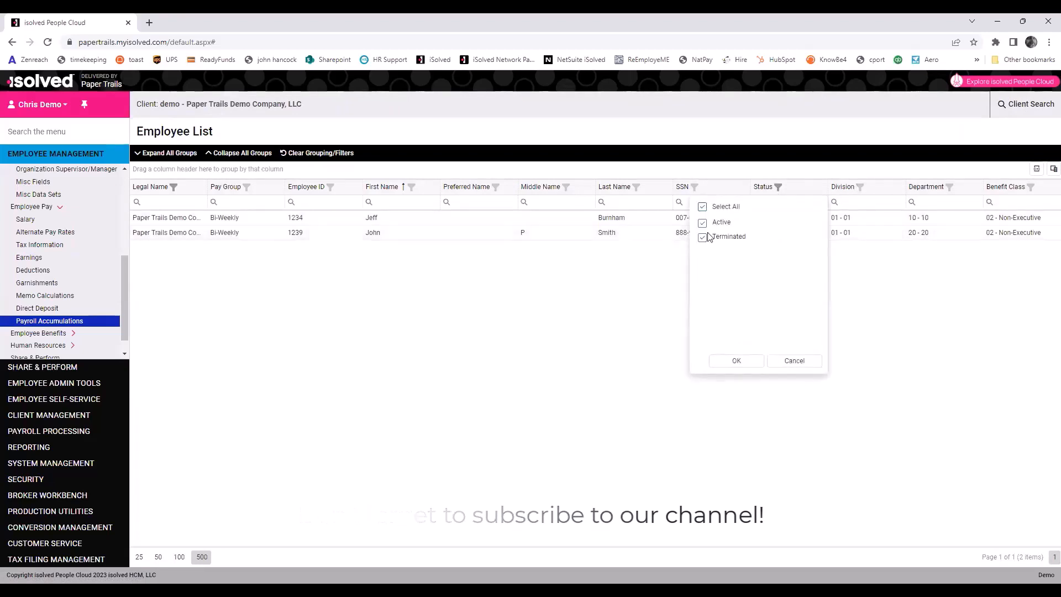
right_click(726, 361)
left_click(726, 362)
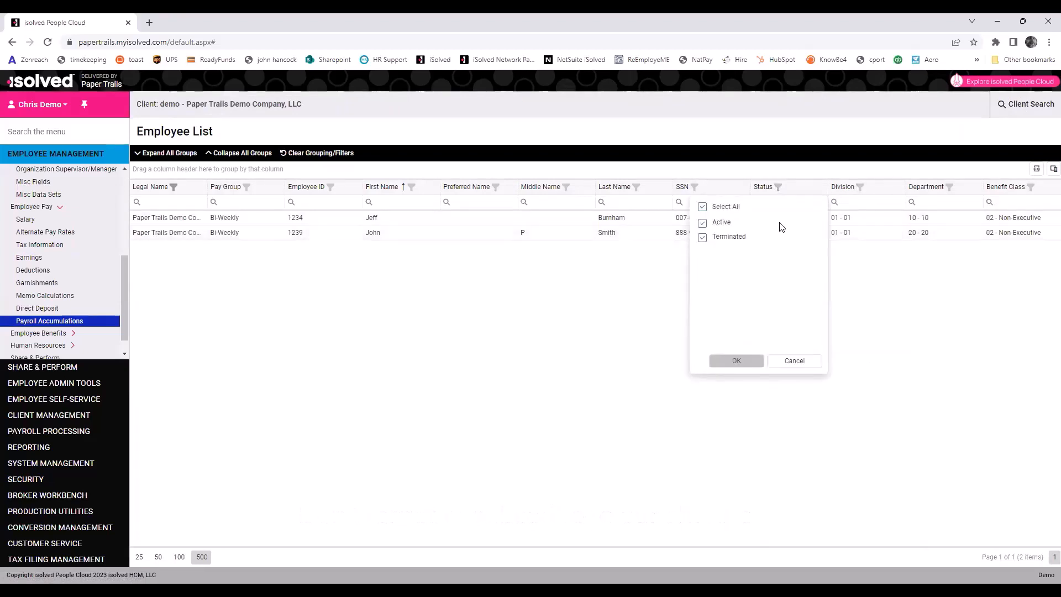
left_click(721, 361)
left_click(618, 187)
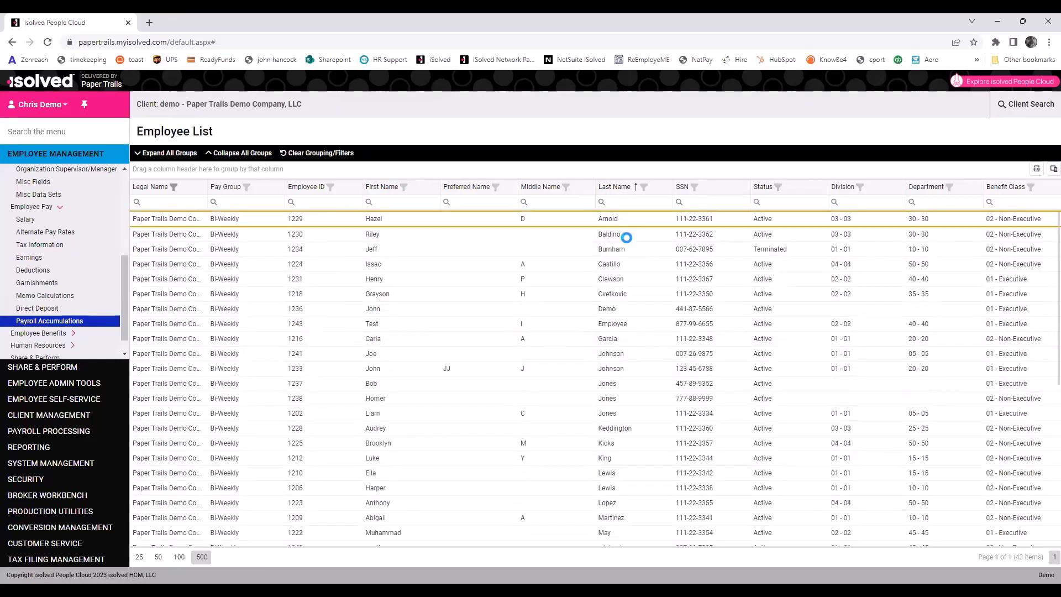
left_click(168, 152)
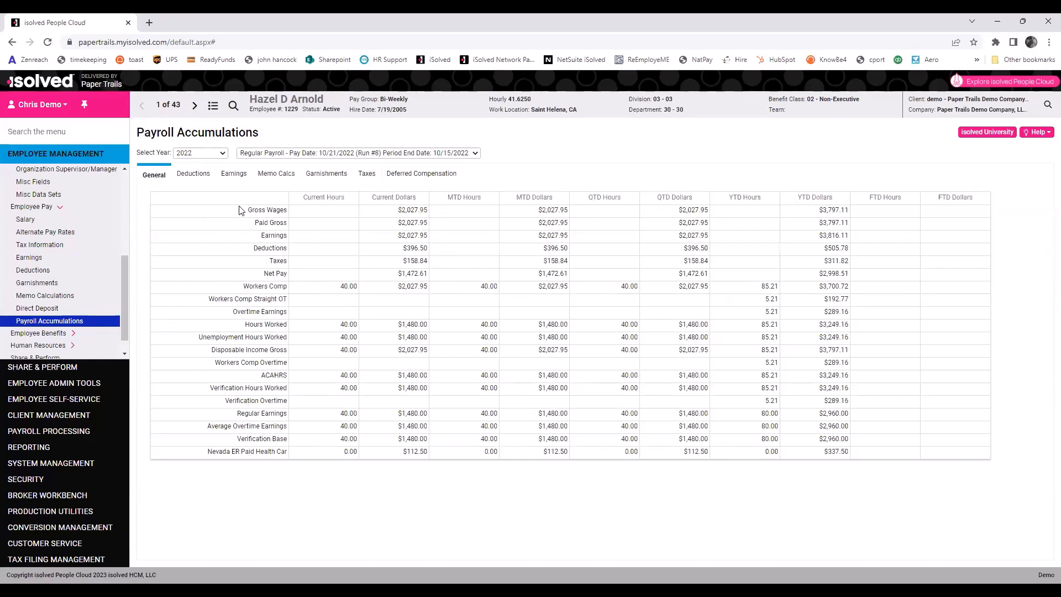
Review the Workers Comp row, then collapse Employee Pay and Maintenance and expand Benefits and Accruals.
left_click_drag(241, 289, 849, 288)
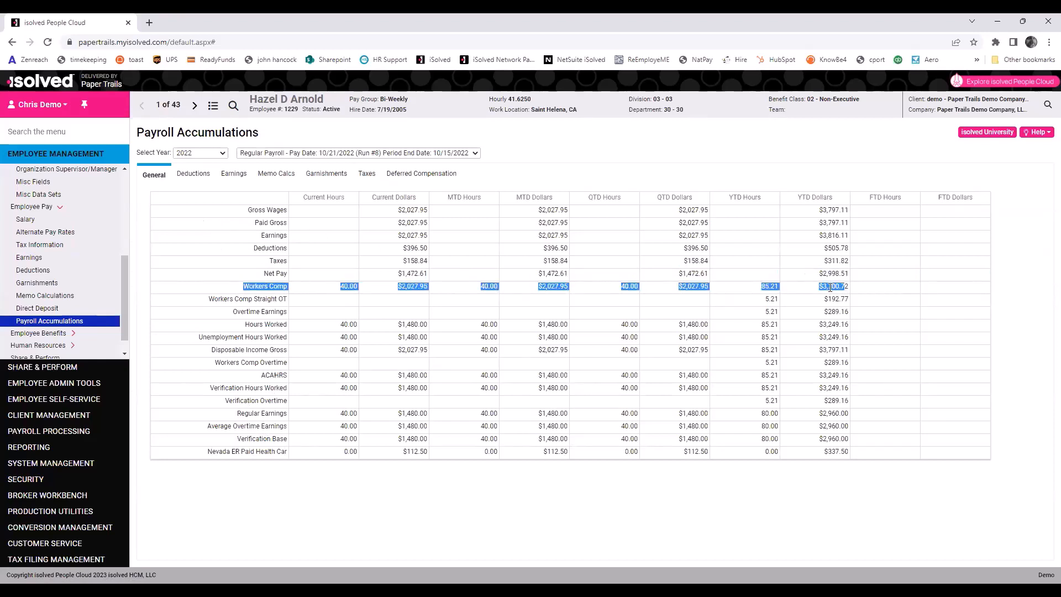
left_click(220, 282)
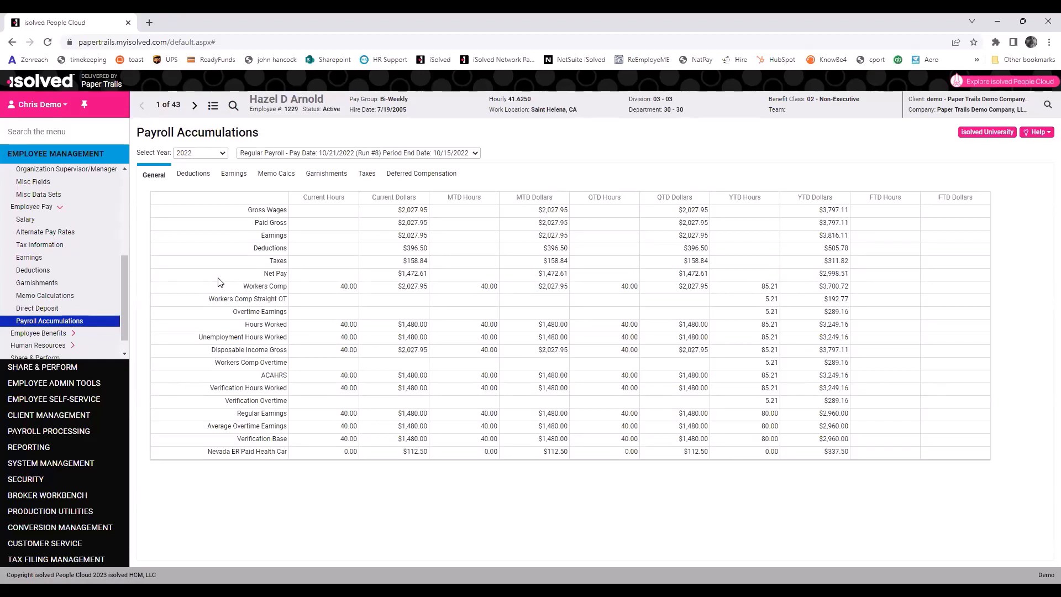
left_click(39, 208)
scroll(40, 206, "up", 2)
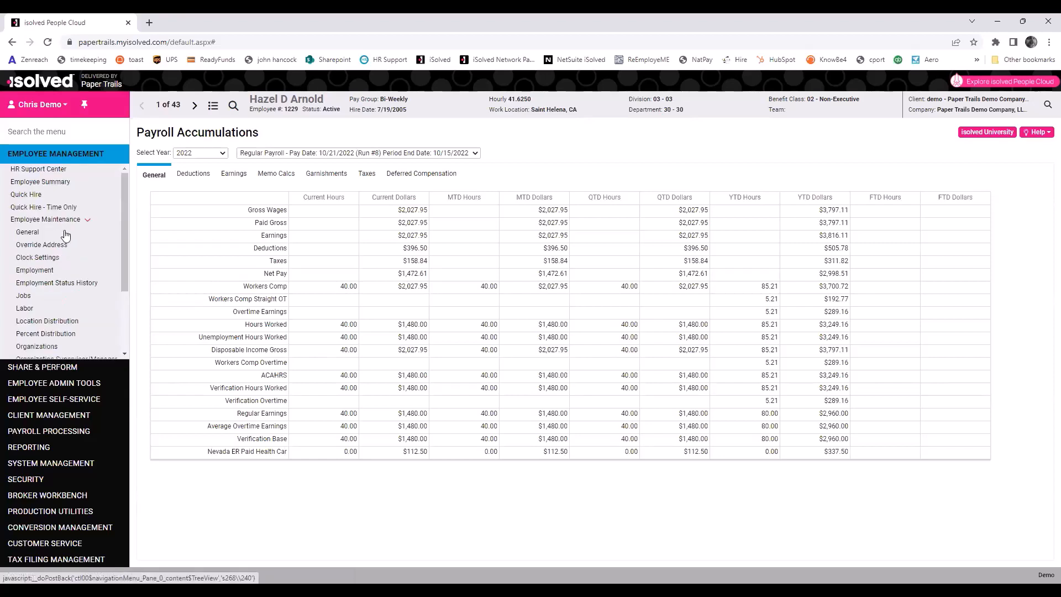
left_click(45, 220)
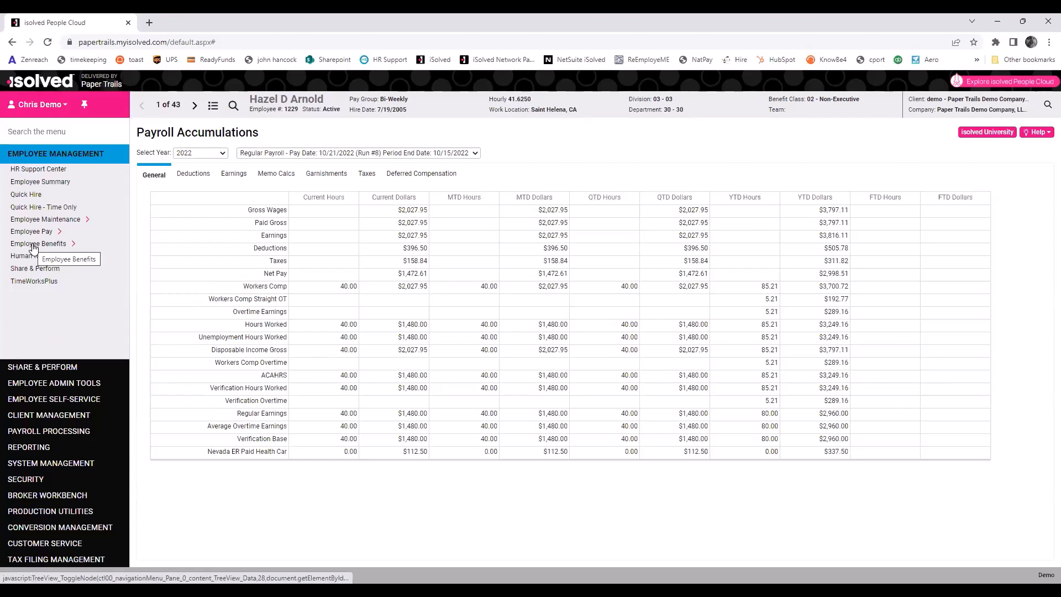
left_click(48, 245)
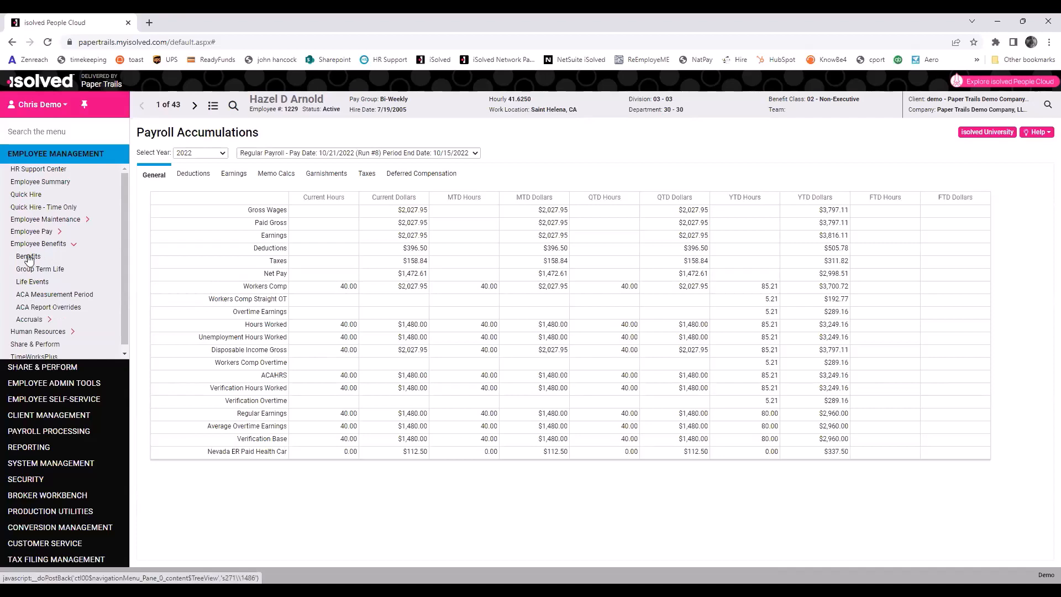
scroll(106, 259, "down", 1)
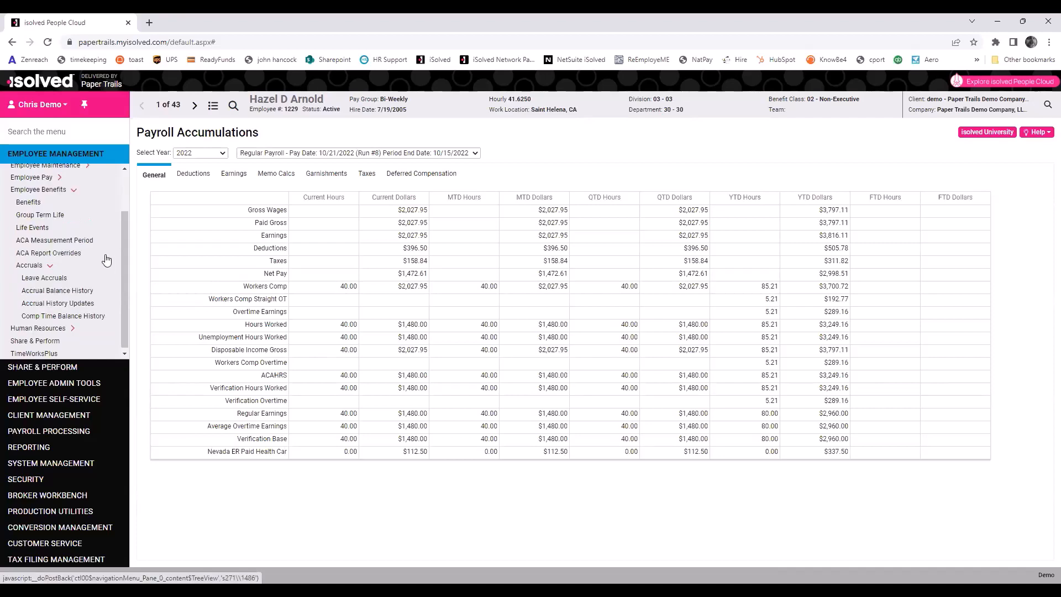
left_click(29, 265)
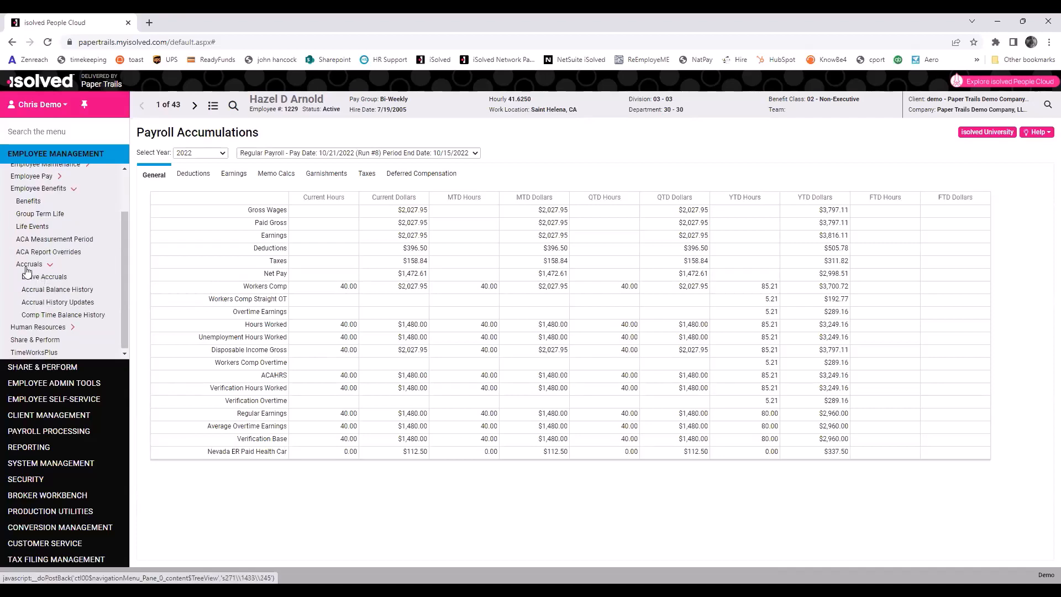
Open Leave Accruals and check the ME Paid Leave balance 3.1303, length of service and accrual rate.
left_click(69, 282)
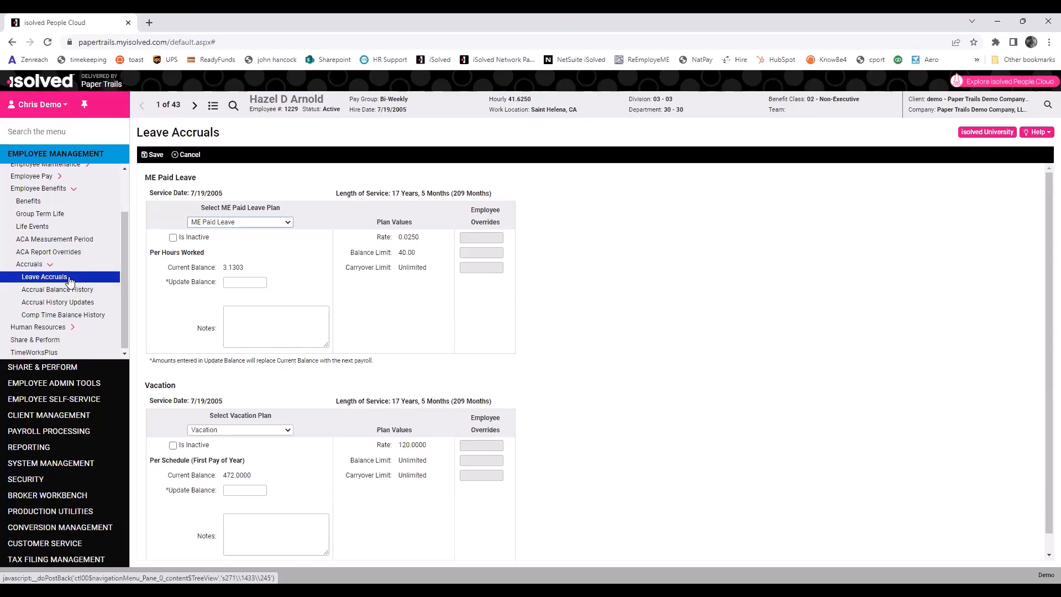
scroll(514, 359, "down", 1)
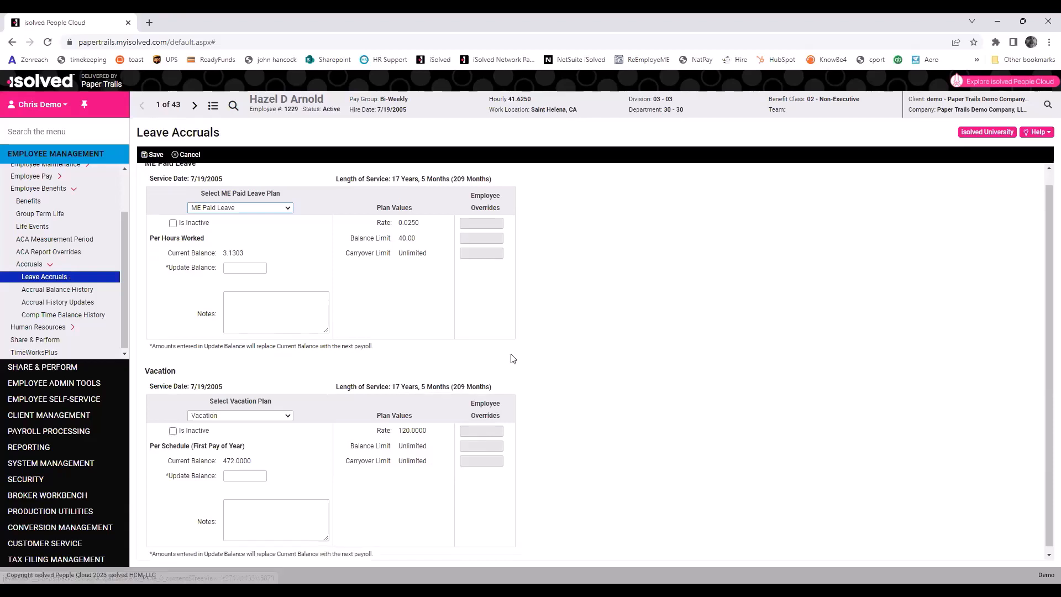
scroll(514, 359, "up", 1)
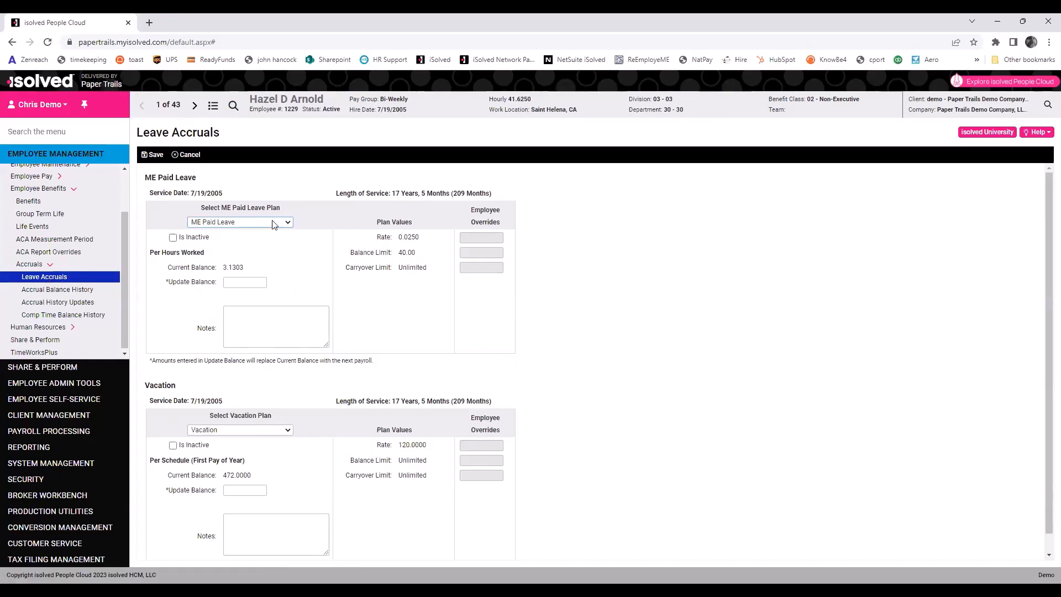
double_click(227, 267)
left_click_drag(337, 197, 495, 199)
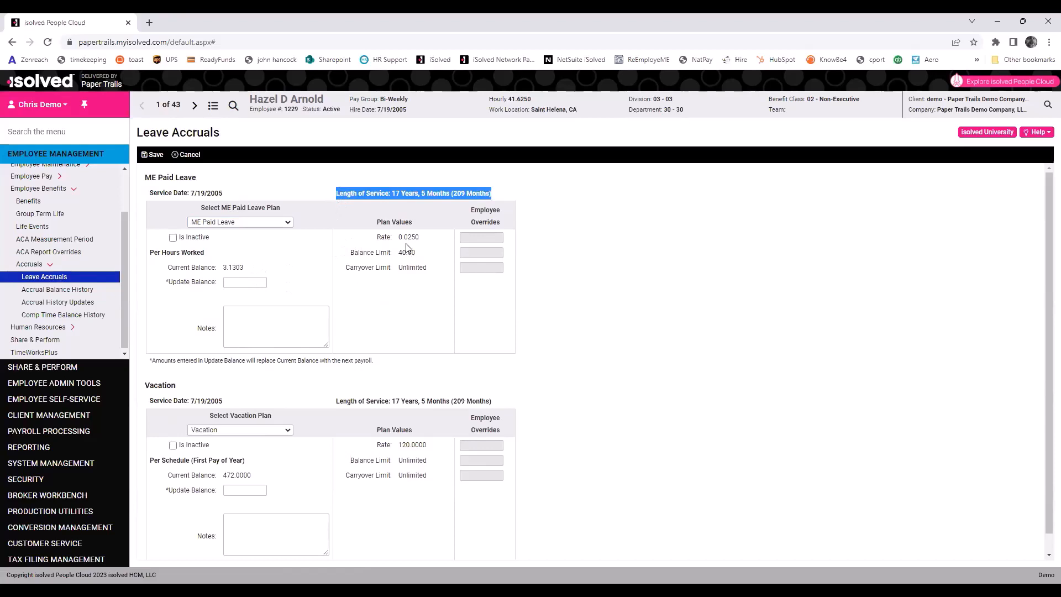
left_click_drag(377, 237, 437, 242)
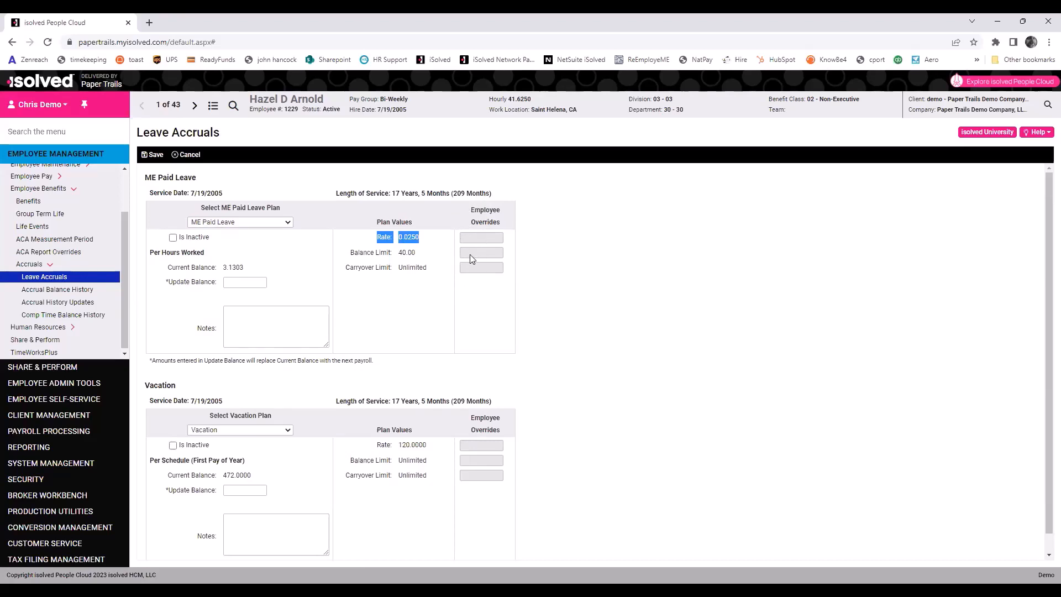
Enter a Vacation balance update of 464, save the leave accruals, and view the accrual balance history.
left_click(413, 236)
left_click(262, 282)
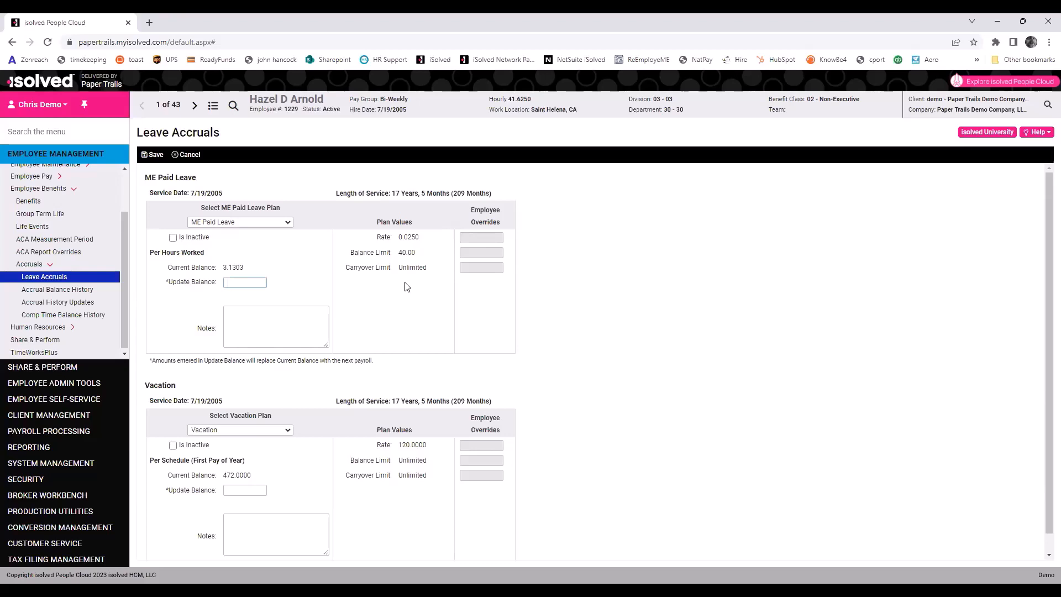
left_click(250, 489)
scroll(279, 442, "down", 1)
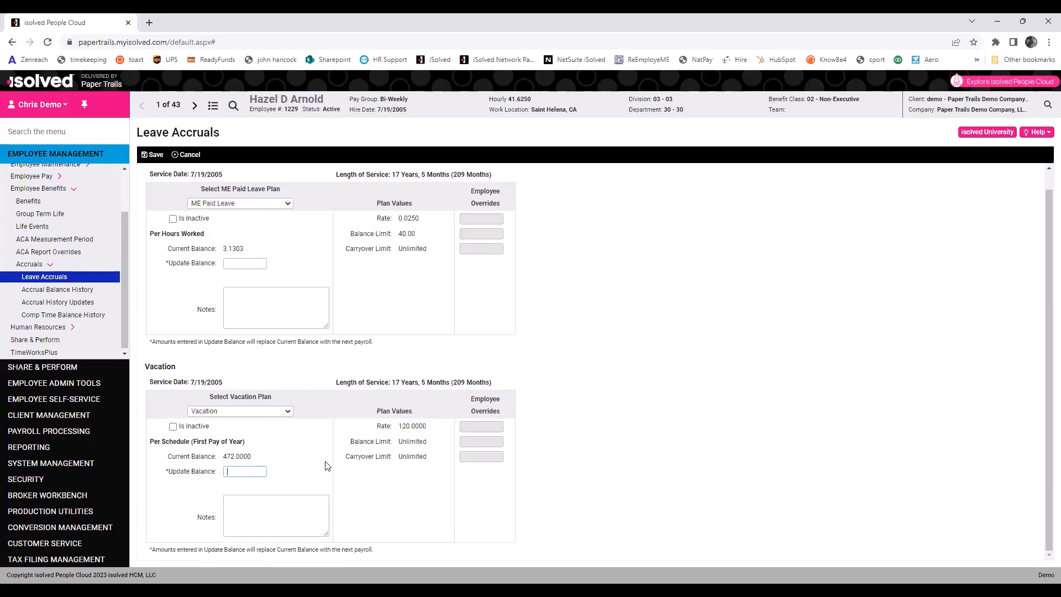
type("476")
key("BackSpace")
key("BackSpace")
type("64")
left_click(149, 156)
left_click(254, 519)
left_click(89, 292)
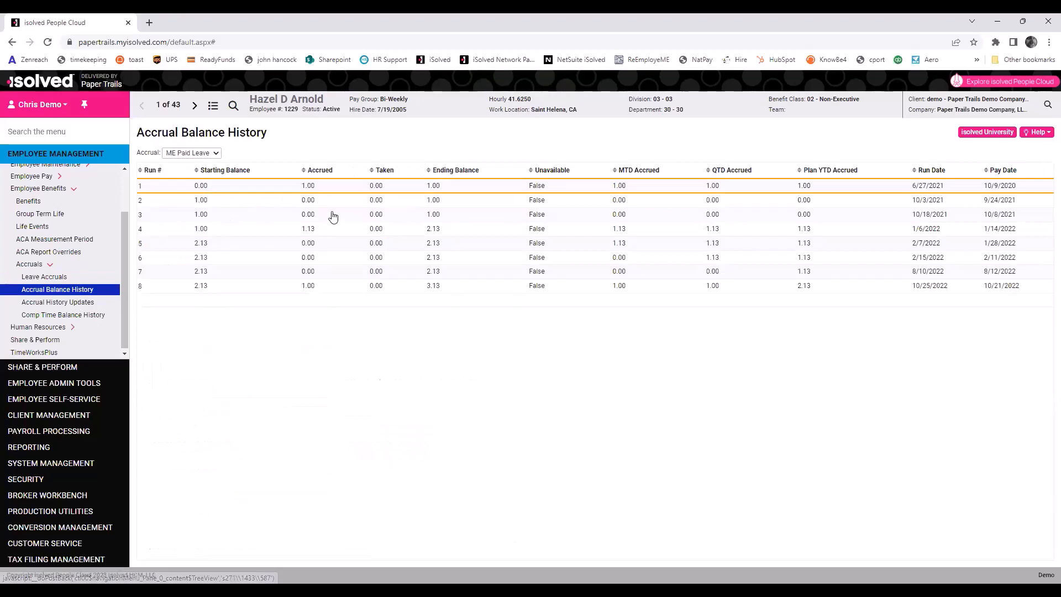
Switch the accrual history between Vacation and ME Paid Leave, sort it by Pay Date, and revisit Leave Accruals.
left_click(215, 153)
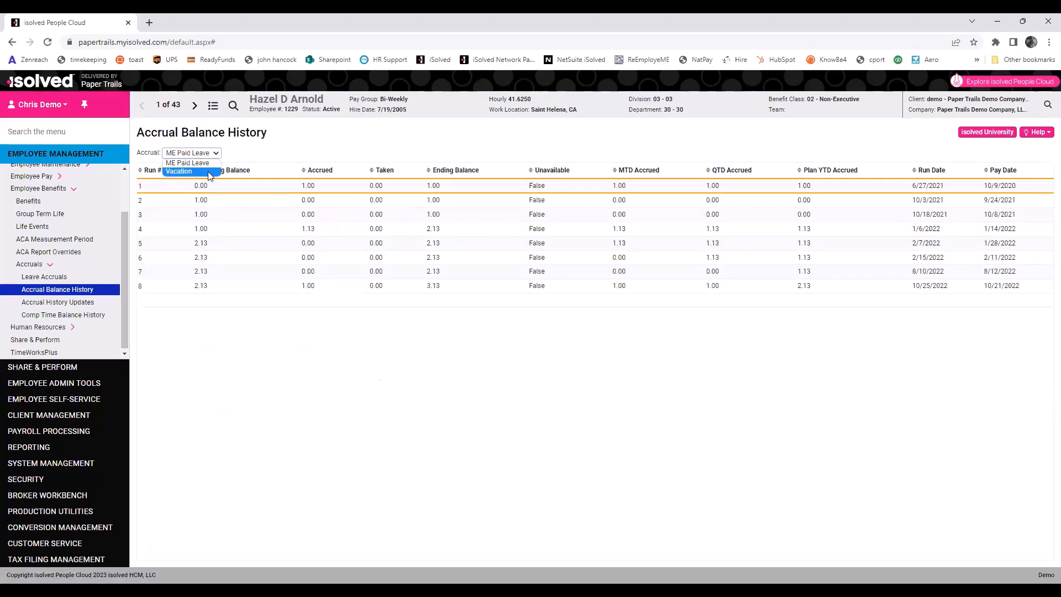
left_click(208, 171)
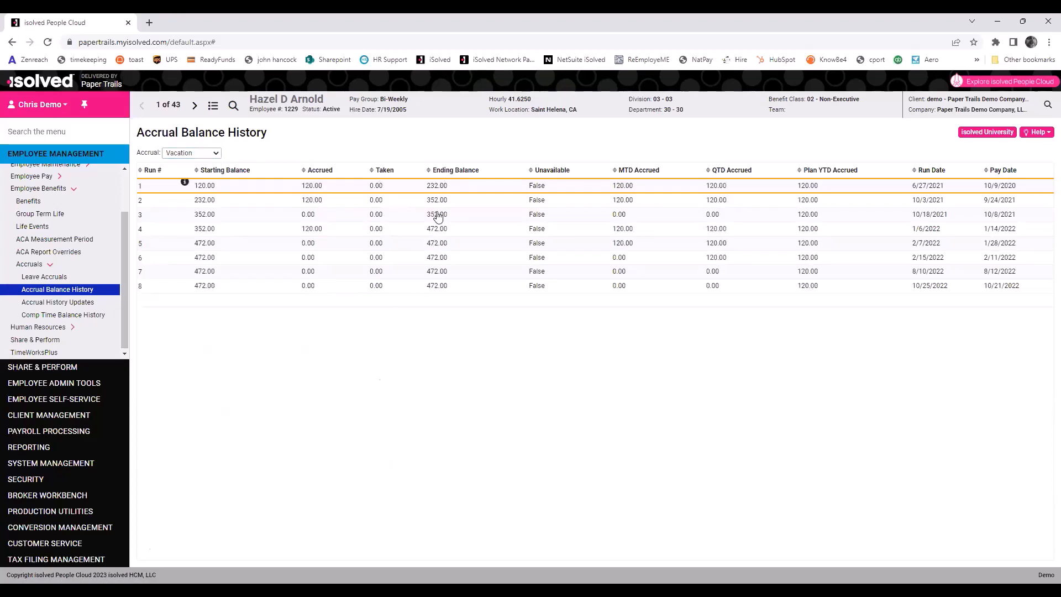
left_click(216, 153)
left_click(213, 163)
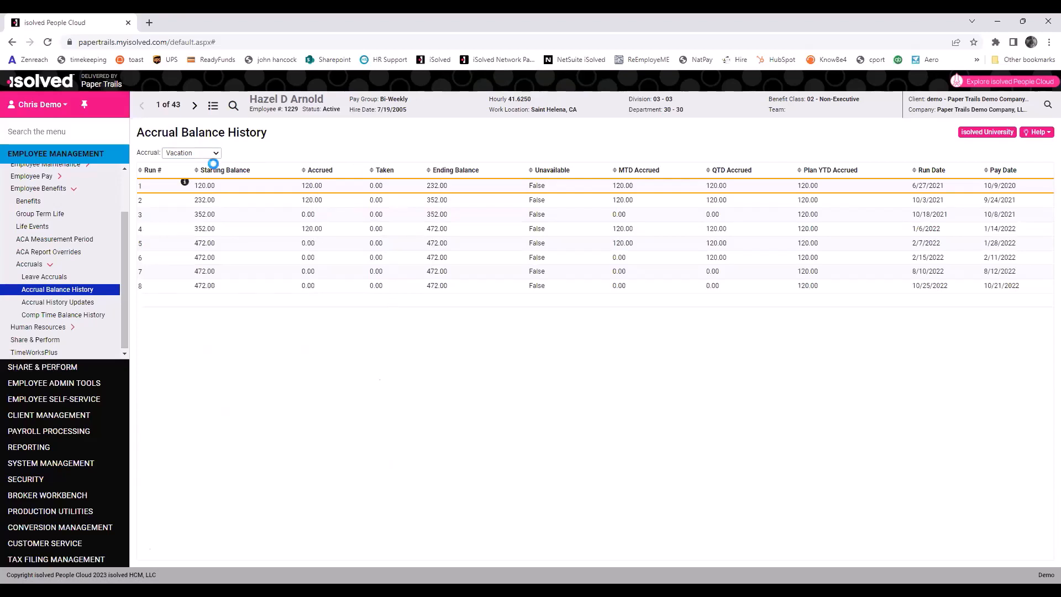
left_click(1006, 172)
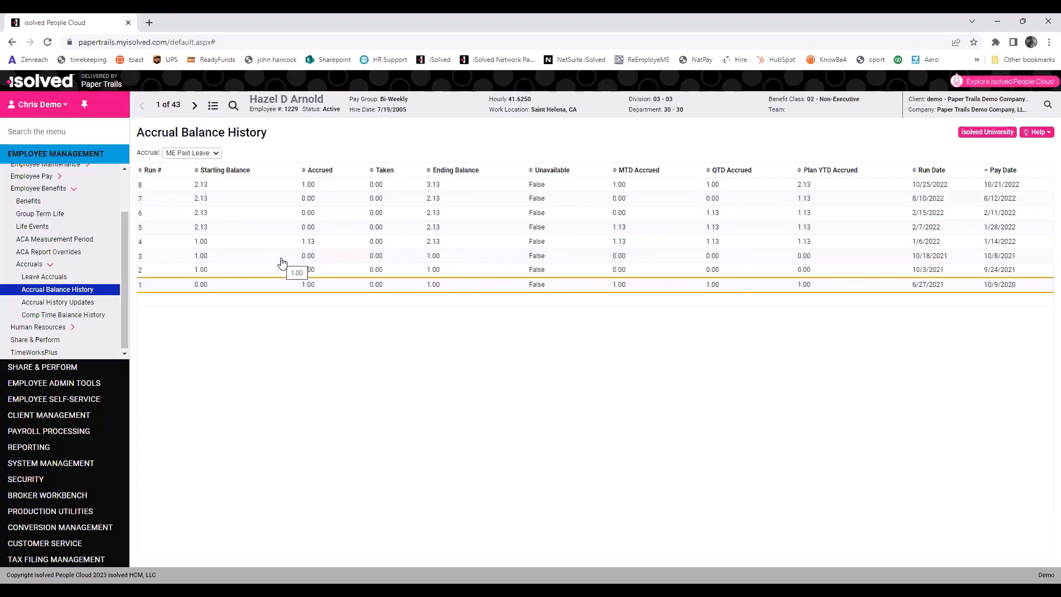
left_click(55, 278)
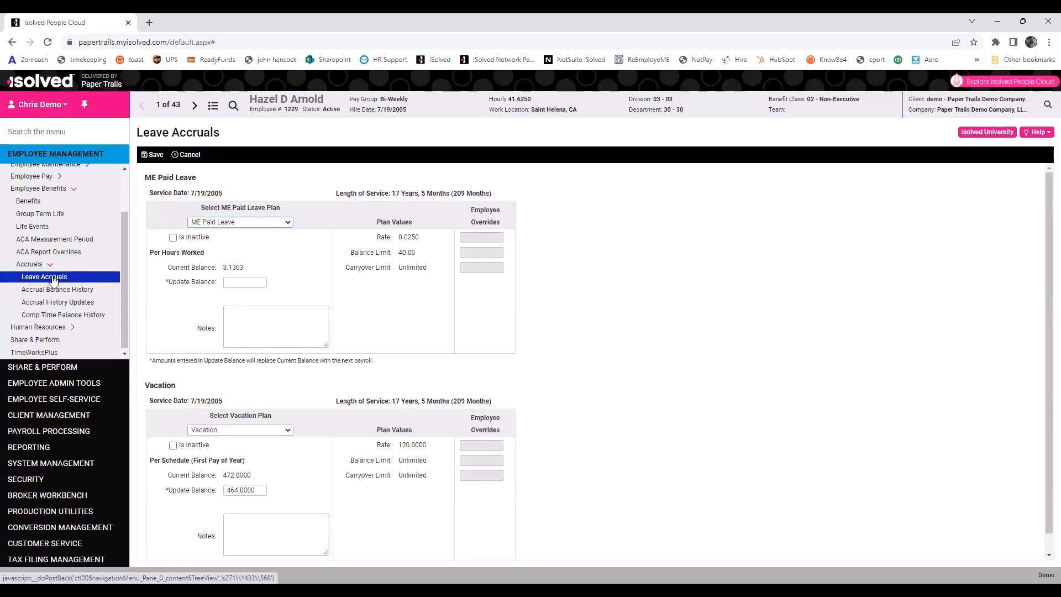
left_click(65, 293)
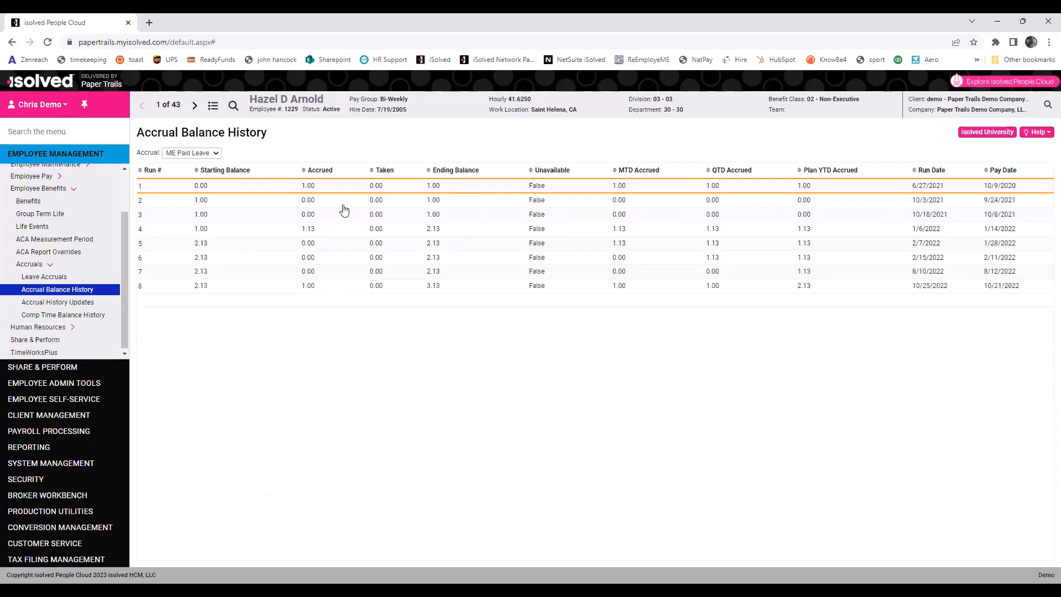
Under Human Resources, view the employee's Company Assets, Contacts, Documents, Notes and Prior Employment pages.
left_click(41, 190)
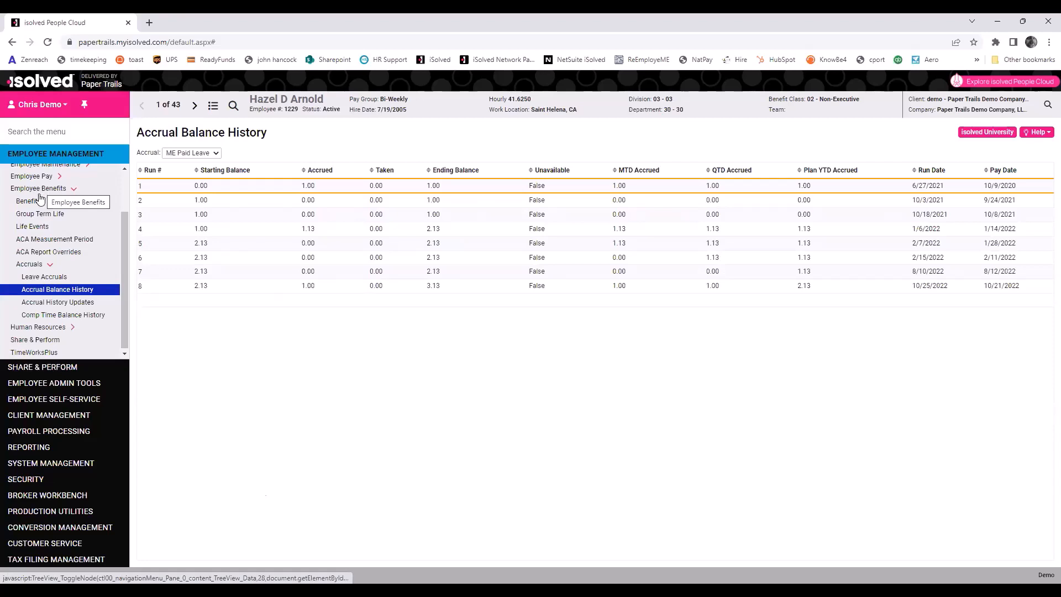
left_click(41, 258)
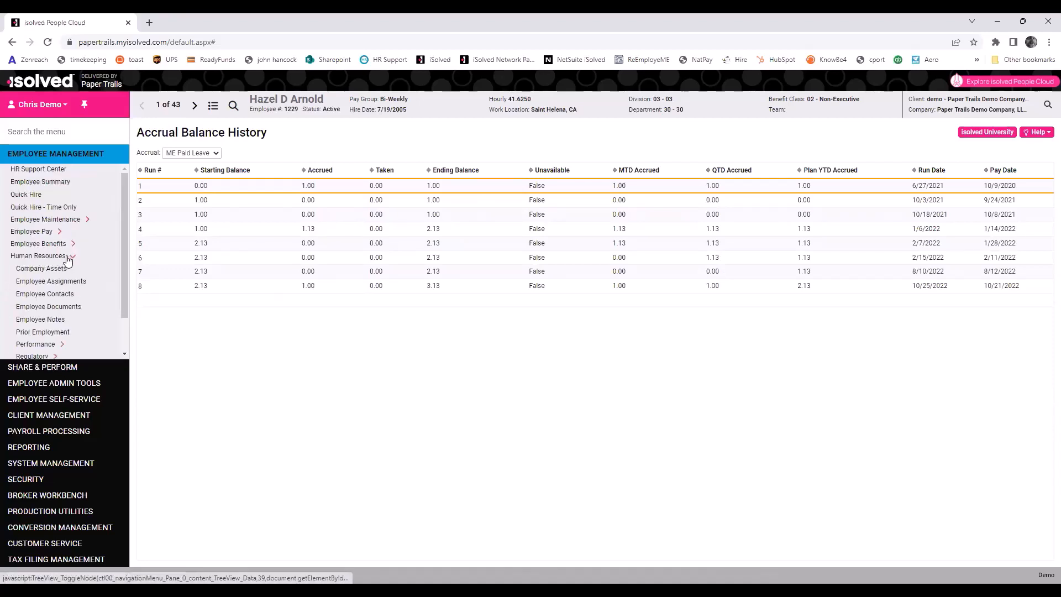
left_click_drag(124, 253, 124, 278)
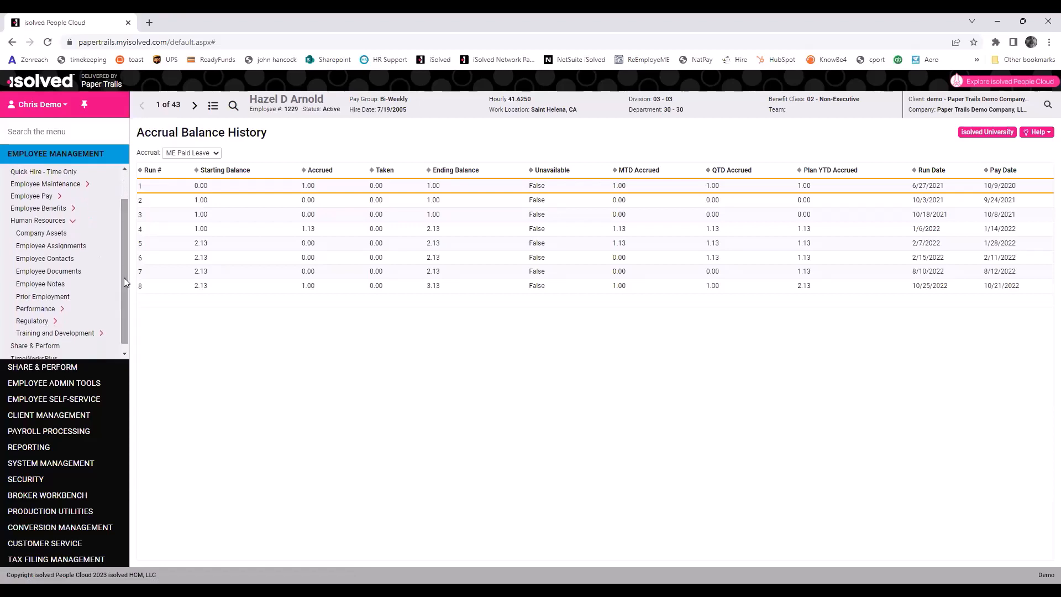
left_click(66, 235)
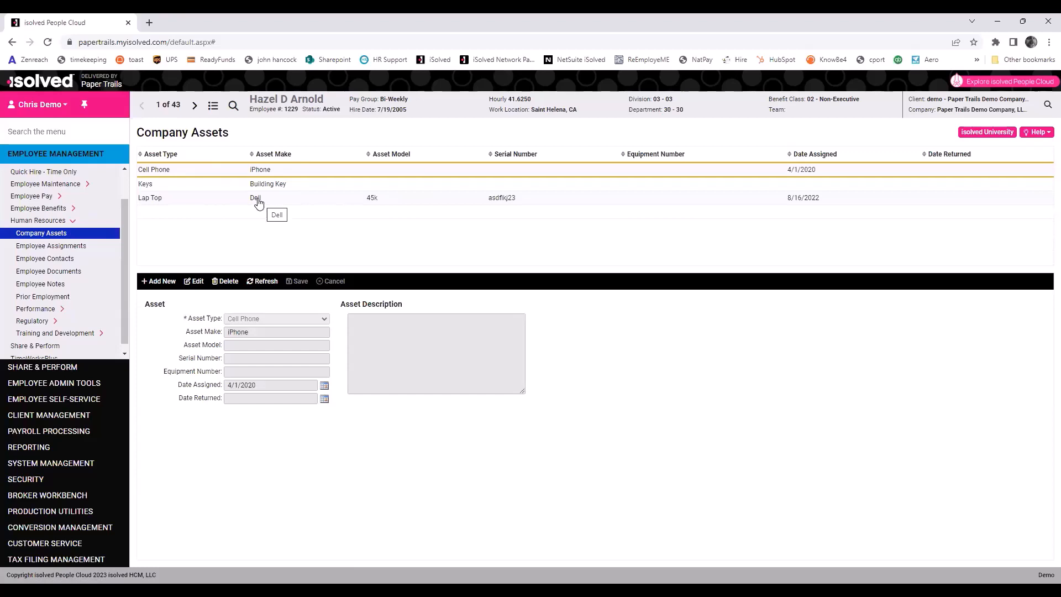
left_click(59, 259)
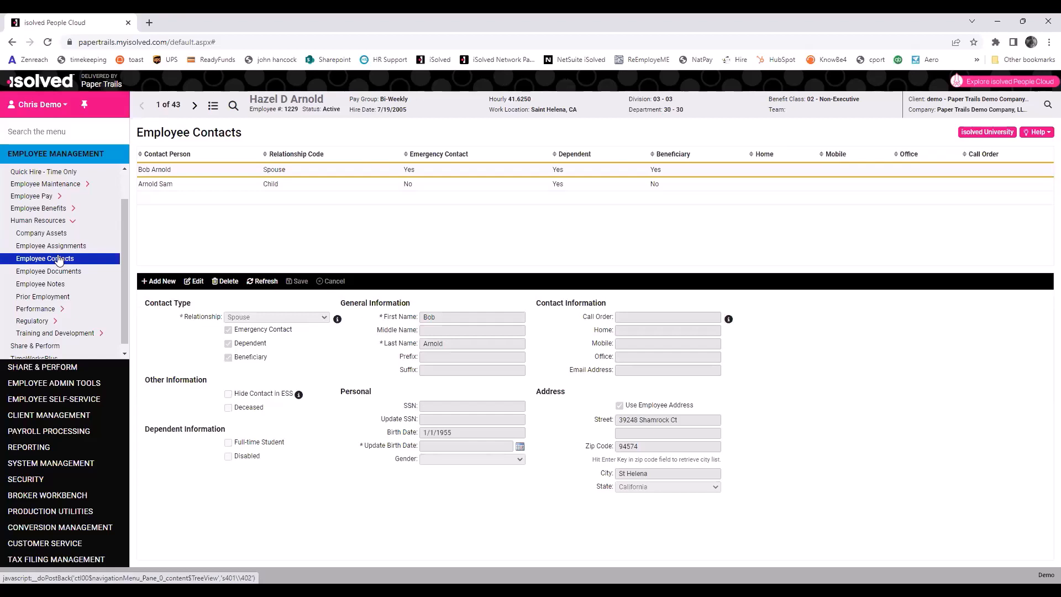
left_click(55, 271)
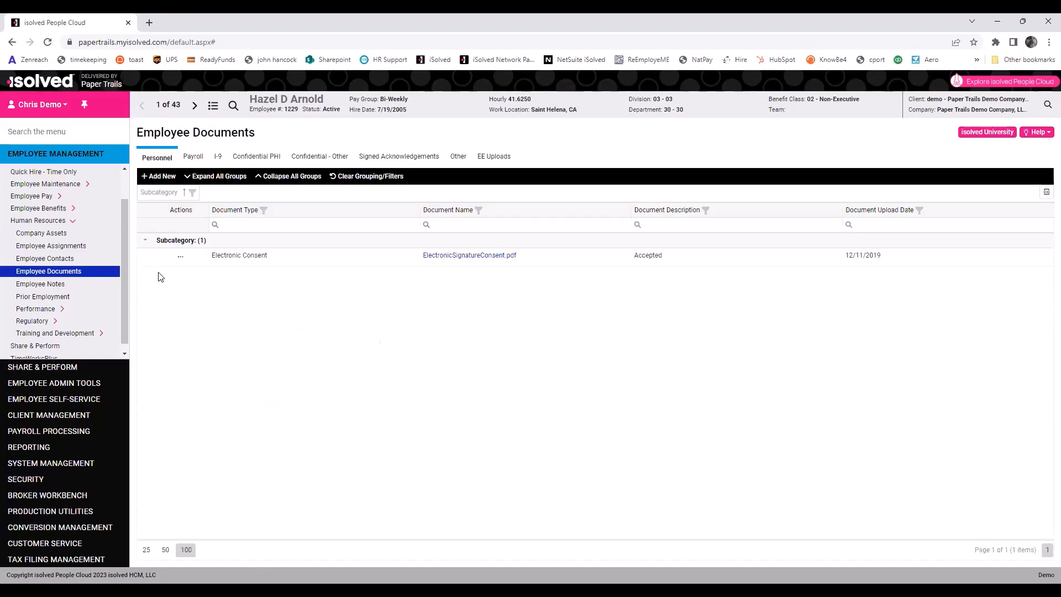
left_click(37, 285)
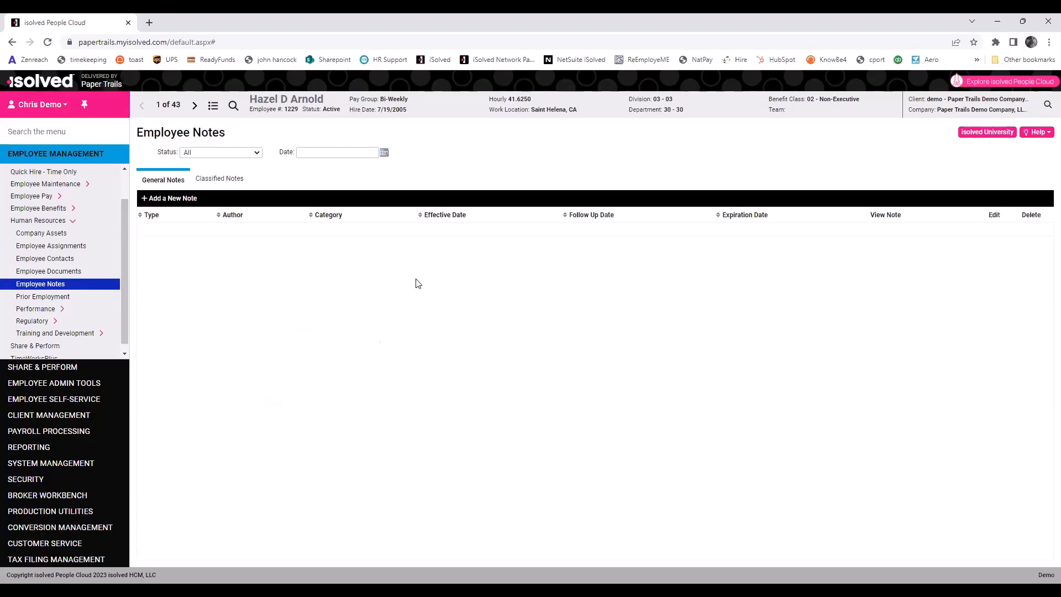
left_click(61, 299)
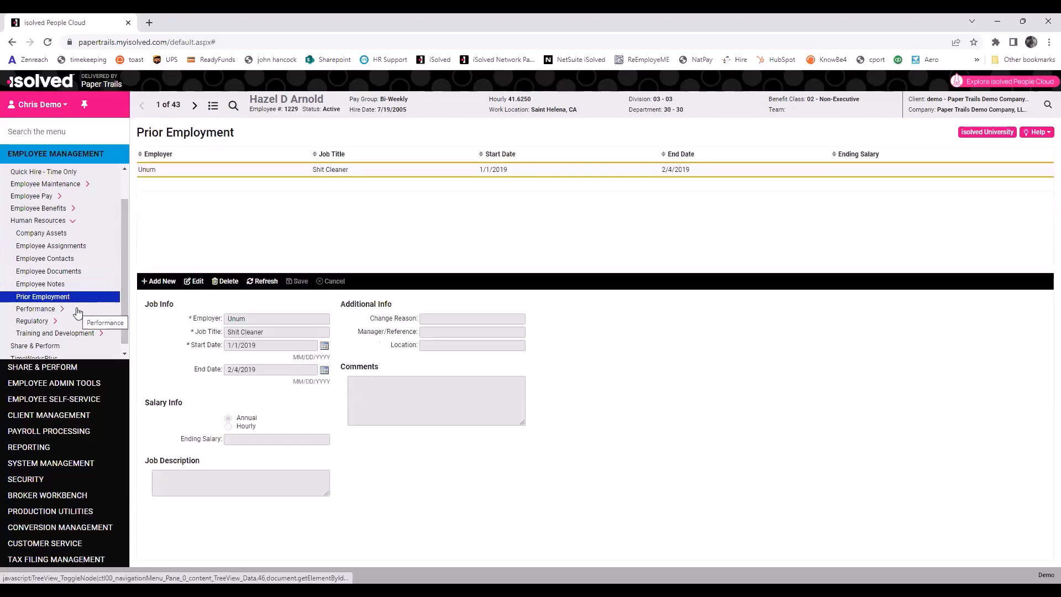
Revisit Employee Notes, then view the employee's Awards and Occurrences under Performance.
left_click(46, 288)
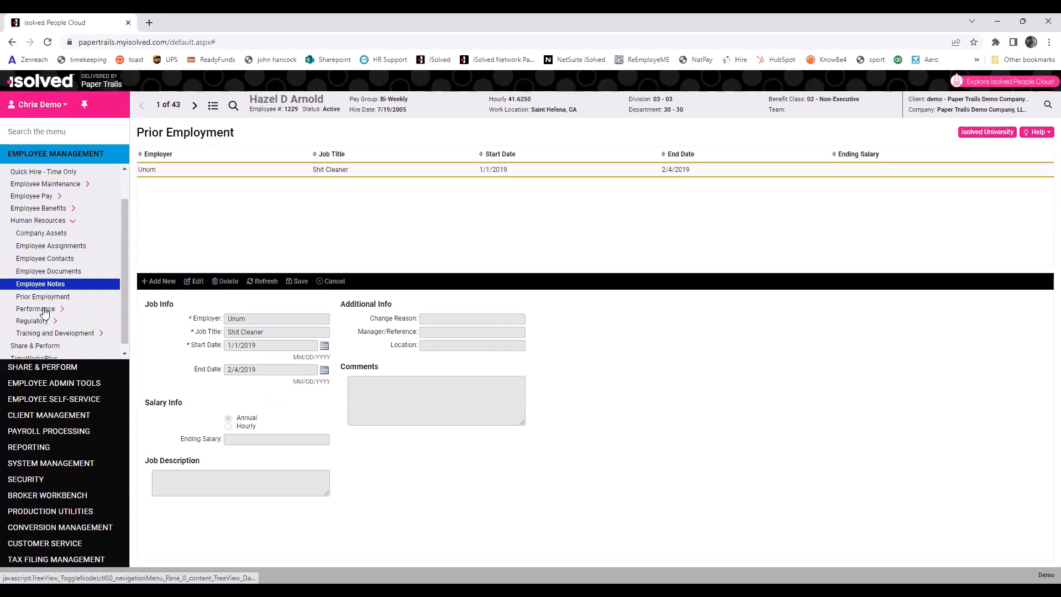
left_click(45, 310)
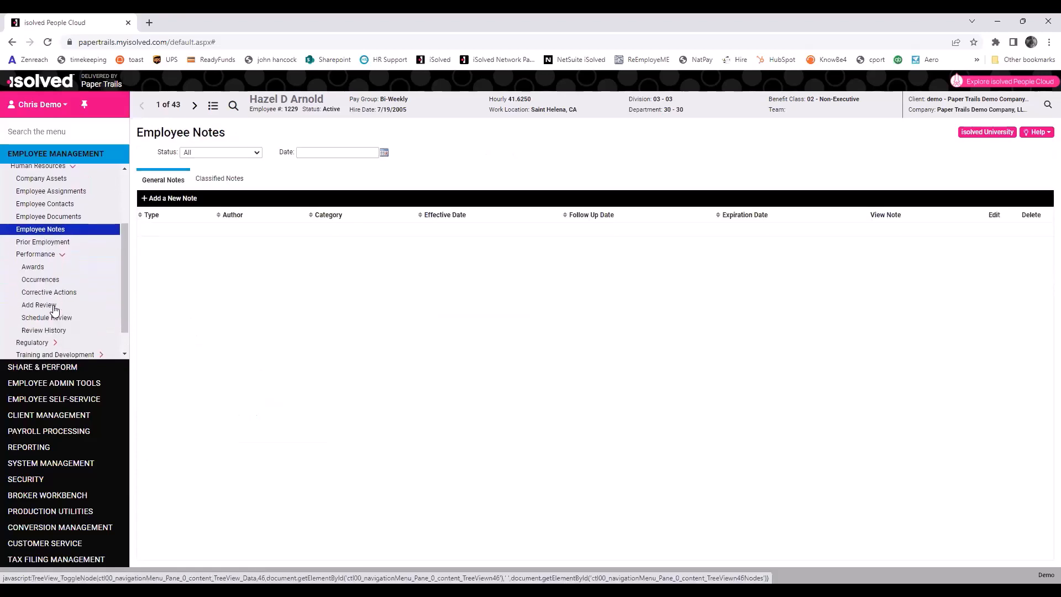
left_click(39, 268)
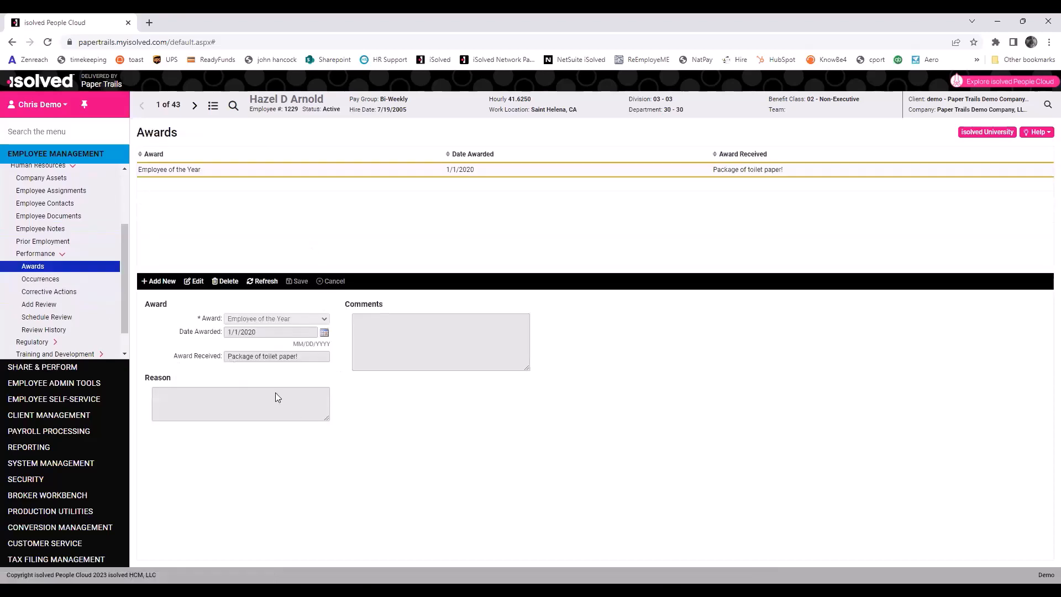
left_click(45, 282)
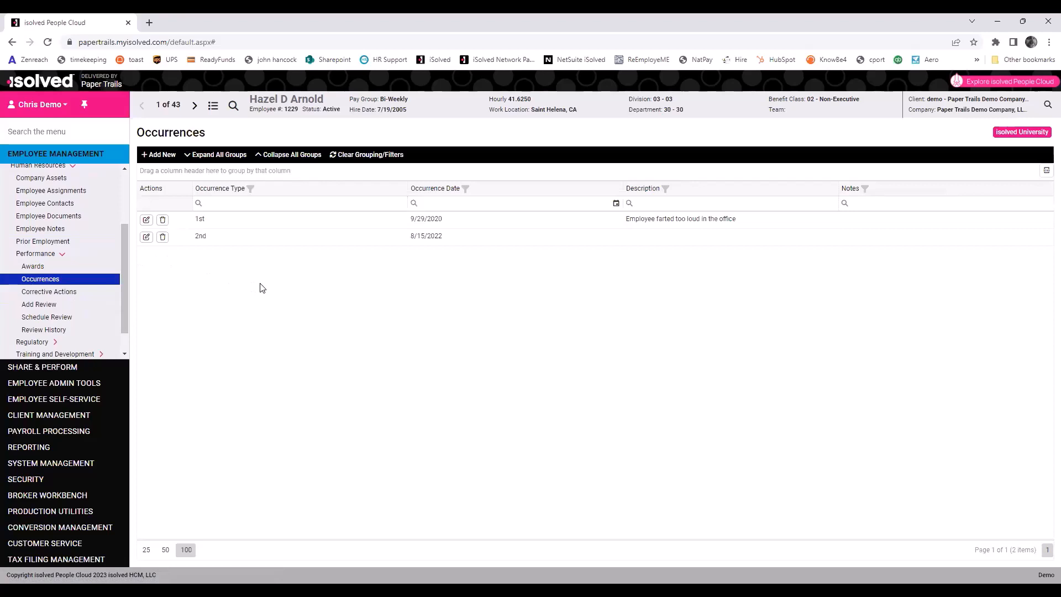
scroll(51, 318, "down", 1)
View the employee's Certifications and Education records under Regulatory and Training and Development.
left_click(39, 314)
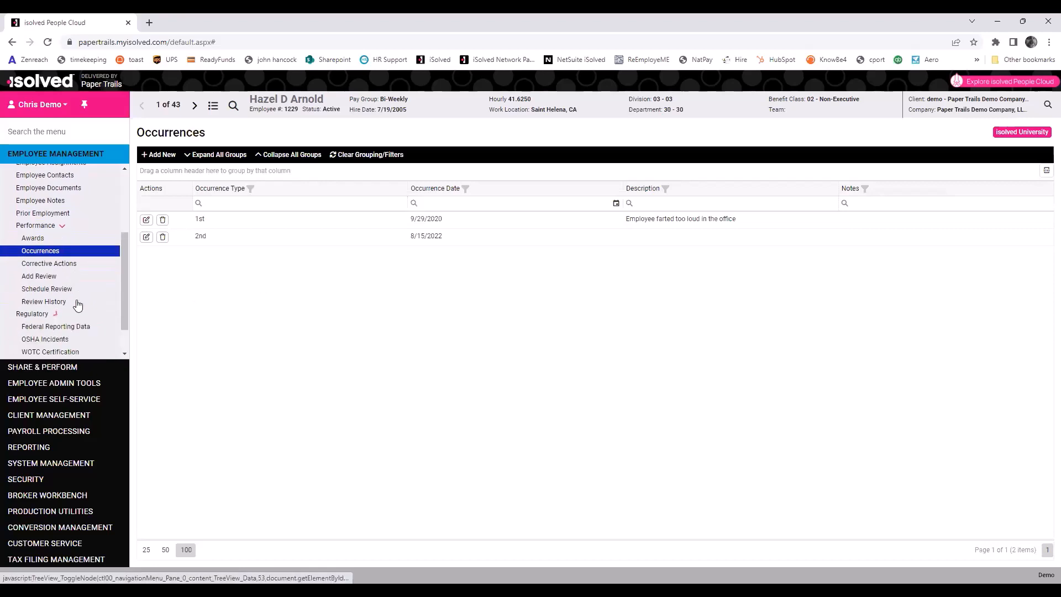
scroll(75, 305, "down", 2)
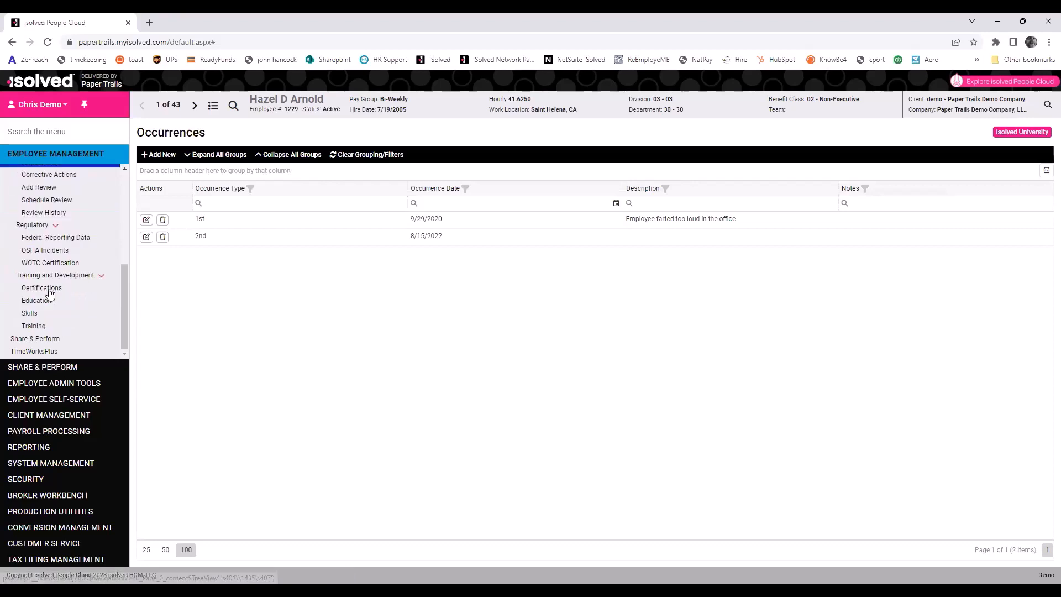
left_click(45, 289)
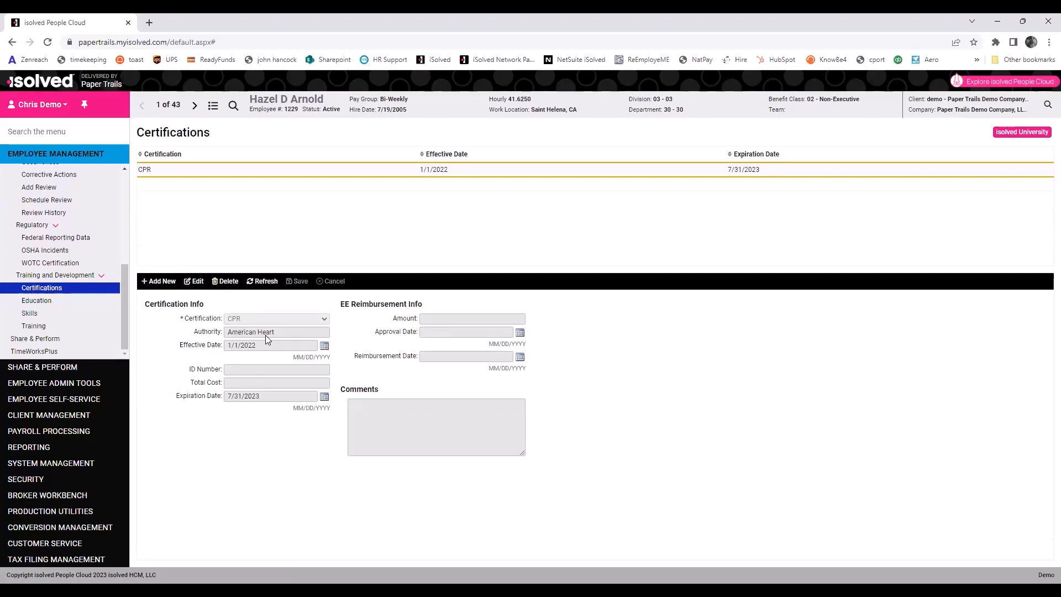
left_click(45, 301)
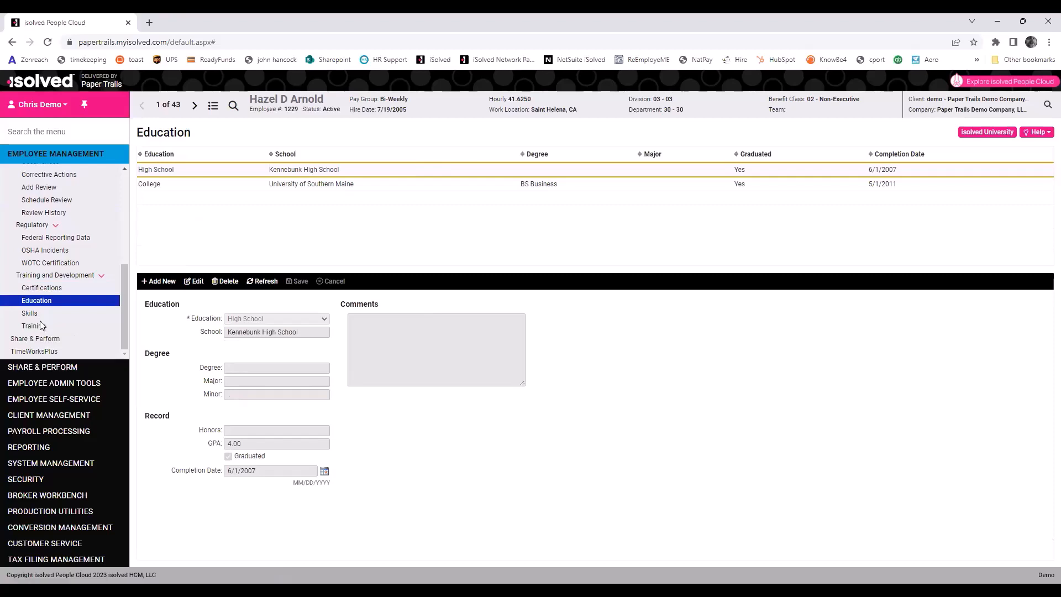
left_click_drag(125, 311, 122, 325)
Show '1 - January Anniversaries' in the Employee Analytics Anniversaries report, then open Birthdays.
left_click(90, 384)
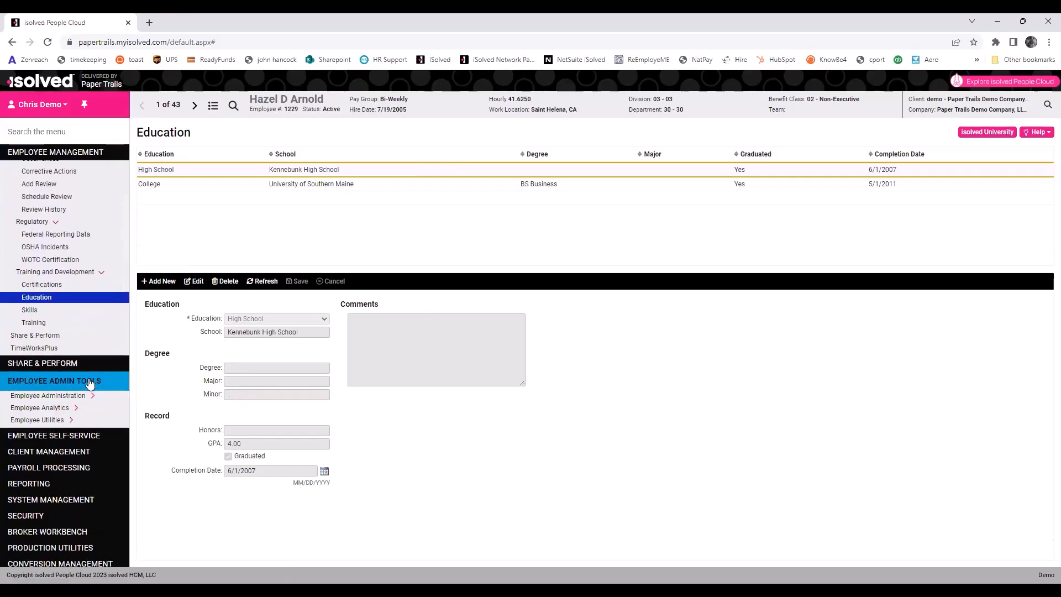
left_click(41, 214)
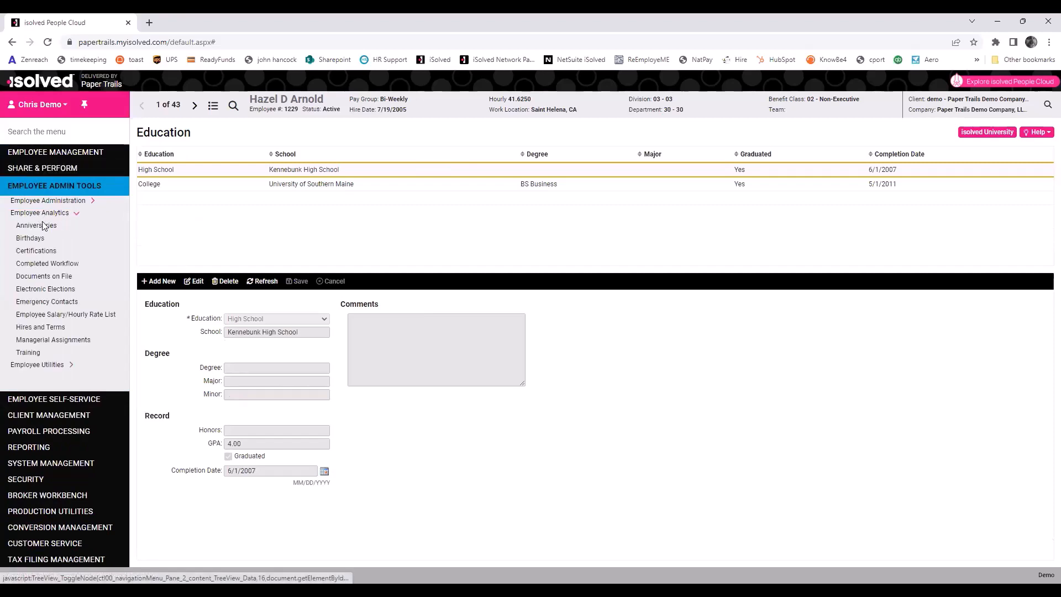
left_click(44, 229)
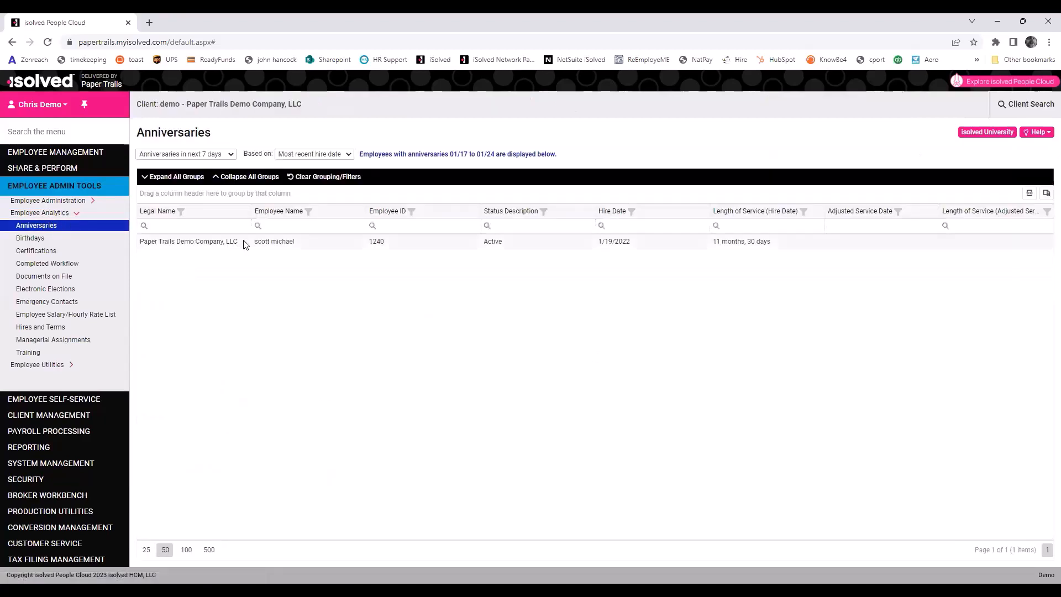
left_click(225, 157)
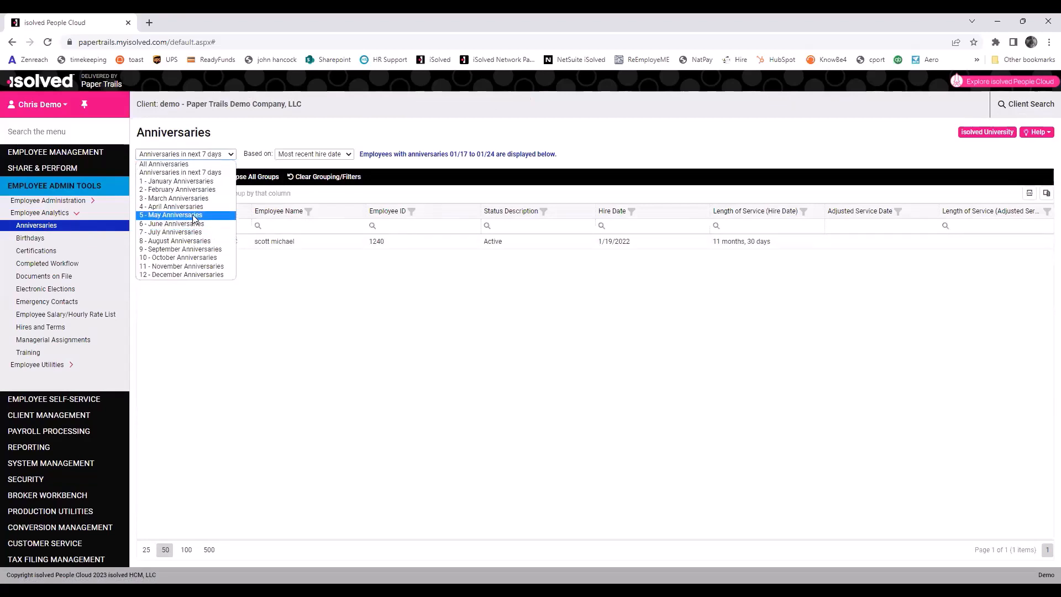
left_click(190, 183)
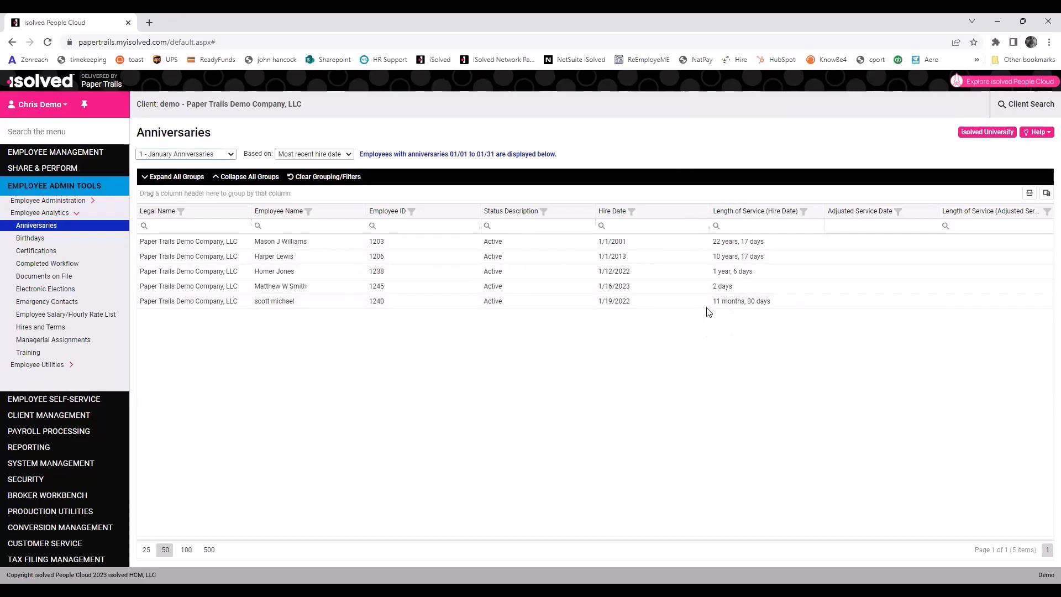
left_click(33, 238)
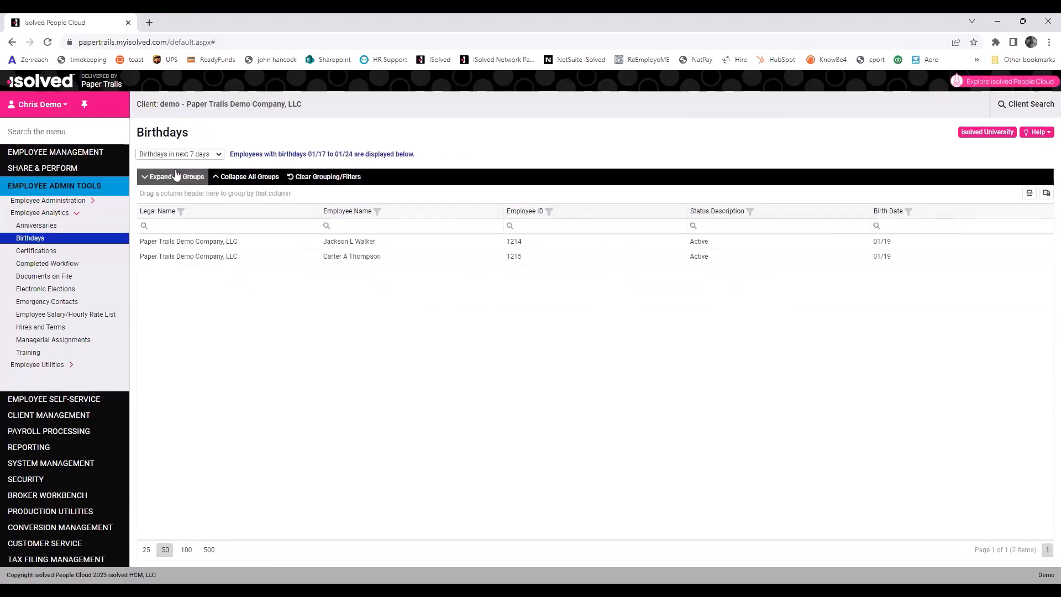
Show '1 - January Birthdays', then open the Certifications report with its one CPR certification.
left_click(185, 154)
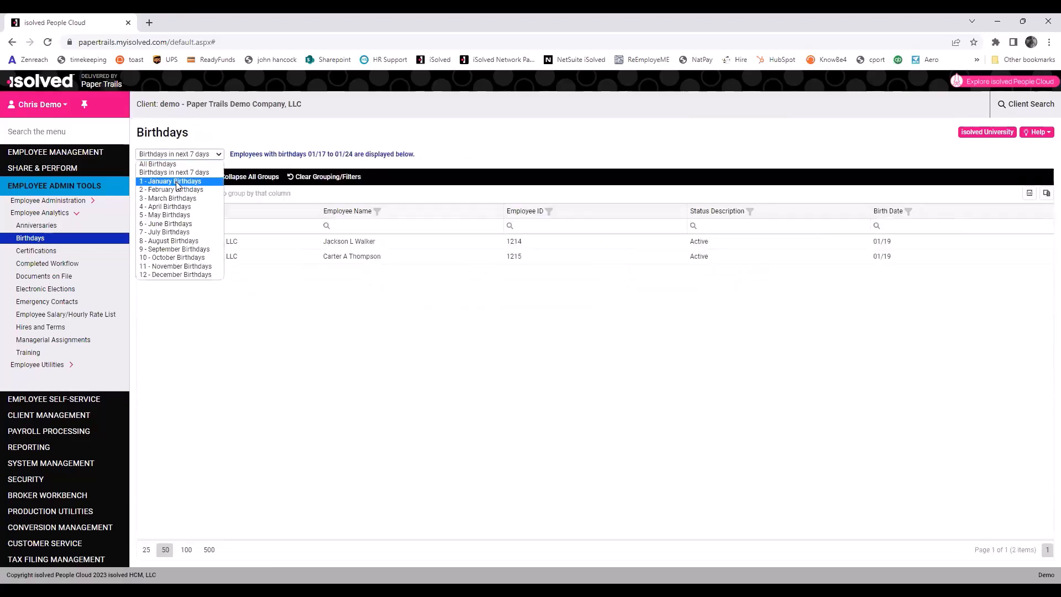
left_click(176, 186)
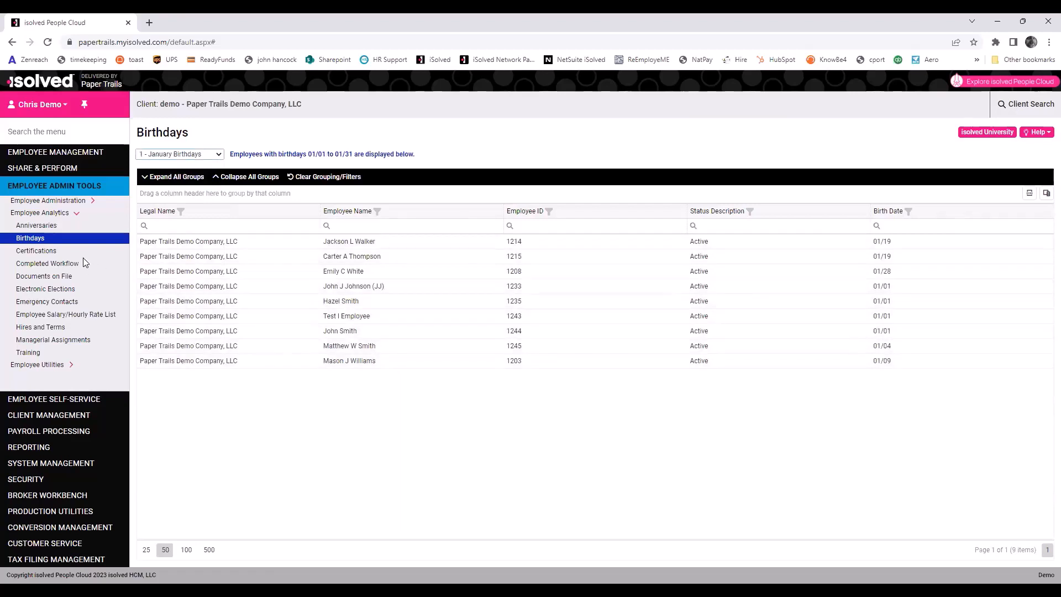
left_click(50, 251)
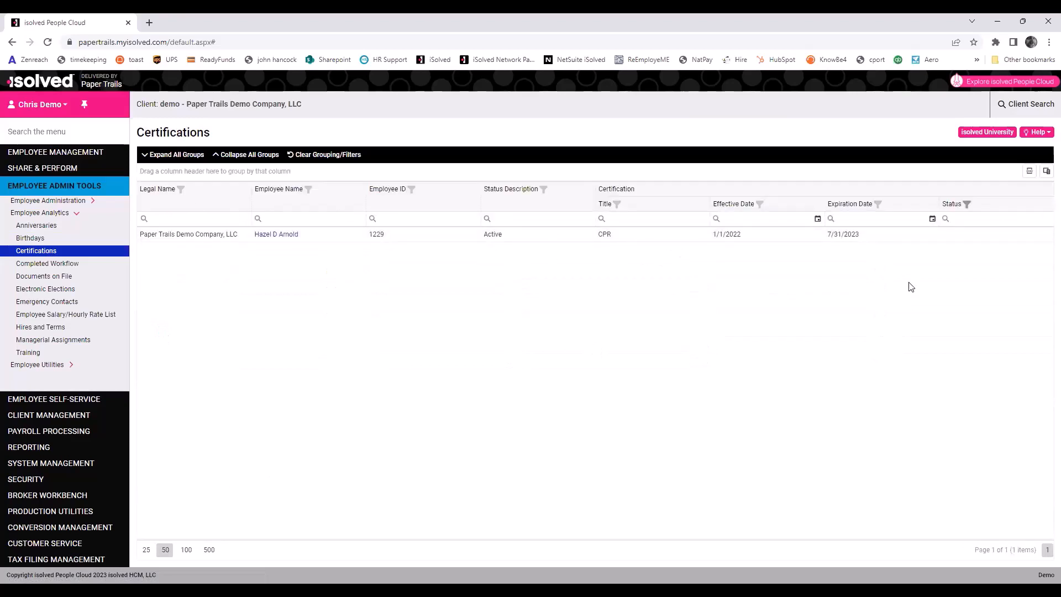
Check the Certifications Title filter without changing it, then go to Documents on File.
left_click(617, 205)
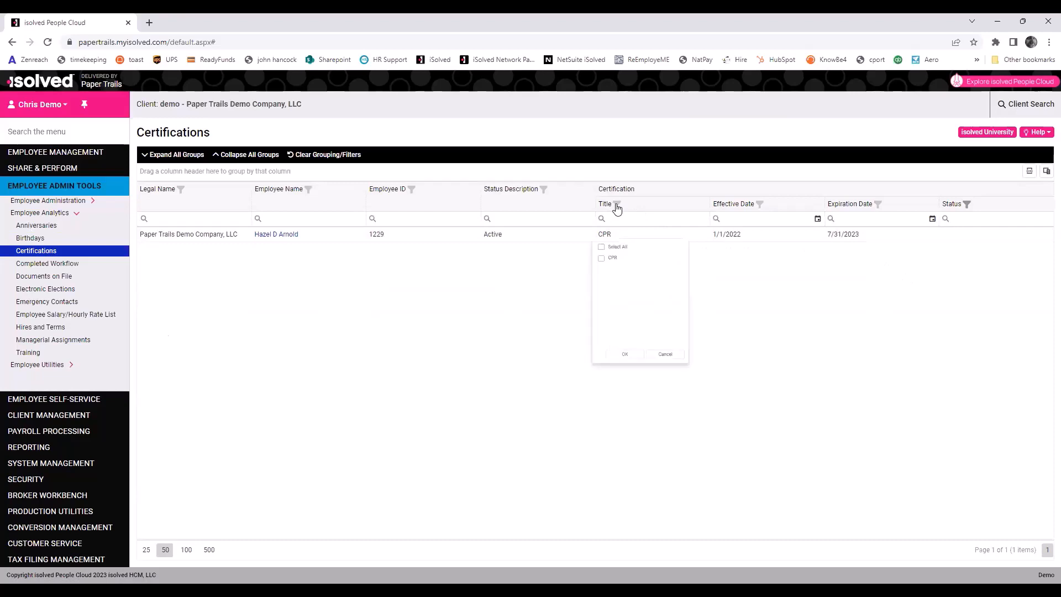
left_click(671, 377)
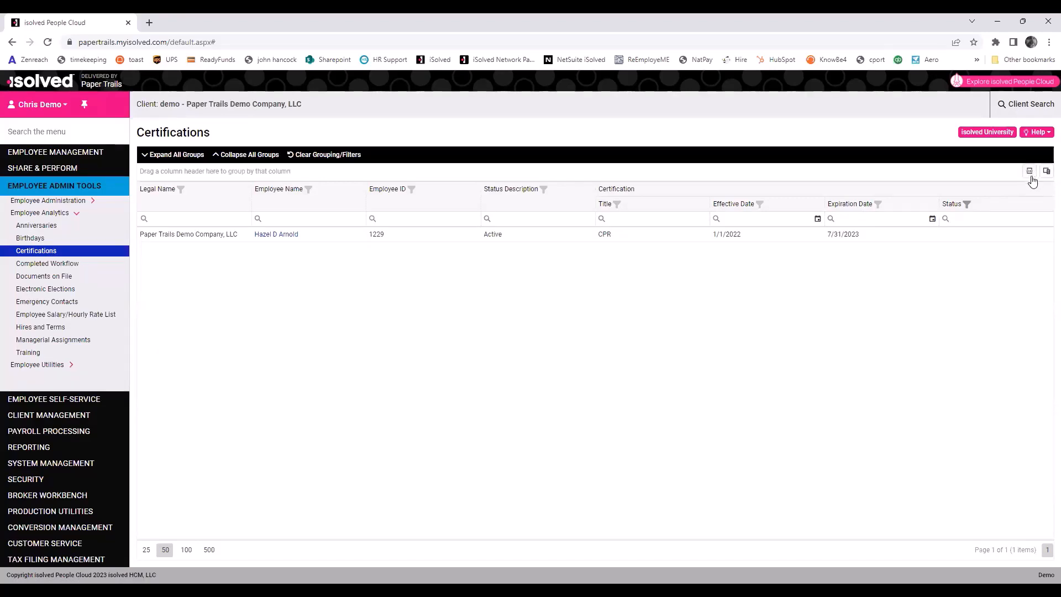
left_click(41, 278)
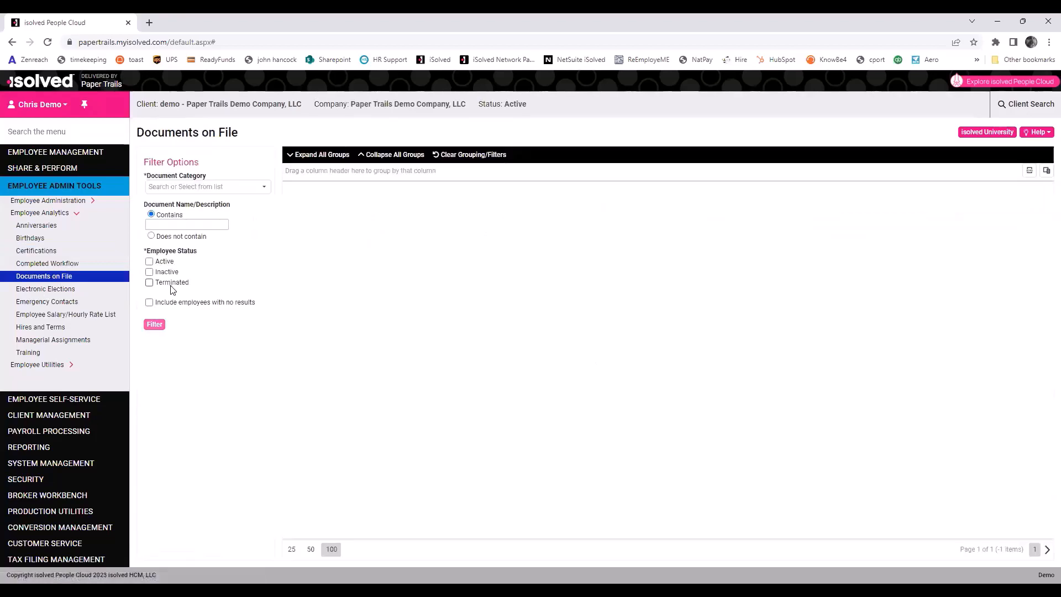
Set the Documents on File category to I-9 and document type to Employee I-9.
left_click(250, 188)
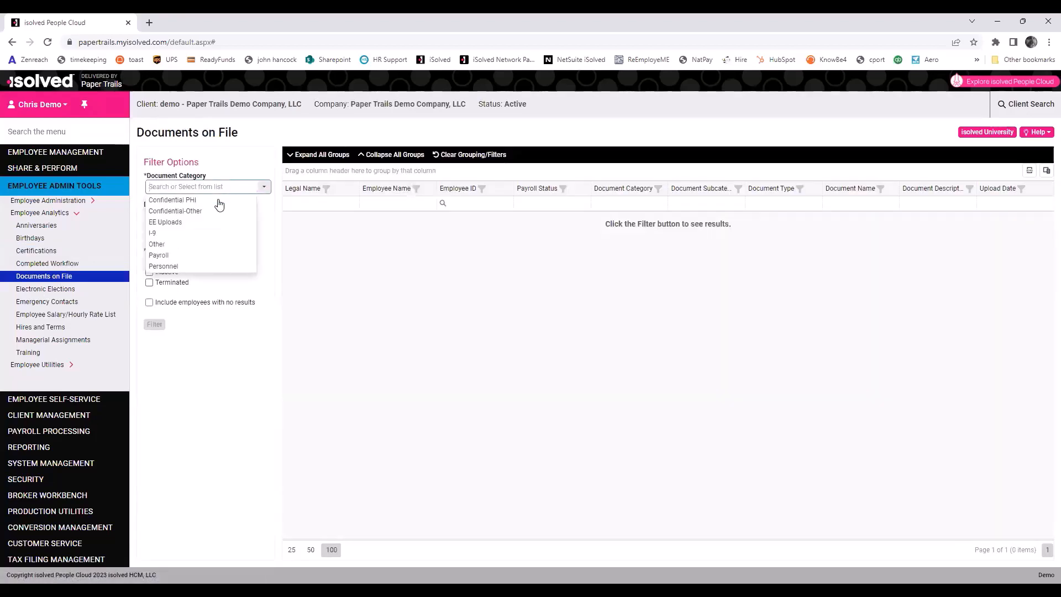
left_click(159, 233)
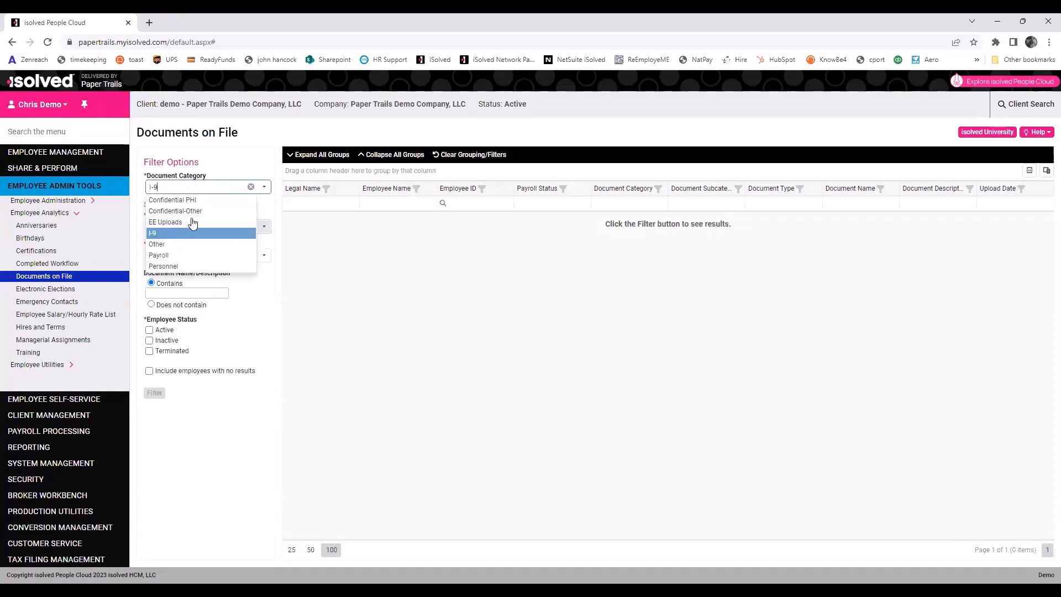
left_click(265, 227)
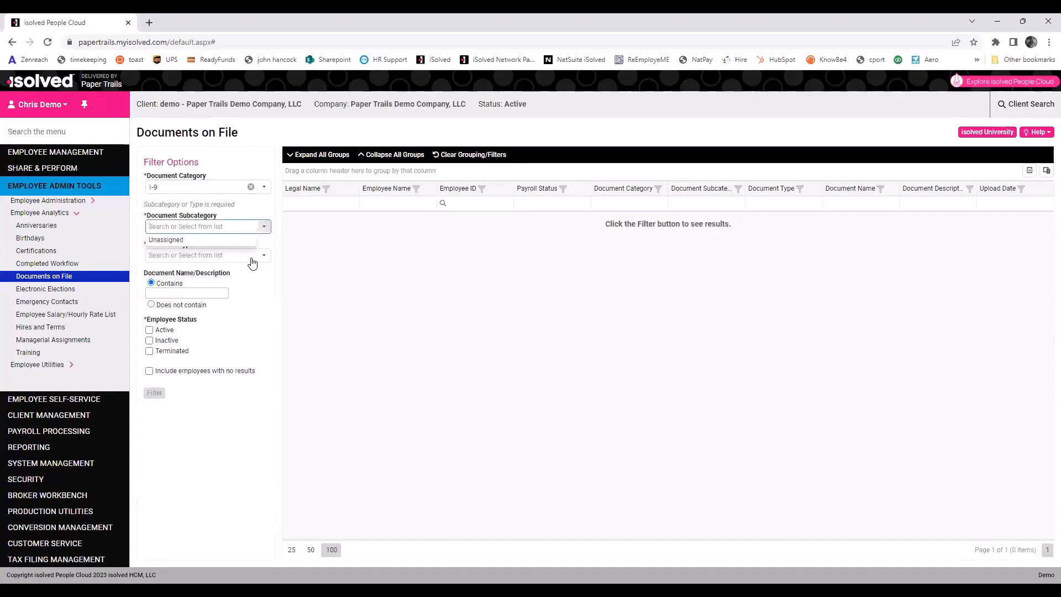
left_click(233, 314)
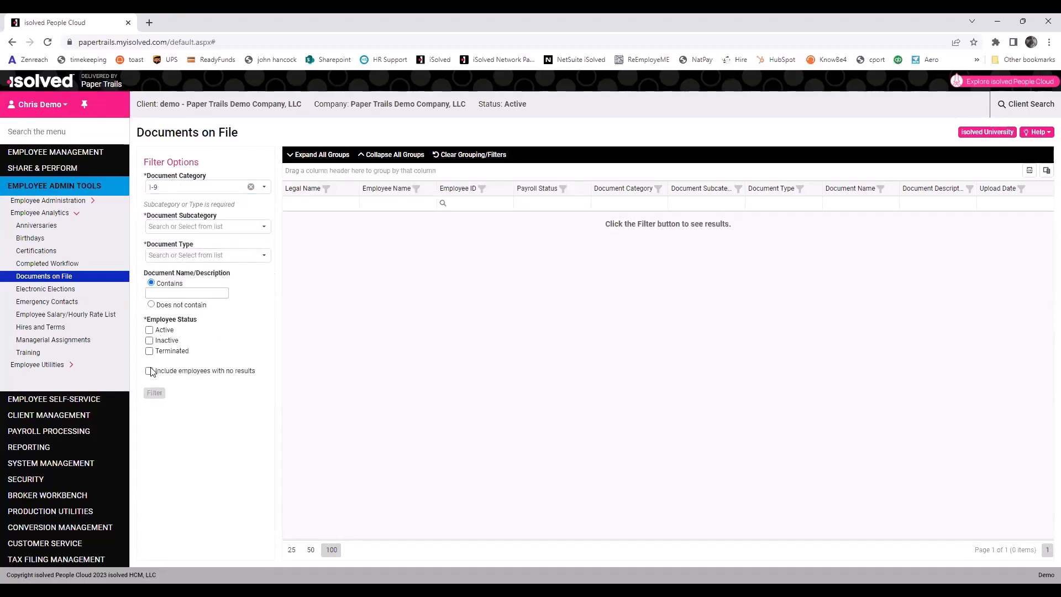
left_click(265, 258)
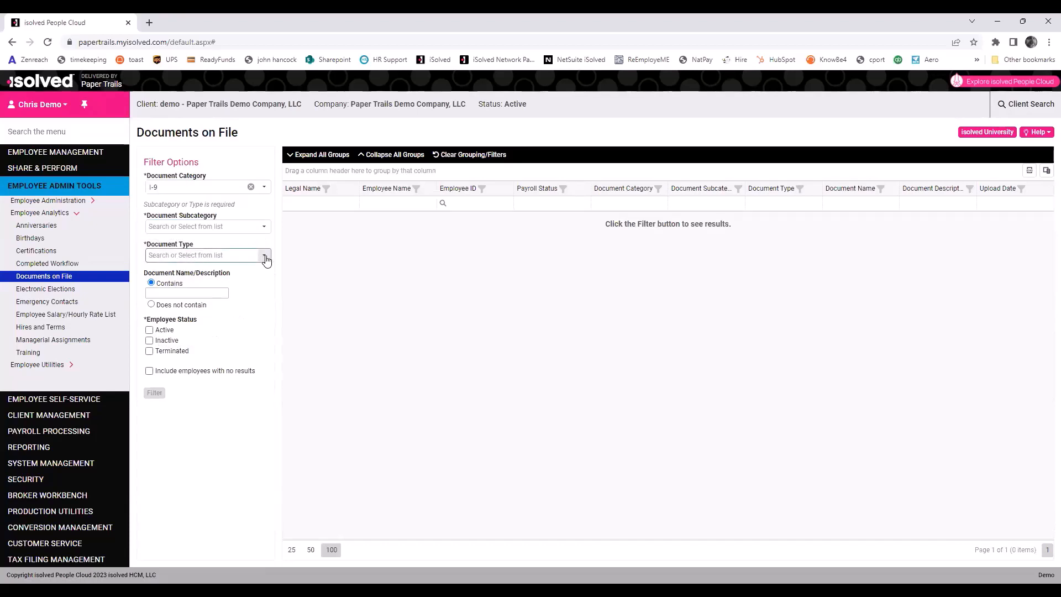
left_click(266, 258)
left_click(212, 268)
Filter to active employees with I-9 documents on file, finding four, then open Emergency Contacts.
left_click(150, 330)
left_click(149, 371)
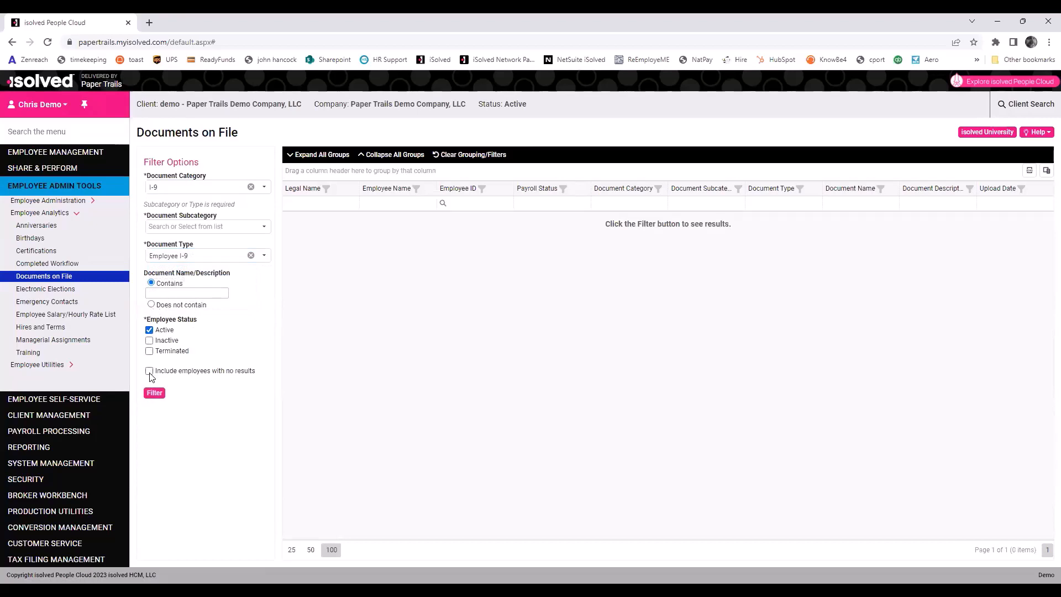
left_click(157, 393)
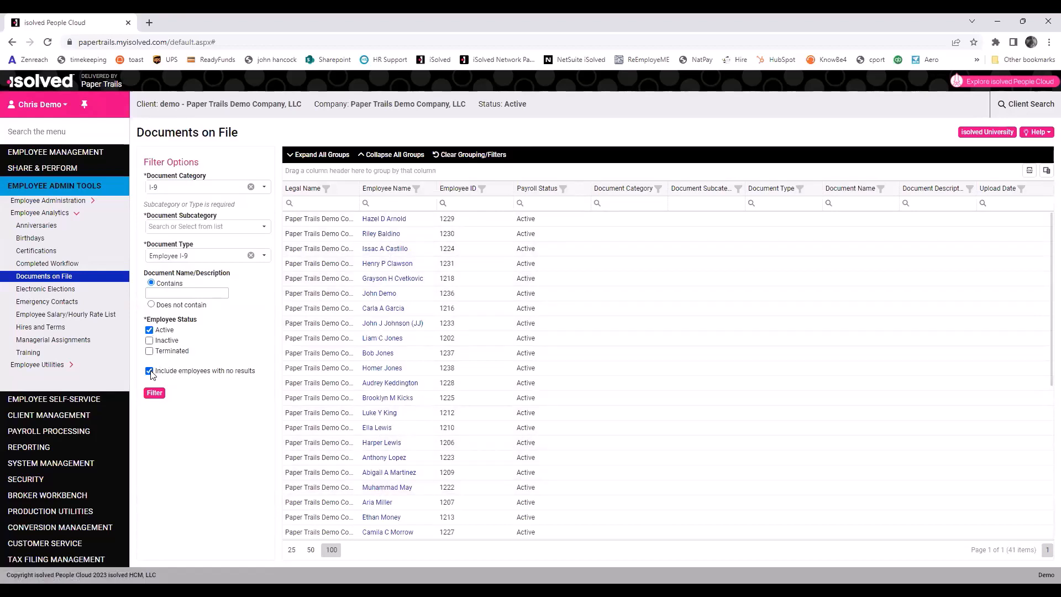
left_click(154, 390)
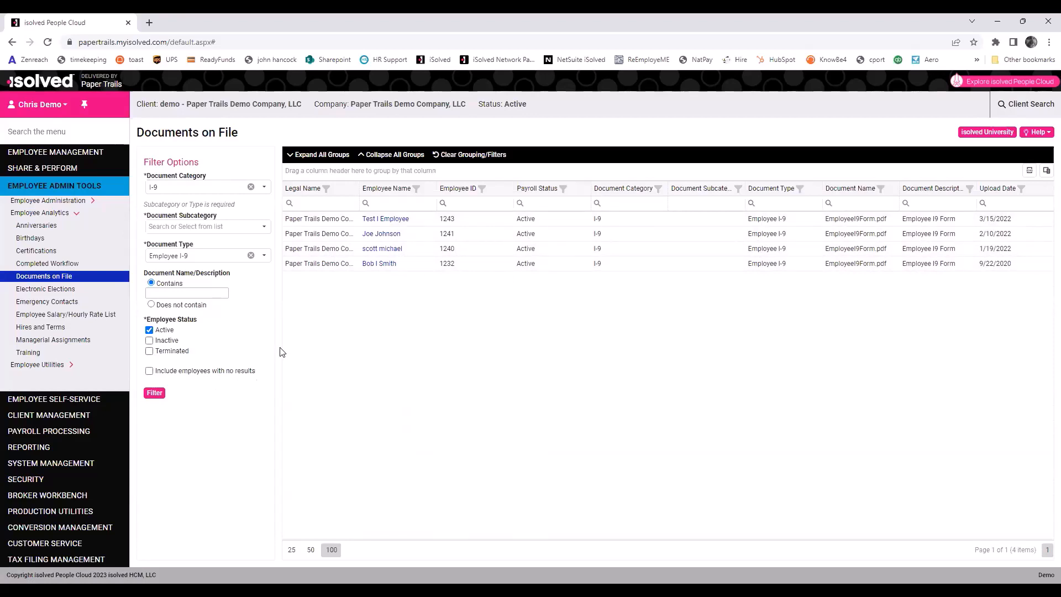
left_click(44, 304)
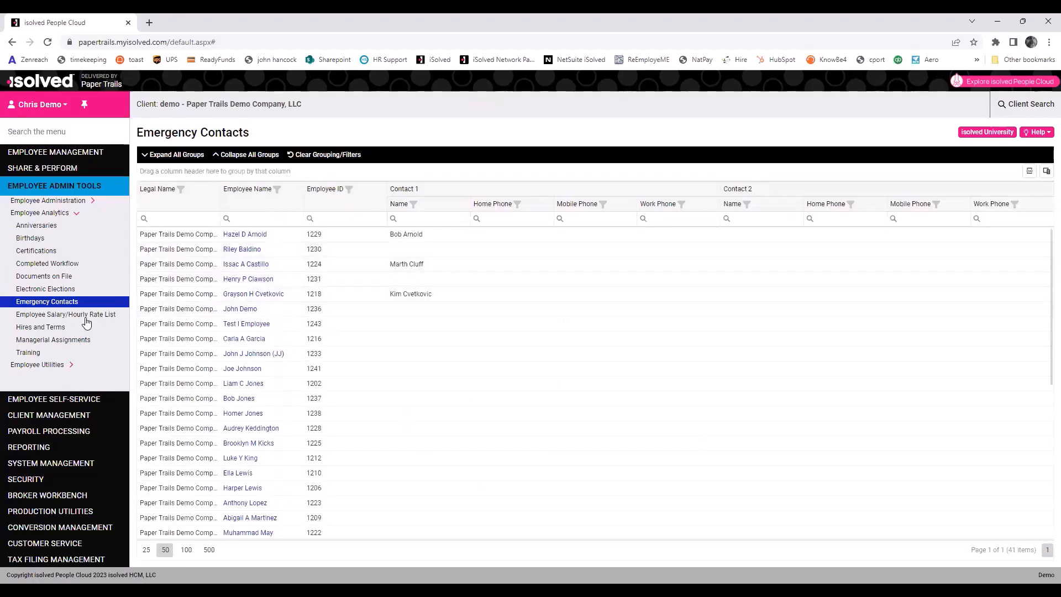
Open the Employee Salary/Hourly Rate List and sort it by hourly rate ascending from 15.00.
left_click(124, 318)
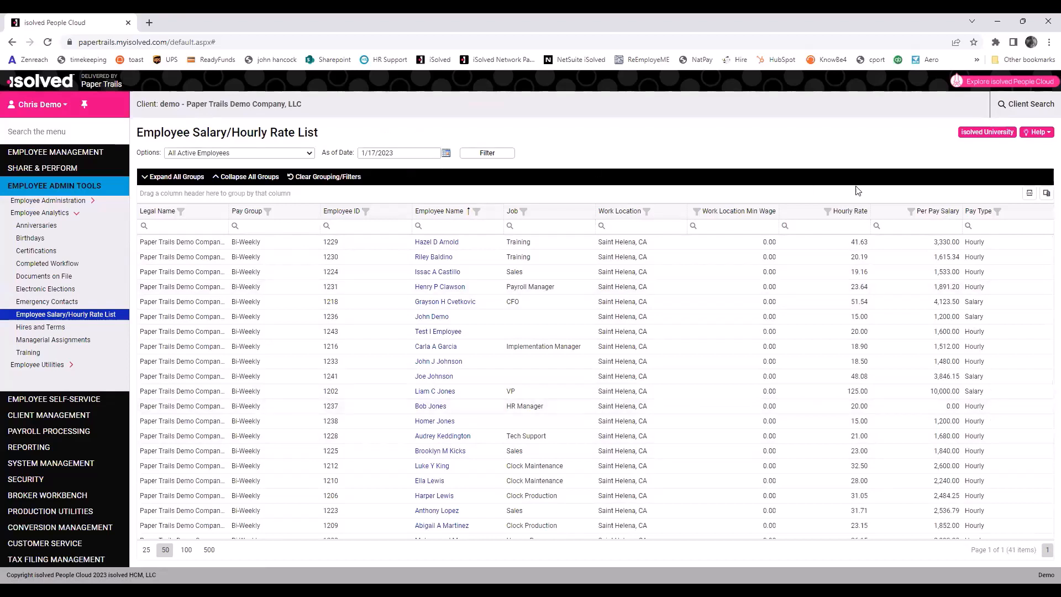
left_click(843, 212)
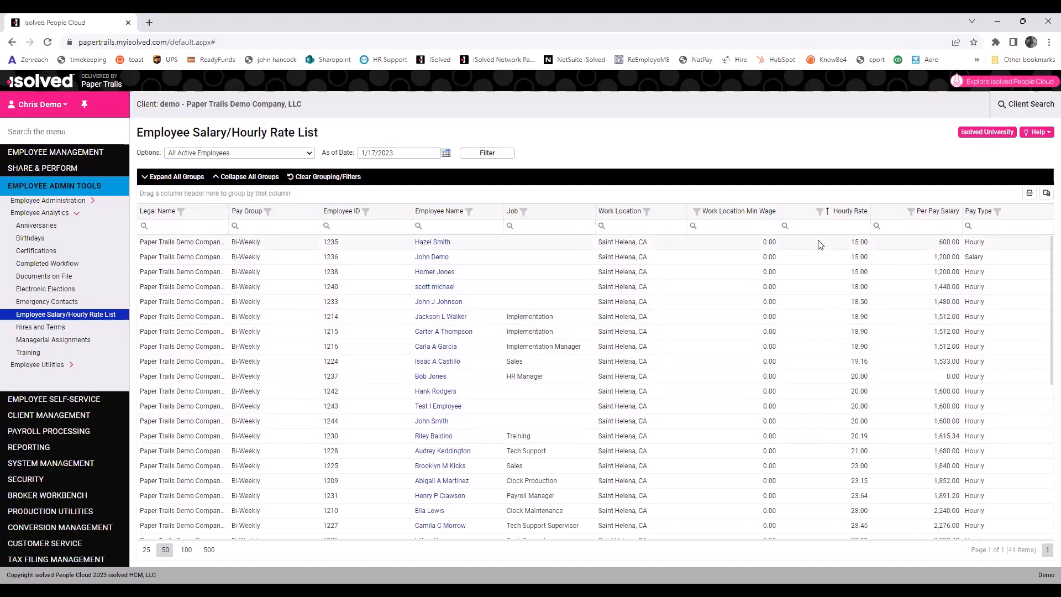
left_click(38, 329)
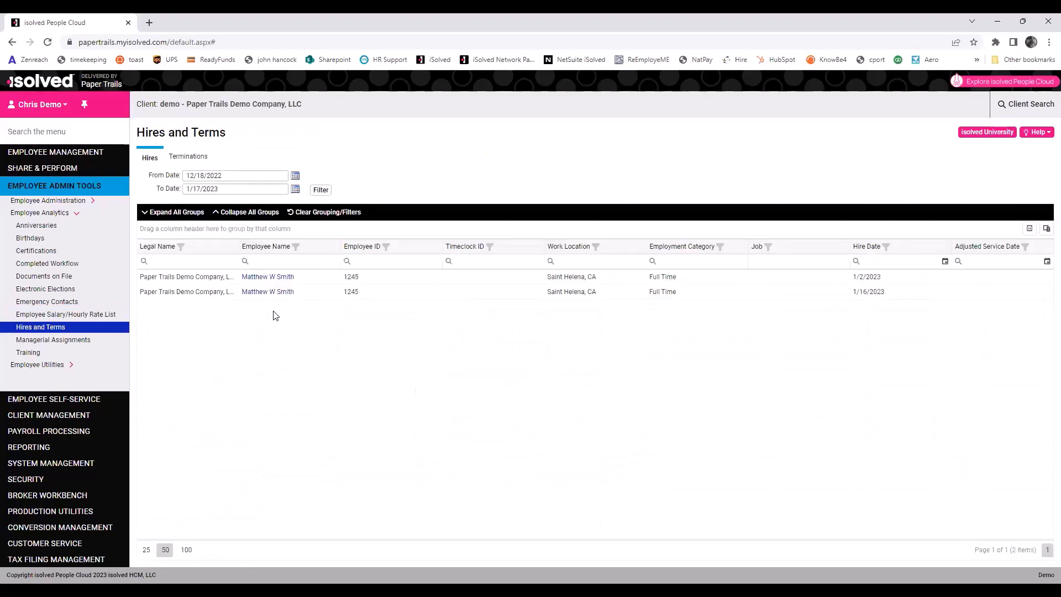
Check the Terminations and Hires tabs, open the empty Training report, and expand Employee Utilities.
left_click(188, 158)
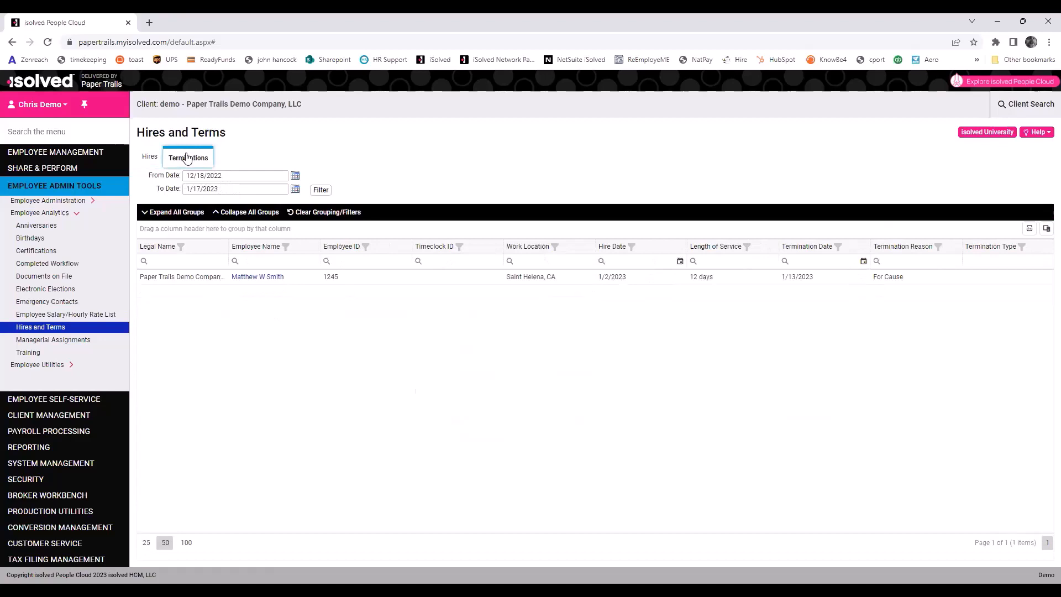
left_click(150, 157)
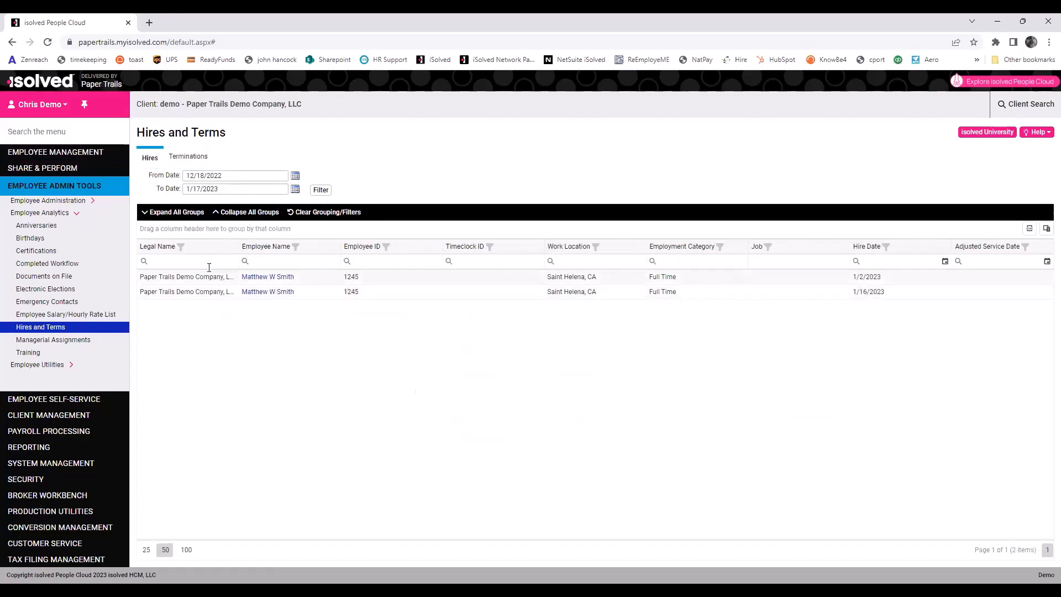
left_click(31, 354)
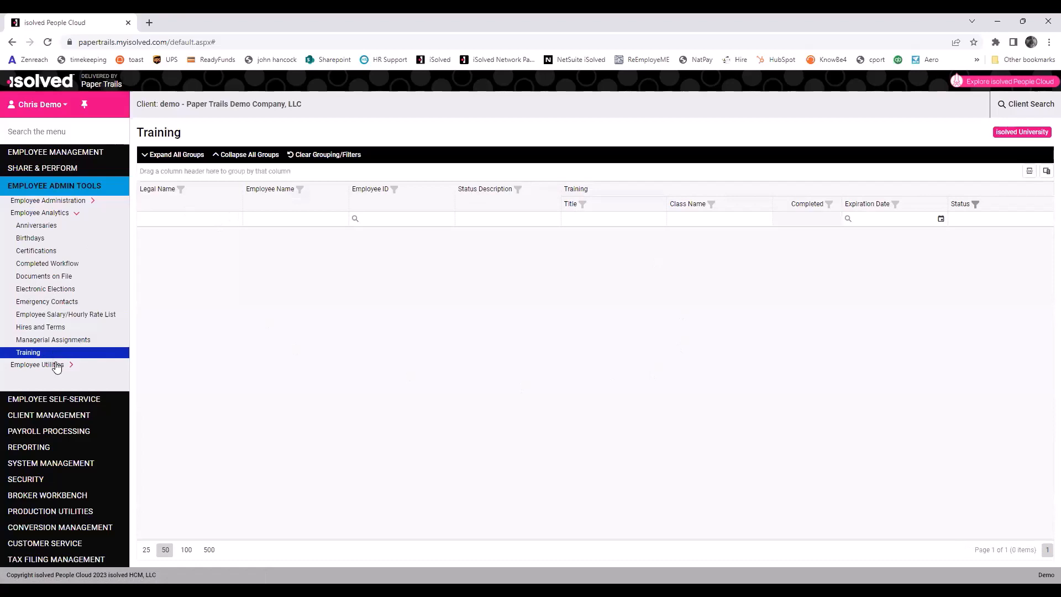
left_click(46, 215)
left_click(51, 226)
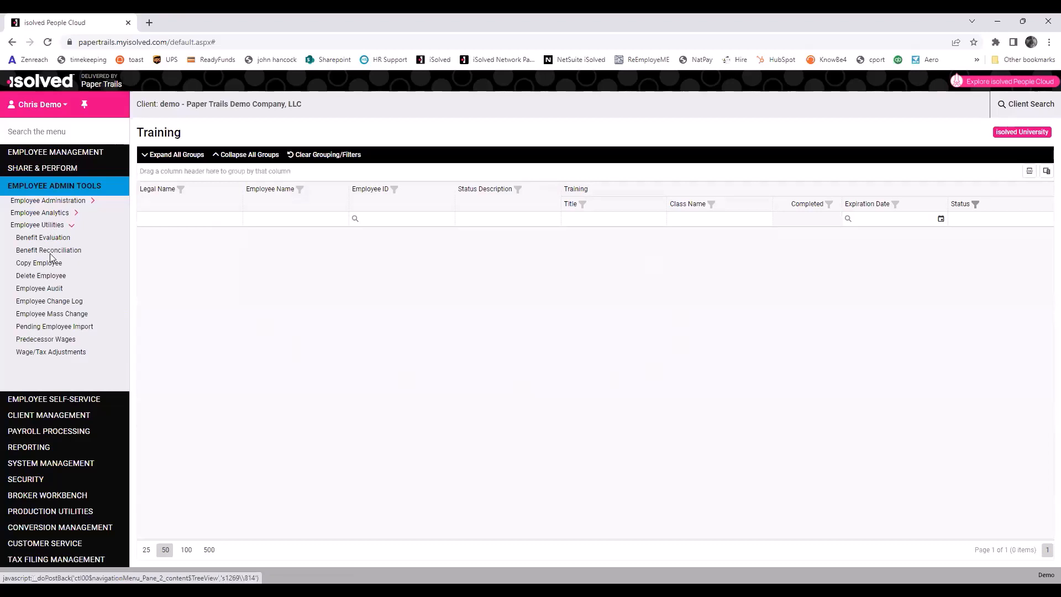
Review the Self-Service Management account status grid, then list employees awaiting self-service access on Enable Access.
left_click(49, 203)
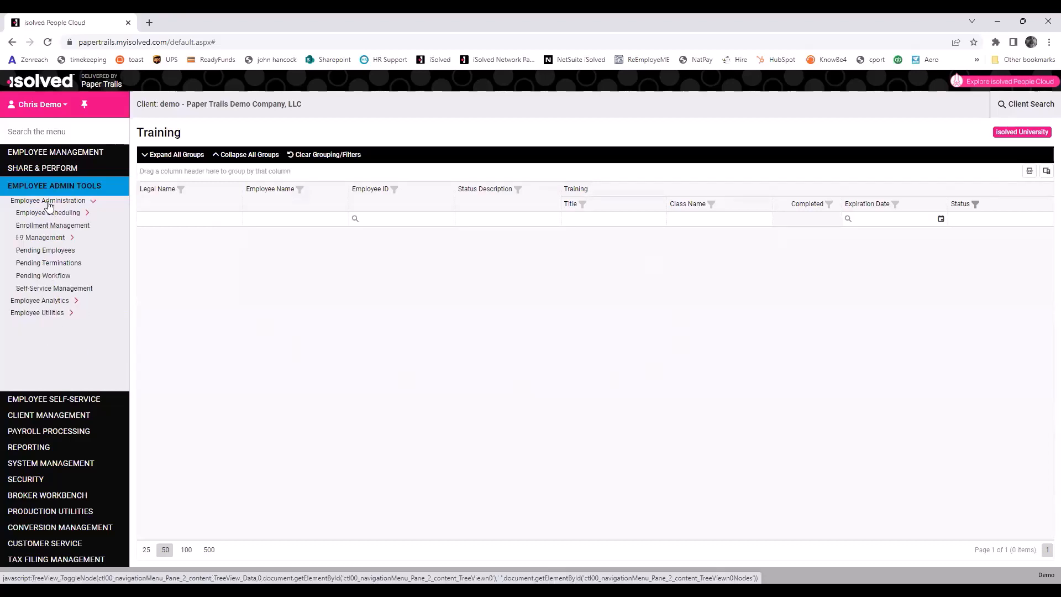
left_click(73, 290)
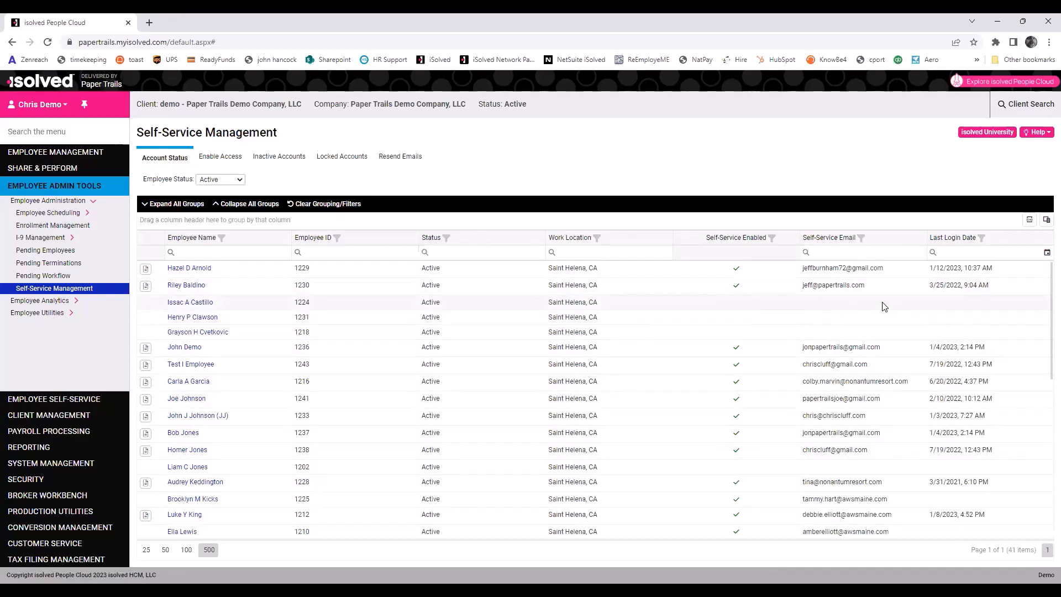
scroll(749, 287, "down", 4)
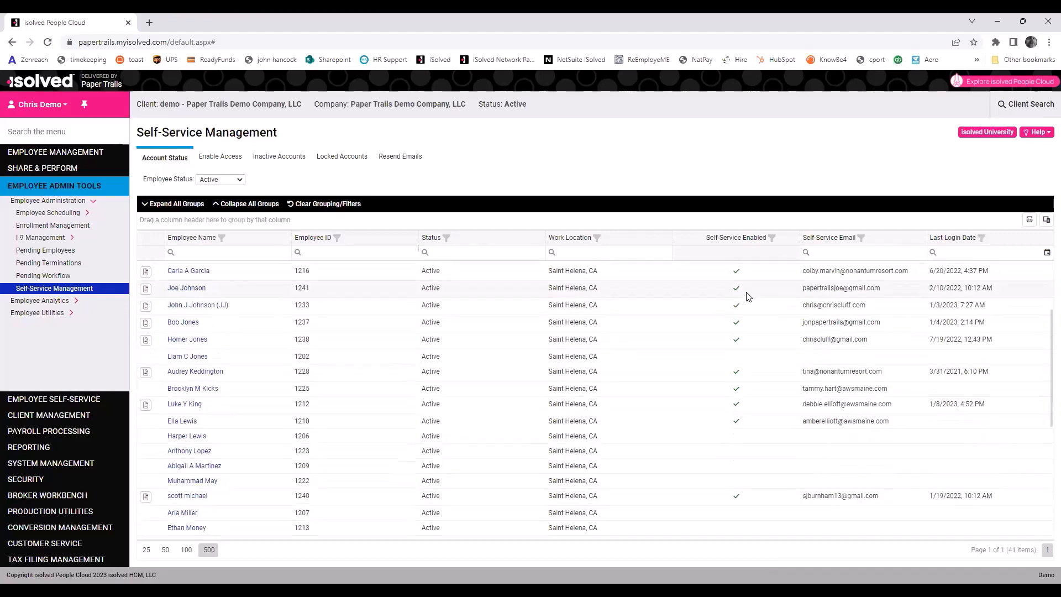
scroll(748, 294, "up", 4)
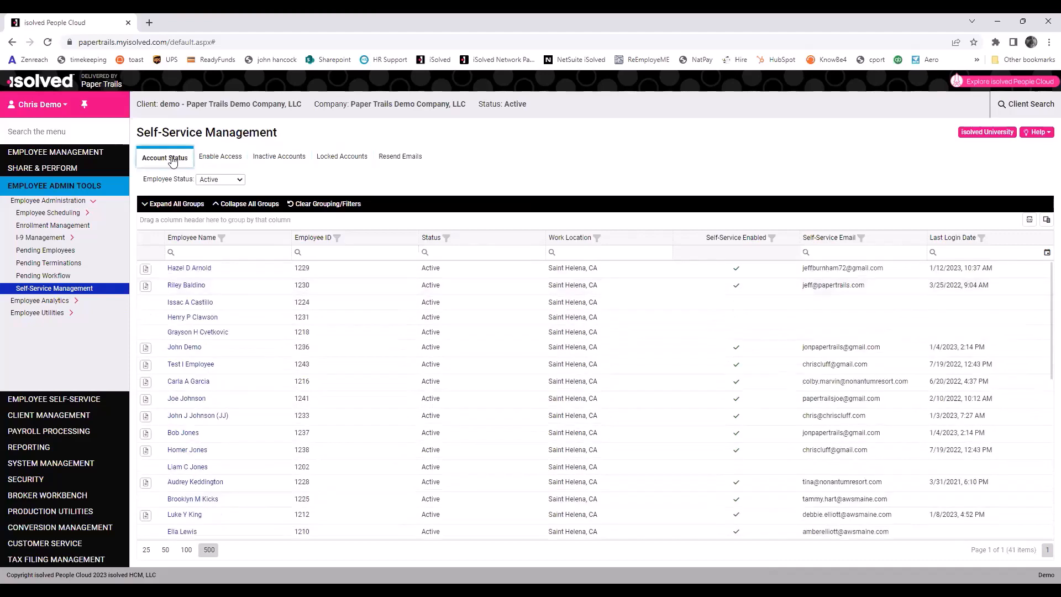
left_click(232, 162)
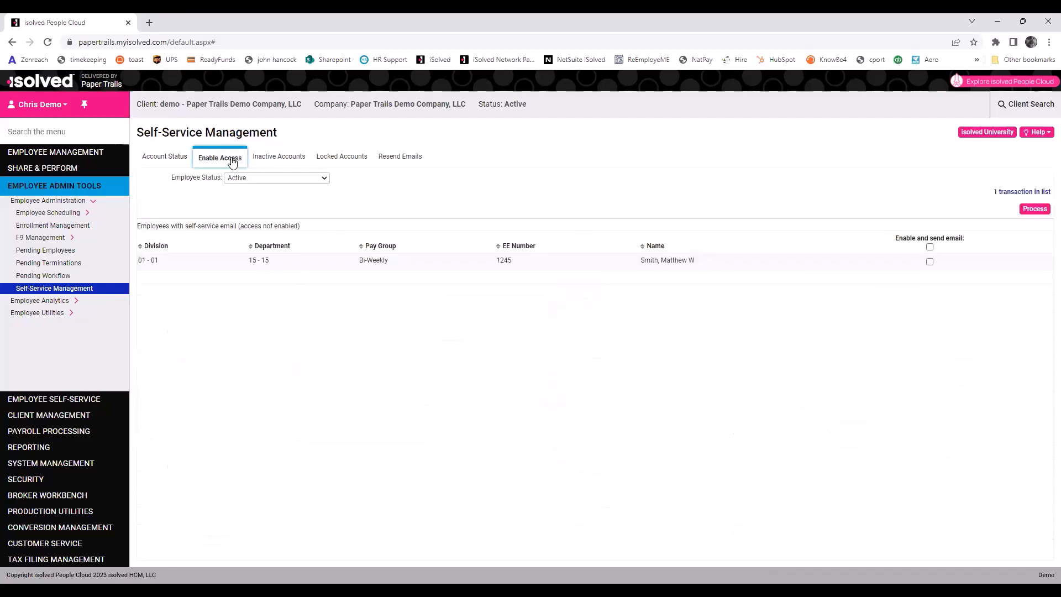
Mark the rehired employee for enable-and-email and both inactive accounts for resend, then view Locked Accounts and Resend Emails.
left_click(930, 248)
left_click(297, 160)
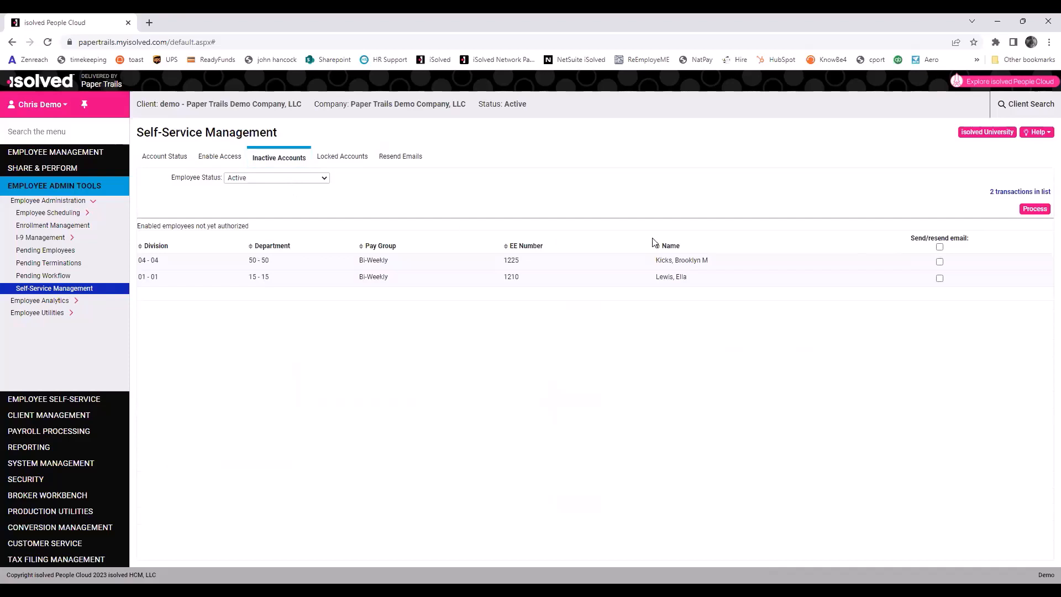
left_click(940, 246)
left_click(335, 157)
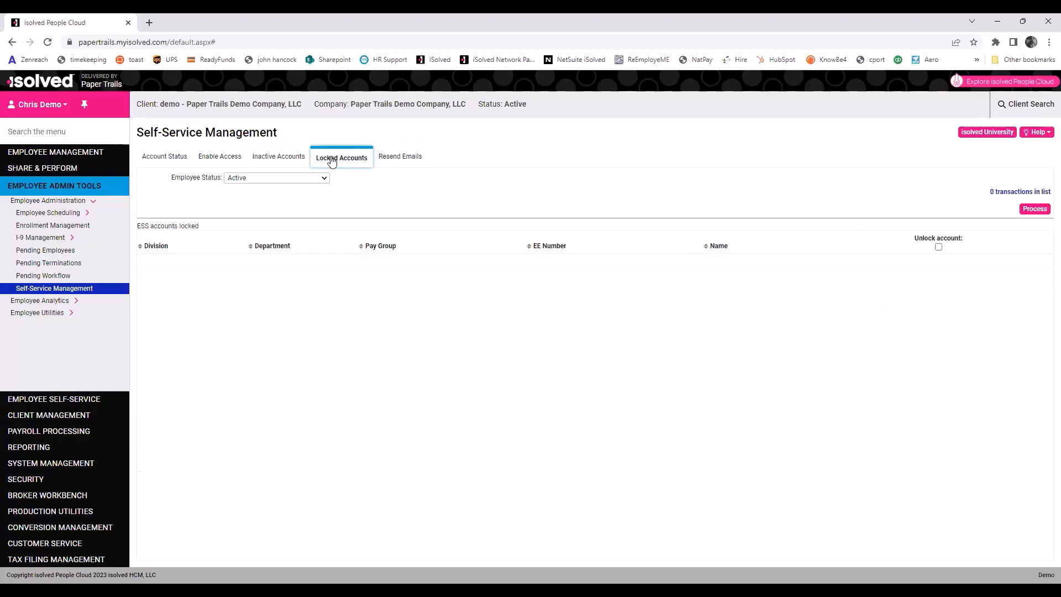
left_click(420, 158)
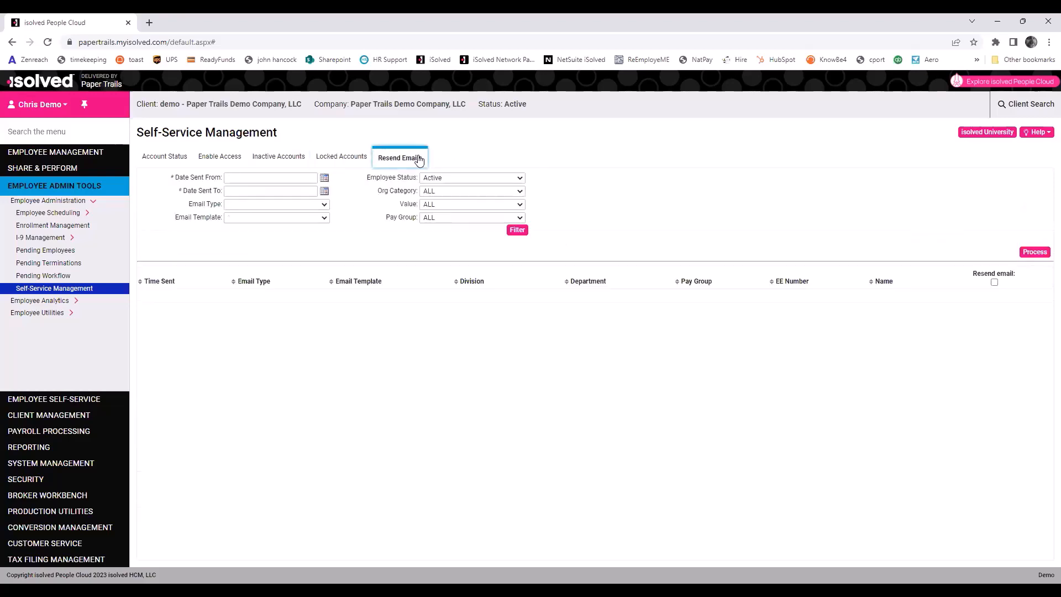